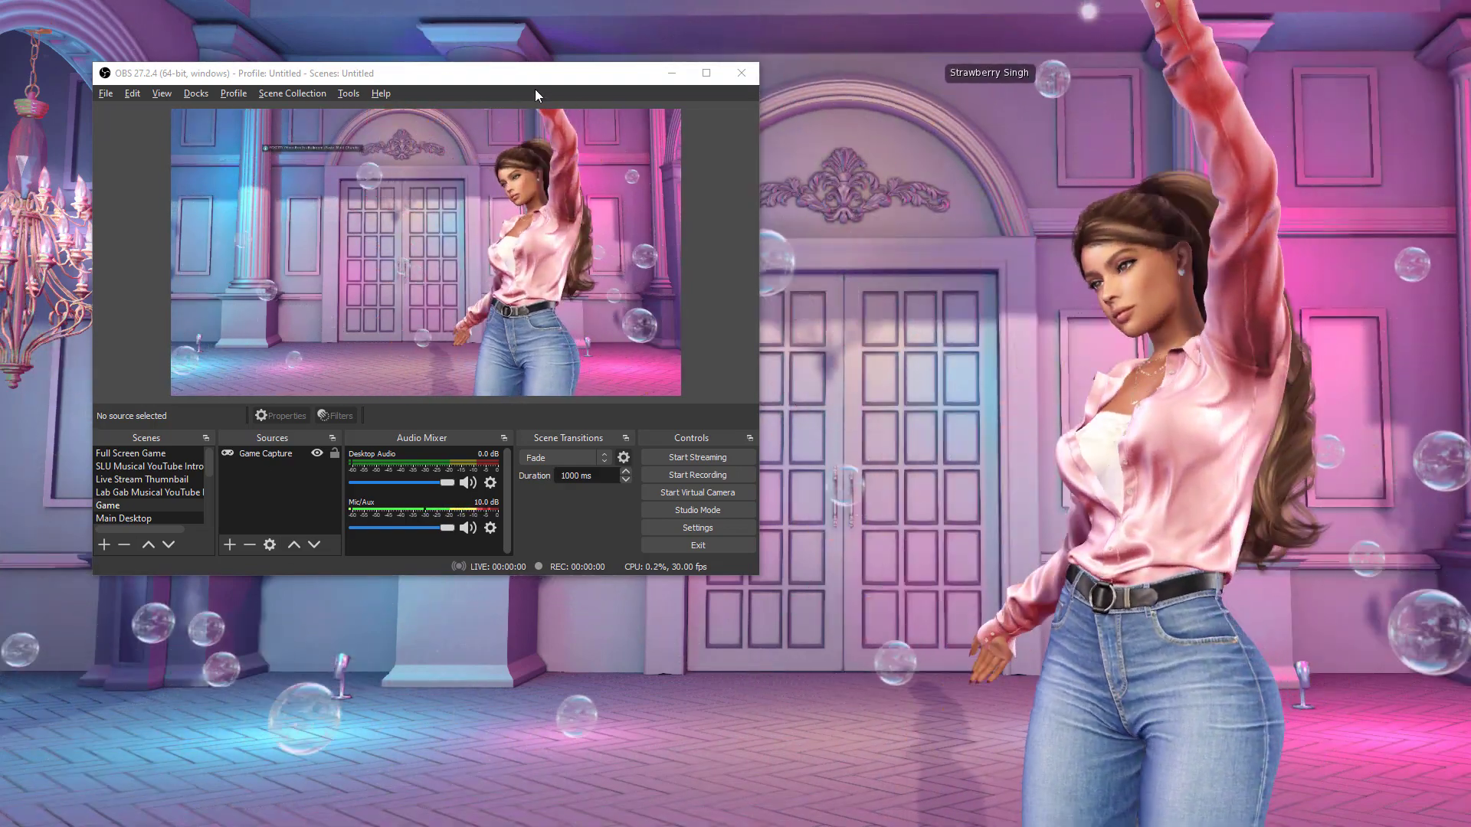
Step: Open the program settings and review the General options from language and output down to Multiview
{"action": "left_click_drag", "start_coordinate": [460, 77], "coordinate": [490, 71]}
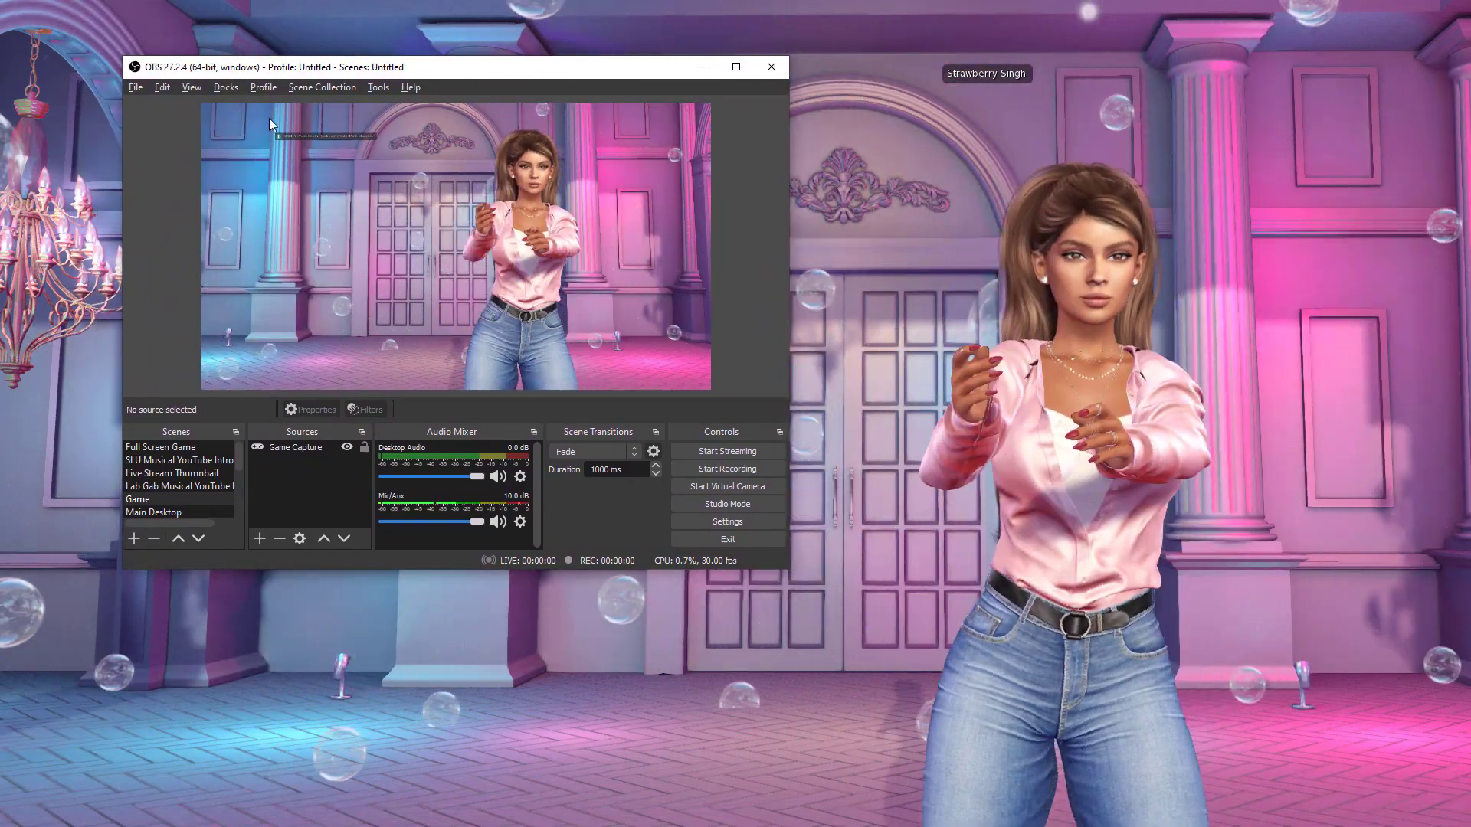
{"action": "left_click", "coordinate": [136, 87]}
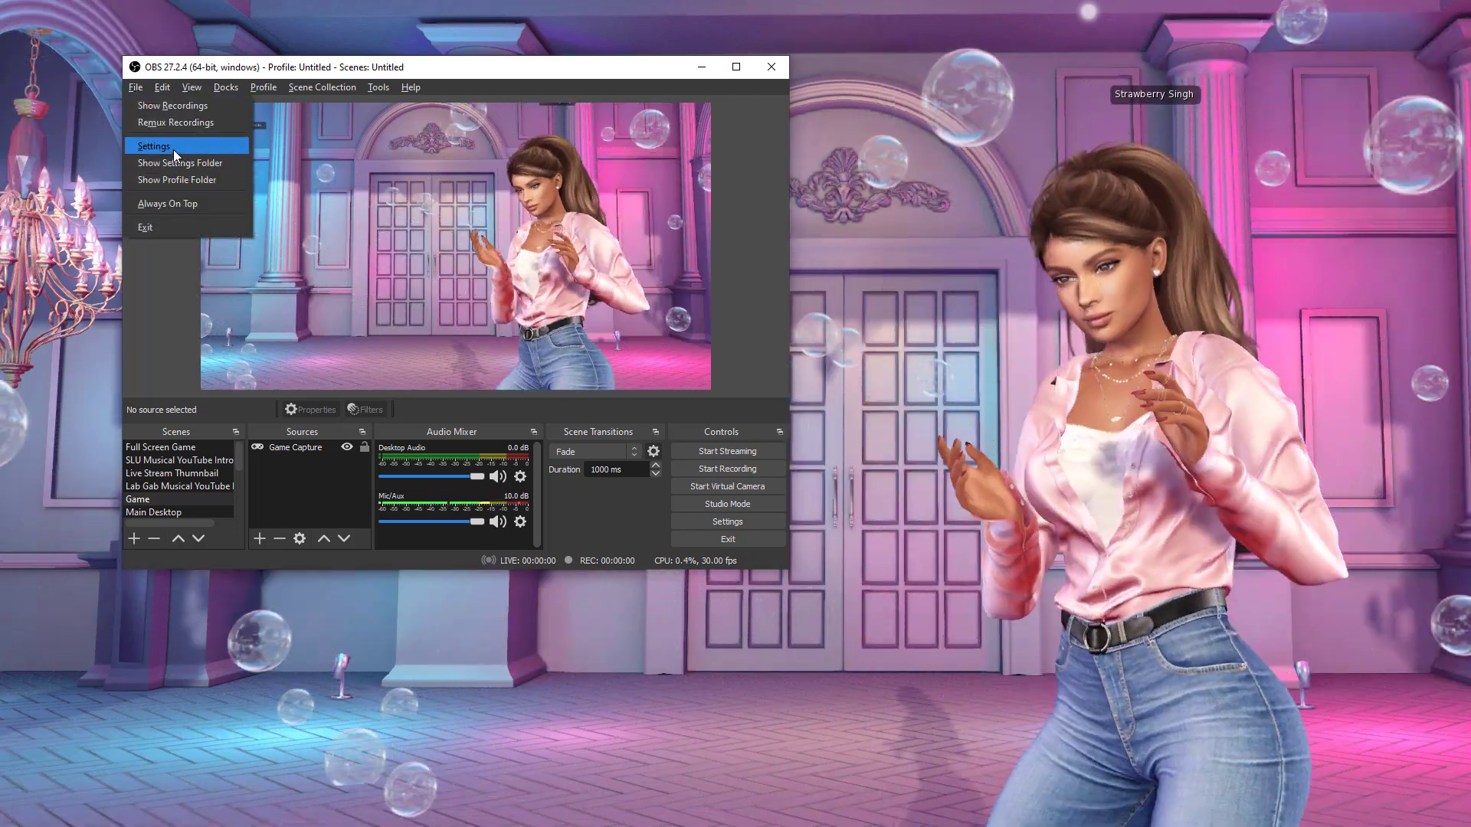
{"action": "left_click", "coordinate": [173, 149]}
{"action": "left_click_drag", "start_coordinate": [421, 41], "coordinate": [431, 51]}
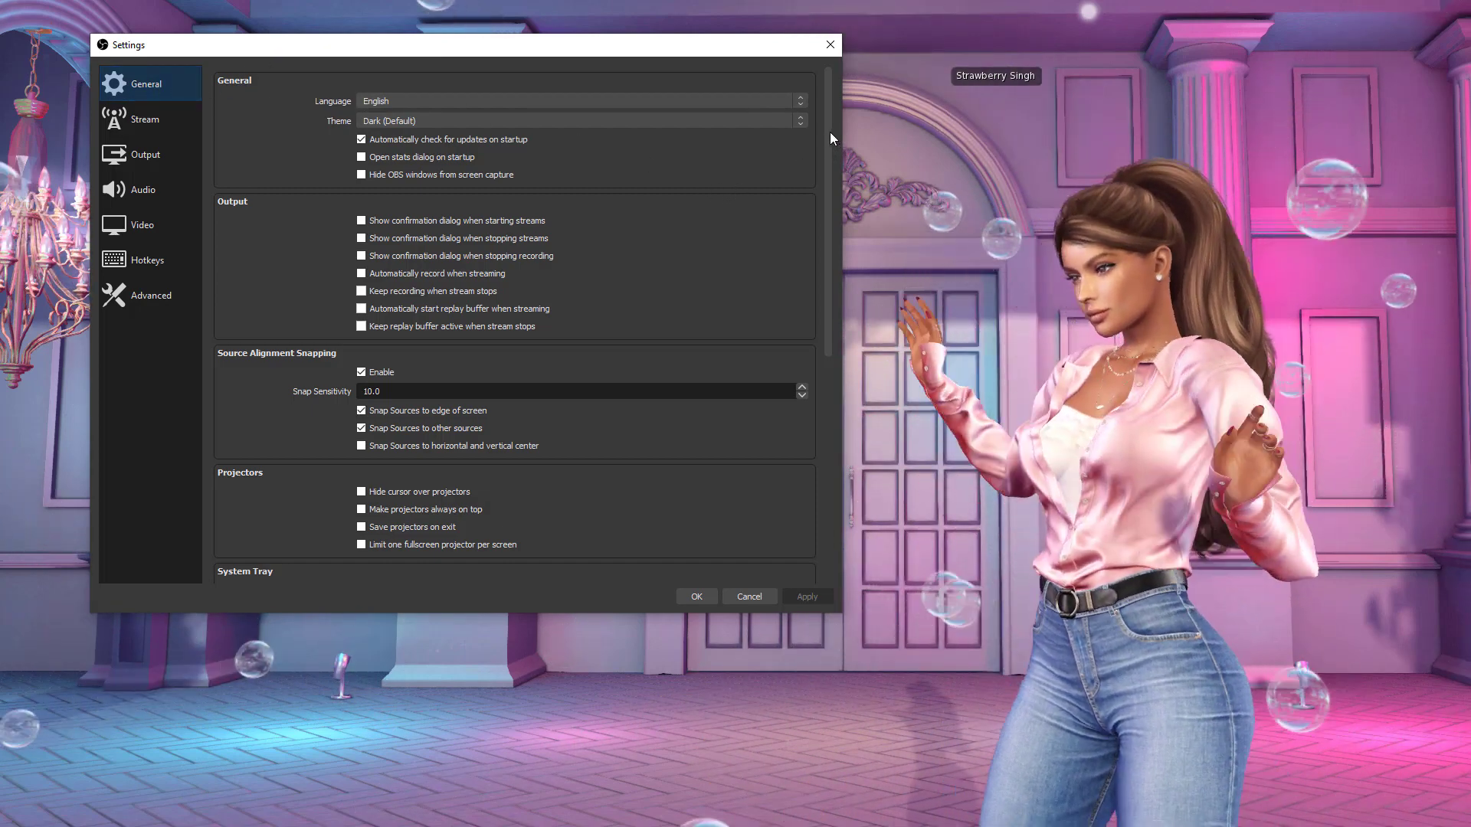
{"action": "left_click_drag", "start_coordinate": [830, 132], "coordinate": [826, 374]}
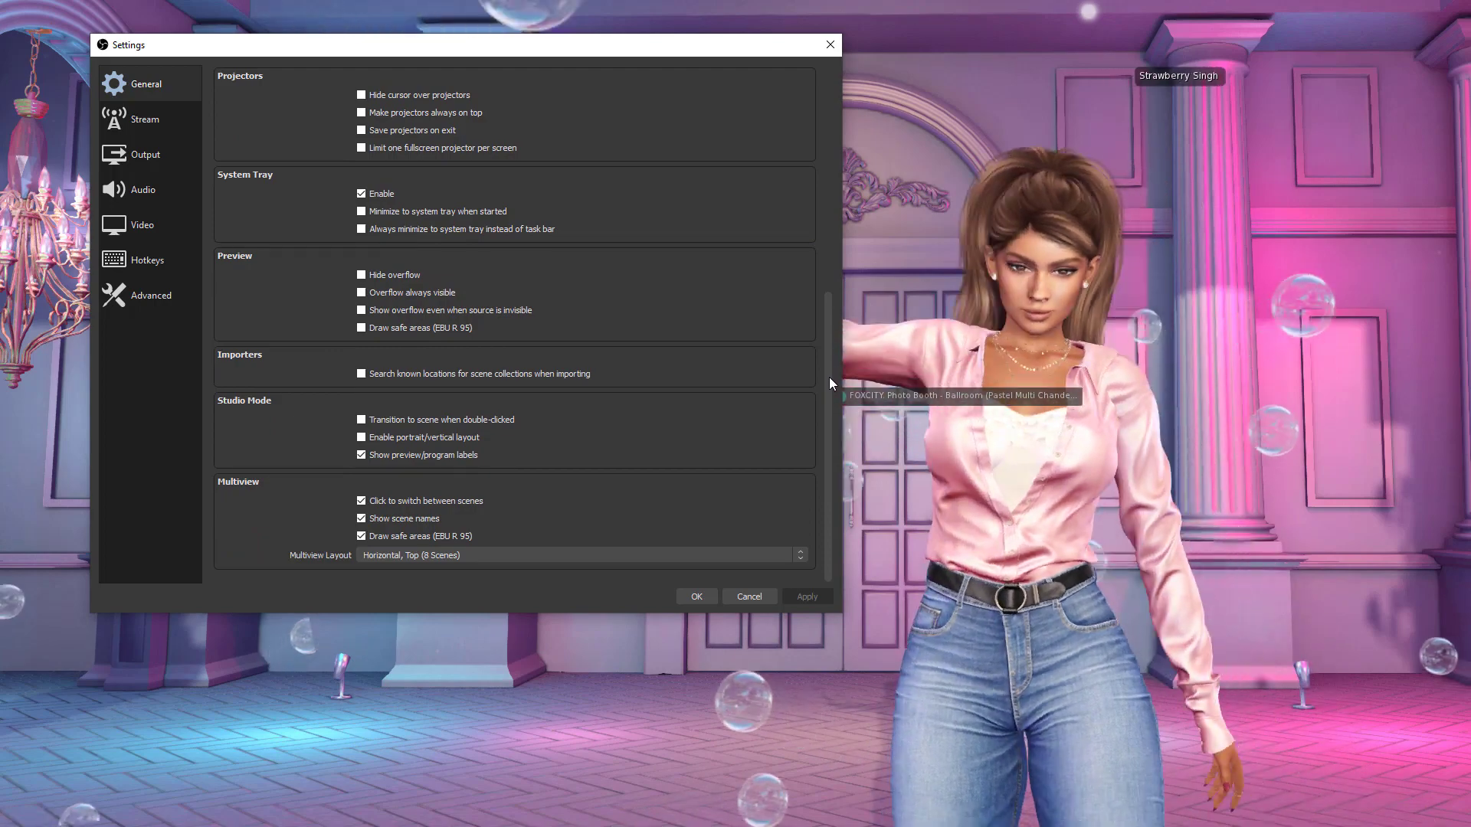
{"action": "left_click_drag", "start_coordinate": [831, 366], "coordinate": [806, 119]}
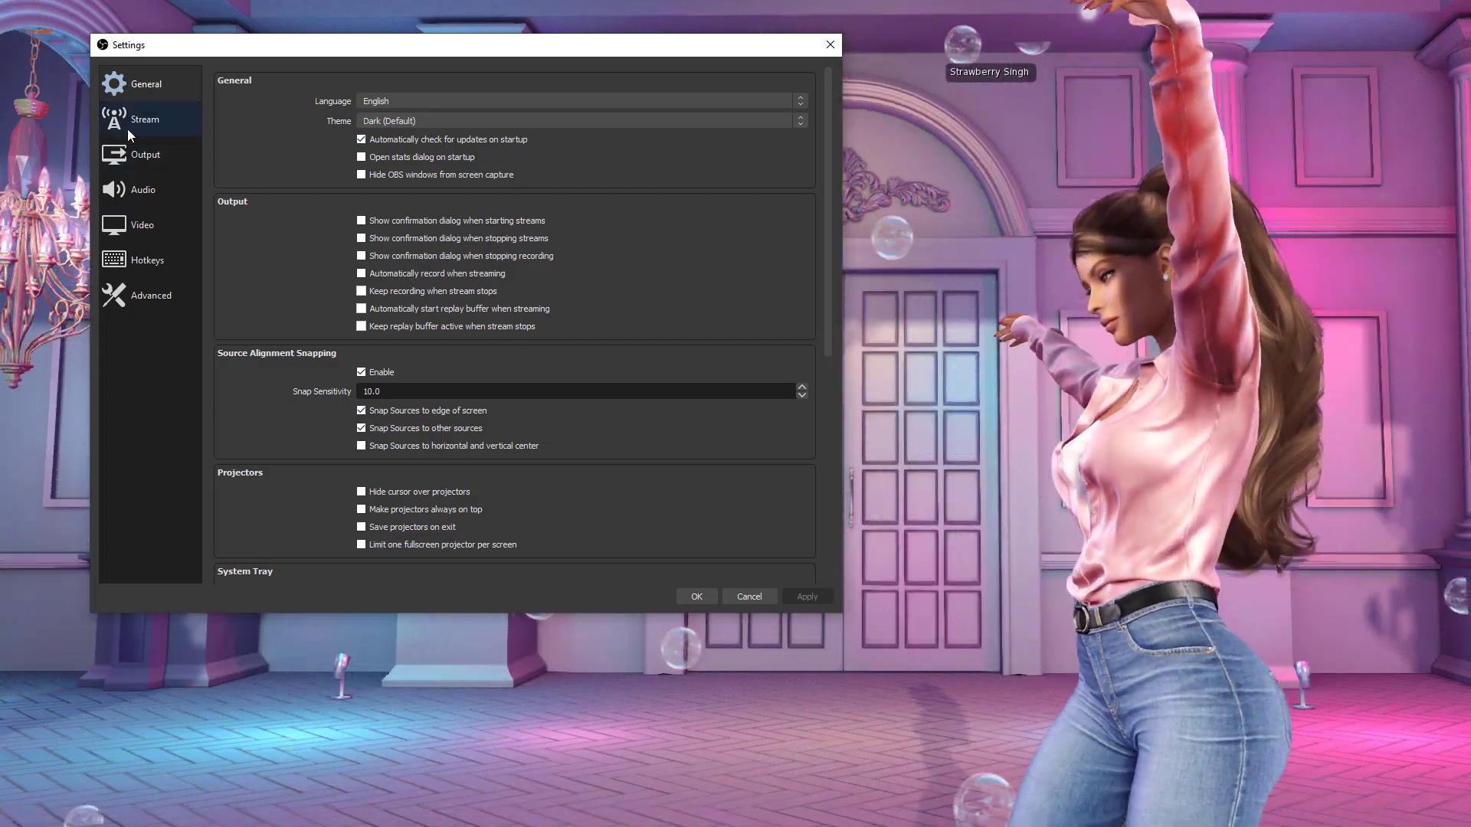
Step: Set the streaming service to YouTube - RTMPS with the primary ingest server and choose to use a stream key
{"action": "left_click", "coordinate": [127, 134]}
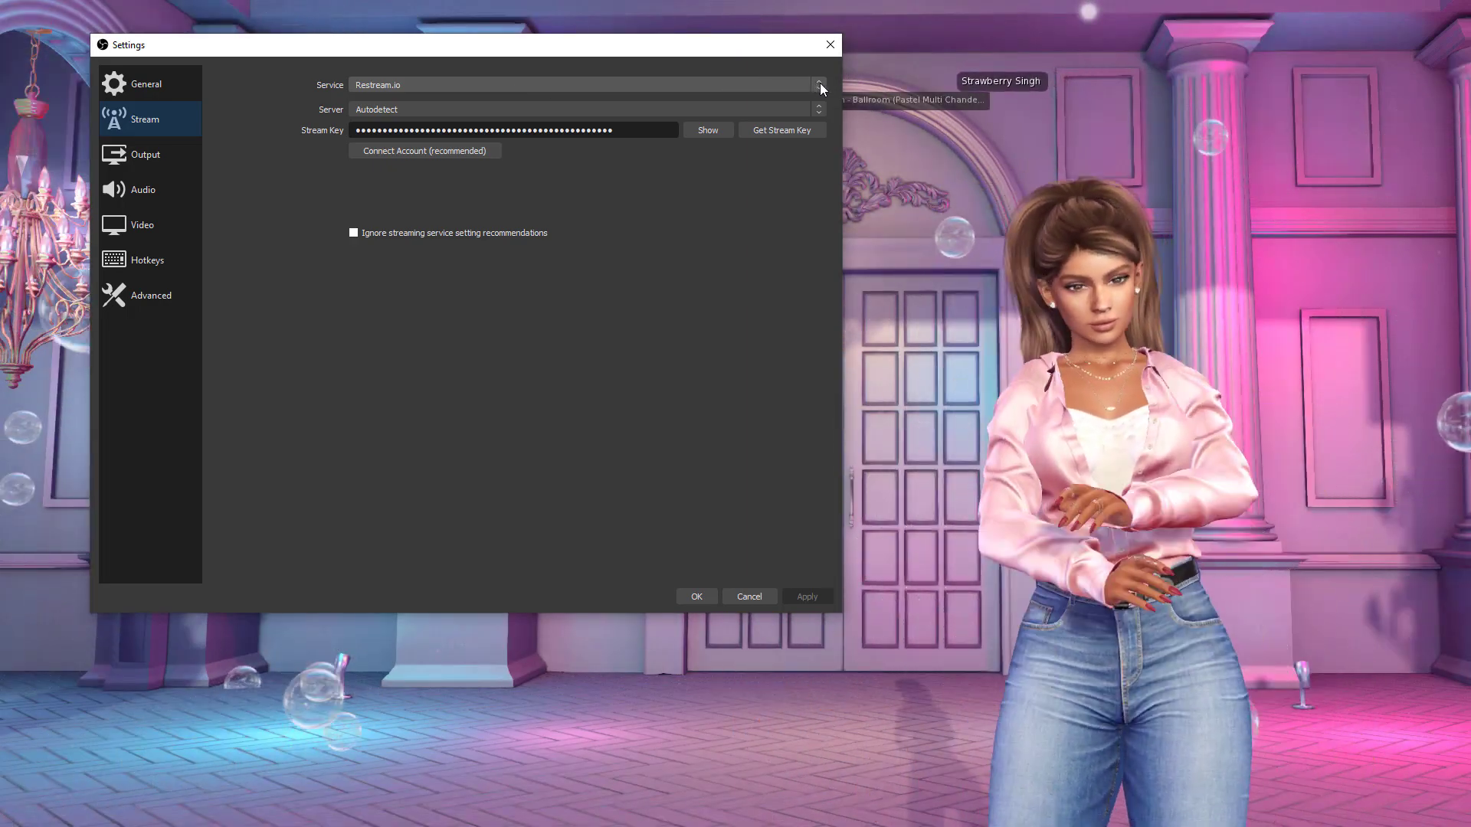
{"action": "left_click", "coordinate": [820, 84]}
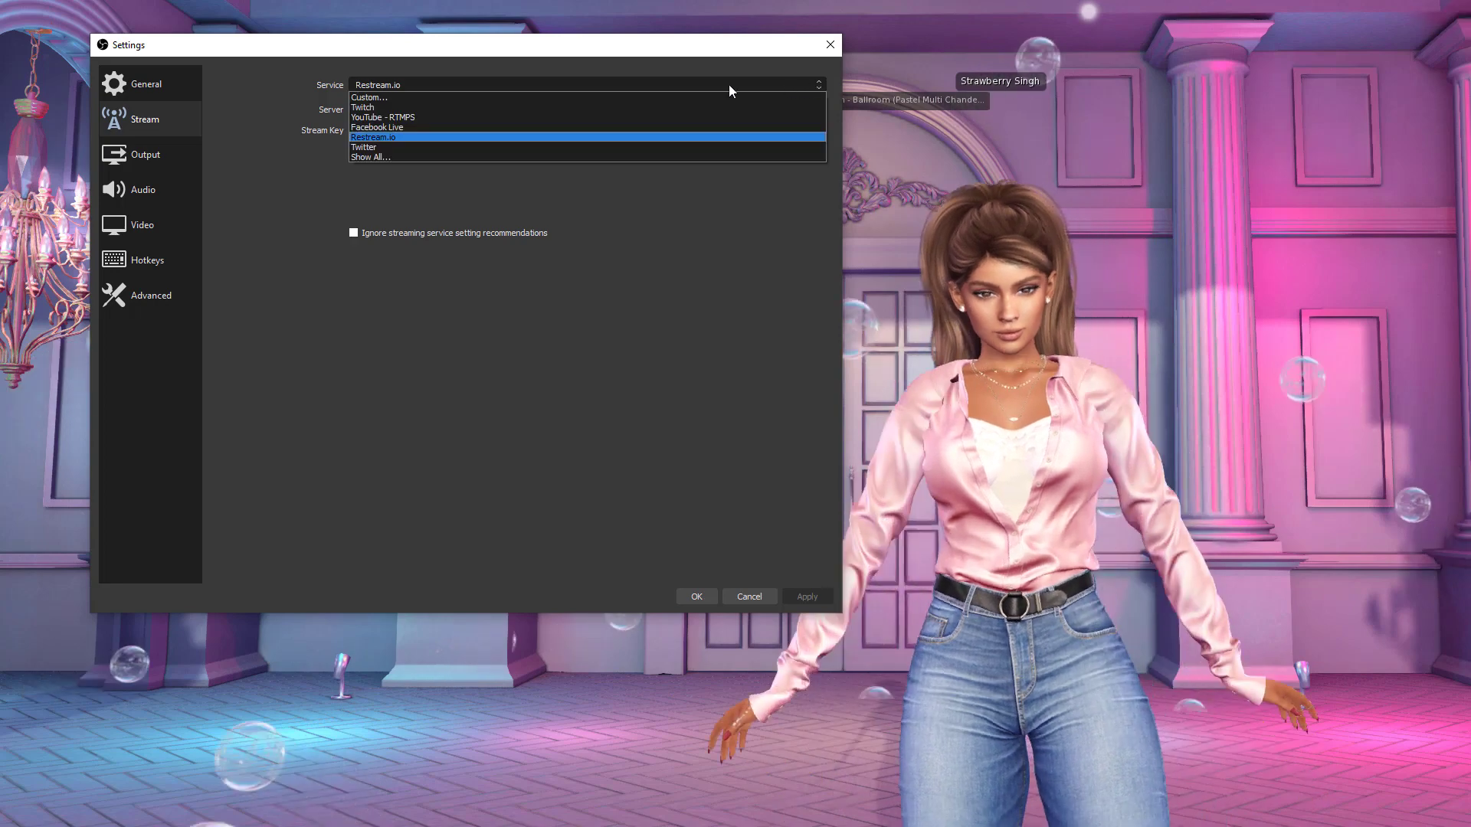
{"action": "left_click", "coordinate": [413, 116]}
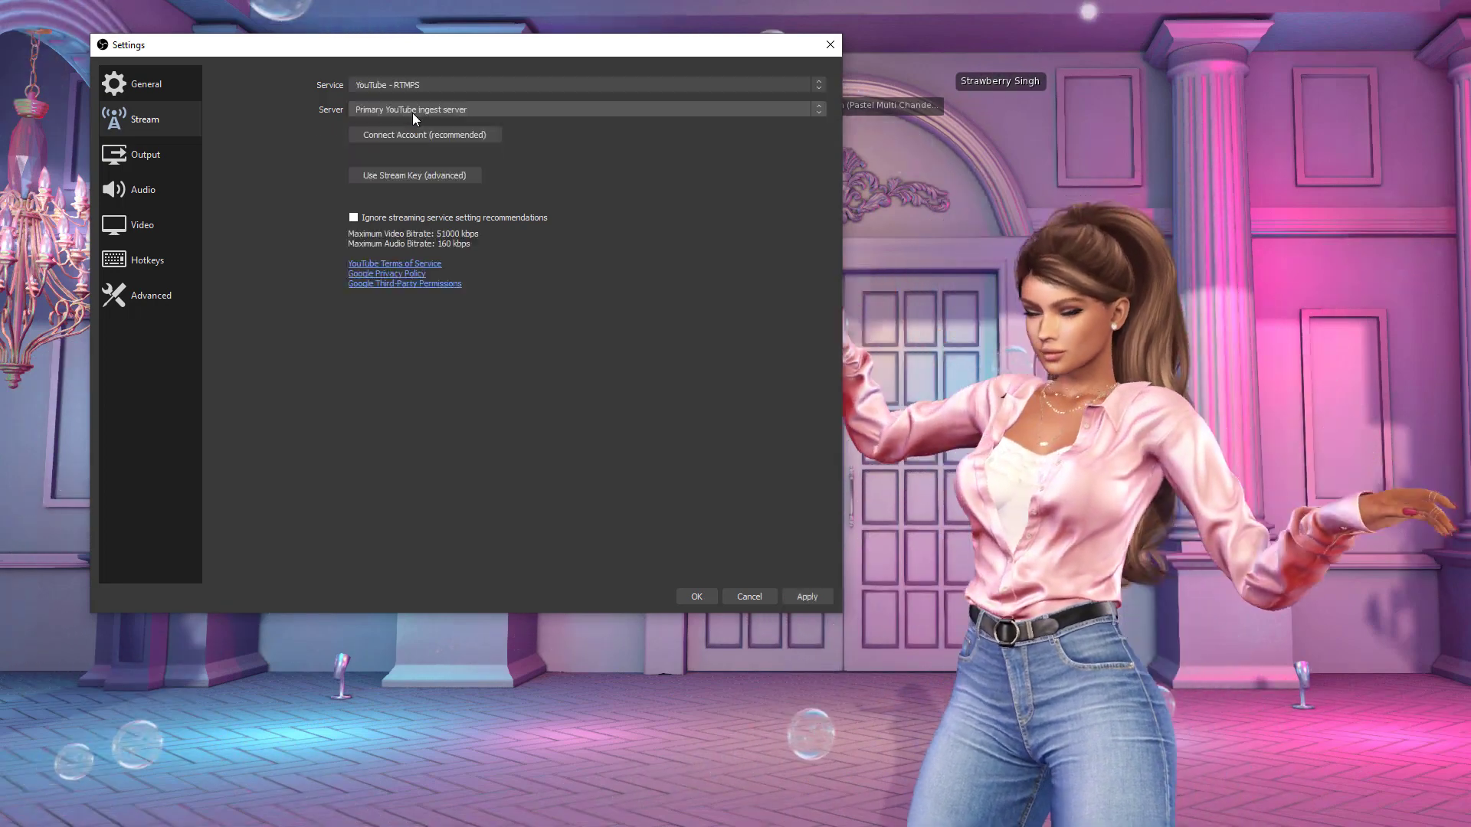
{"action": "left_click", "coordinate": [826, 109]}
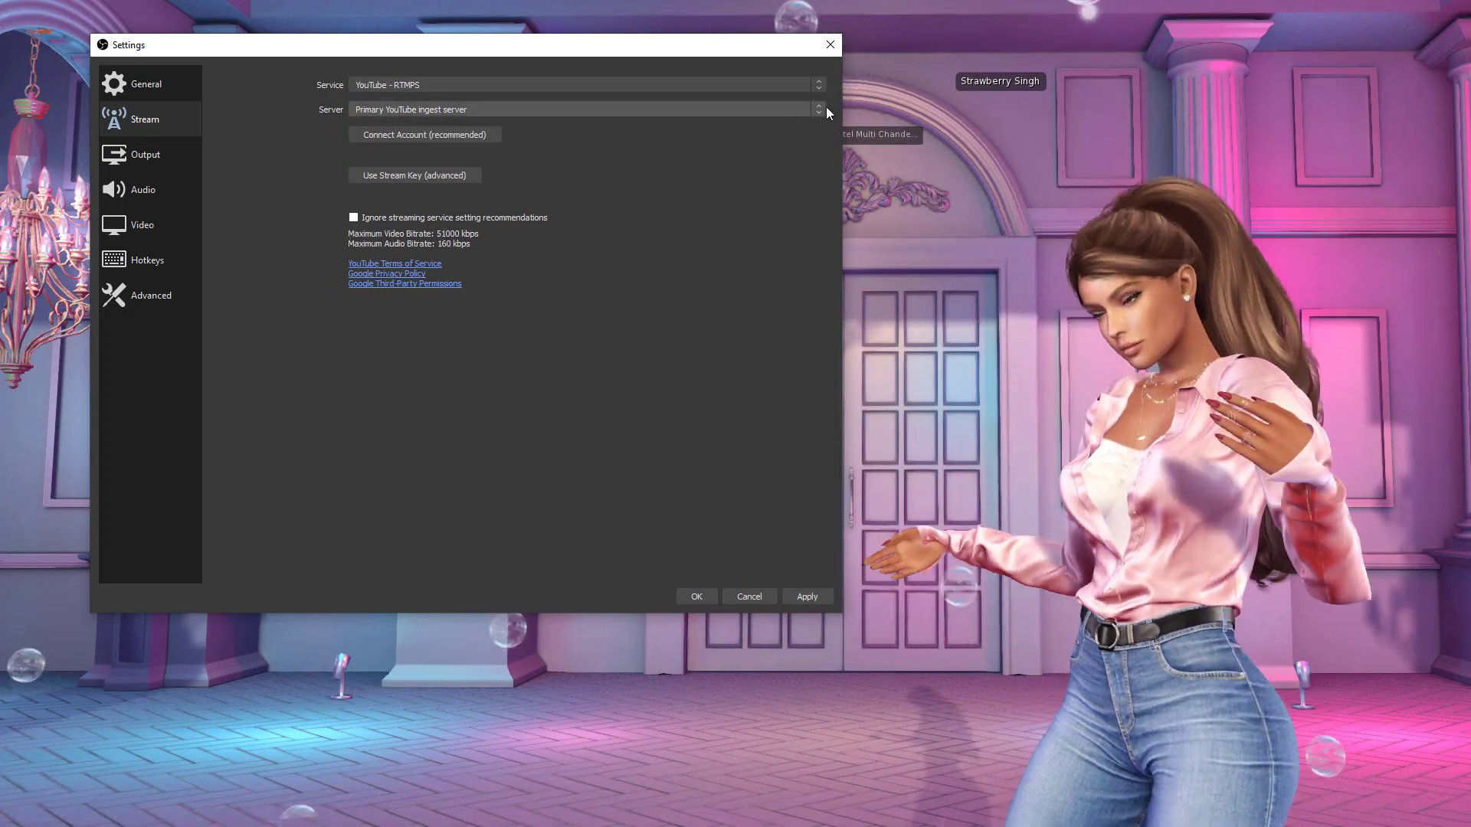
{"action": "left_click", "coordinate": [826, 109]}
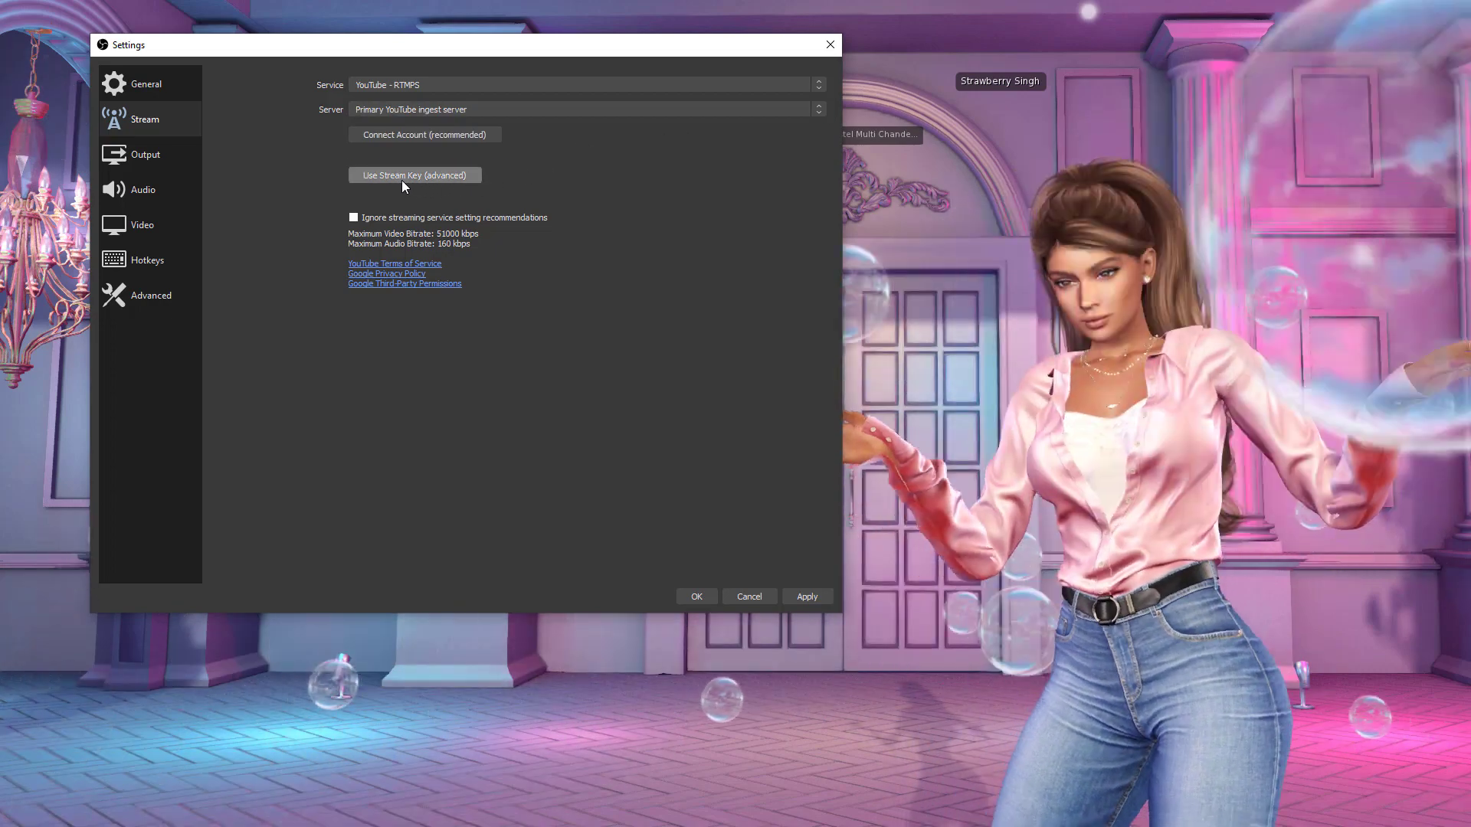
{"action": "left_click", "coordinate": [401, 176]}
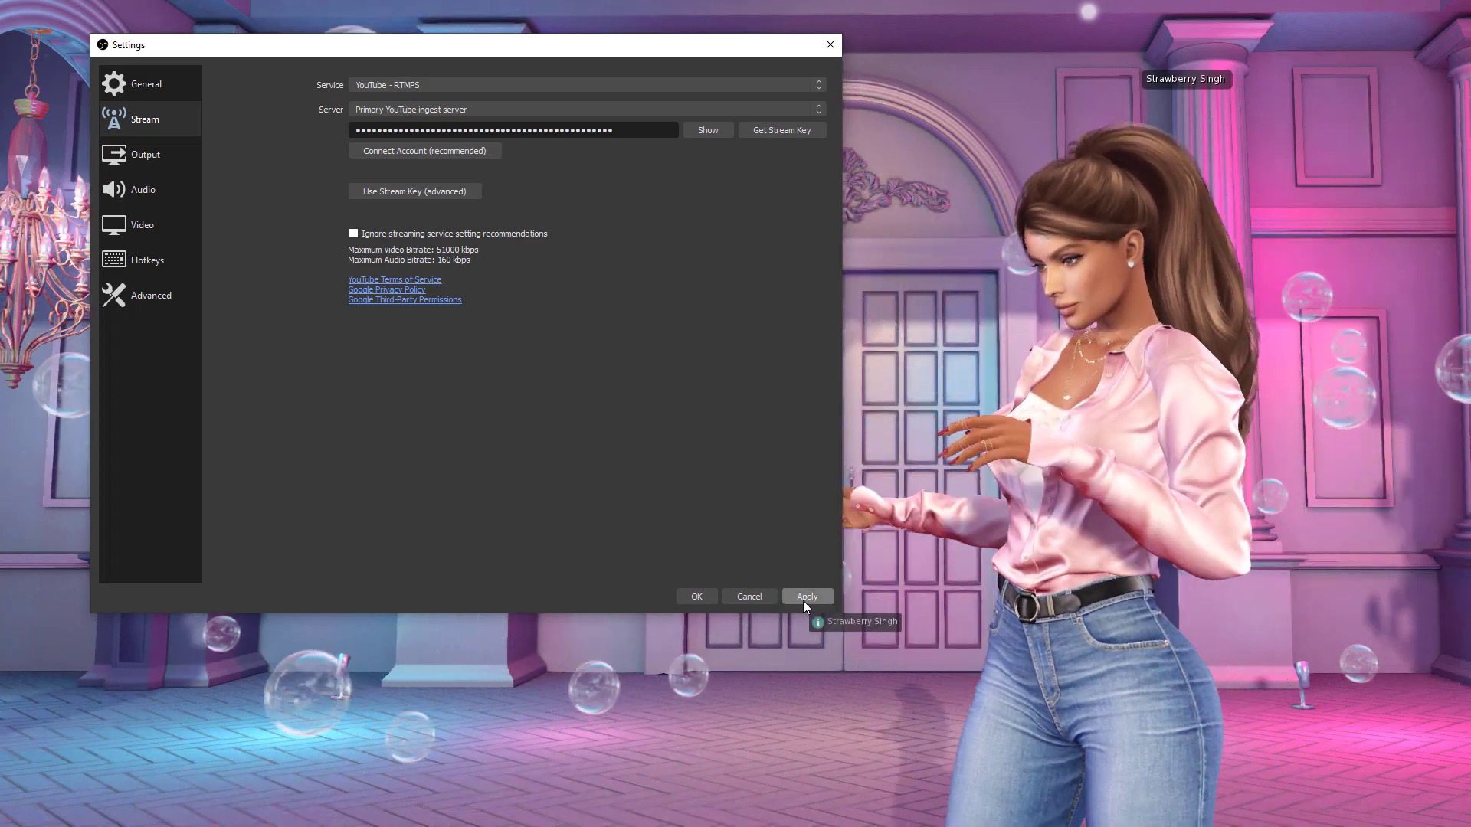
Step: Compare the Simple and Advanced output modes, keep Advanced, and choose NVIDIA NVENC H.264 (new) as the streaming encoder
{"action": "left_click", "coordinate": [147, 155]}
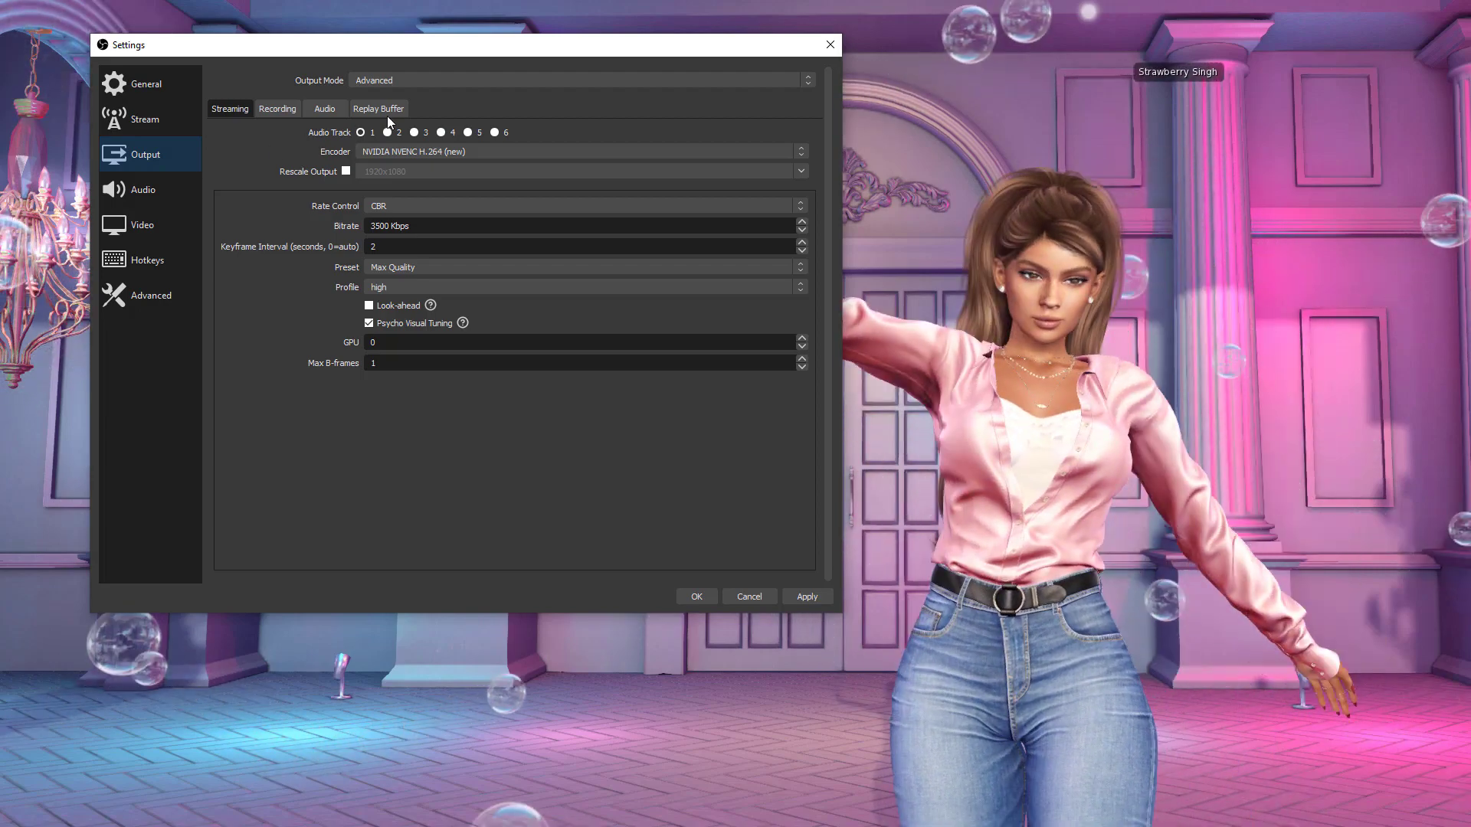
{"action": "left_click", "coordinate": [494, 81]}
{"action": "left_click", "coordinate": [492, 90]}
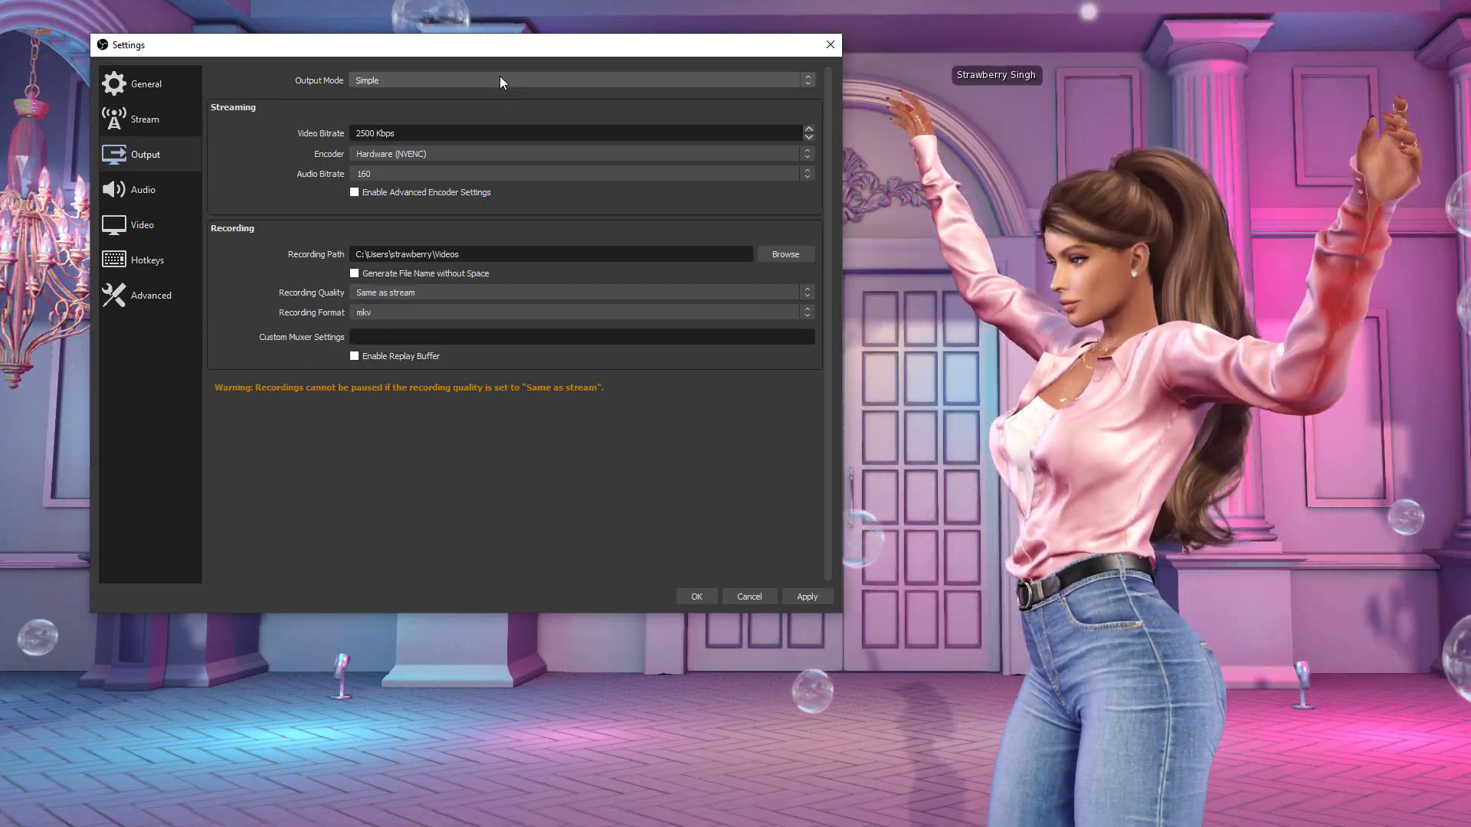
{"action": "left_click", "coordinate": [500, 81]}
{"action": "left_click", "coordinate": [475, 102]}
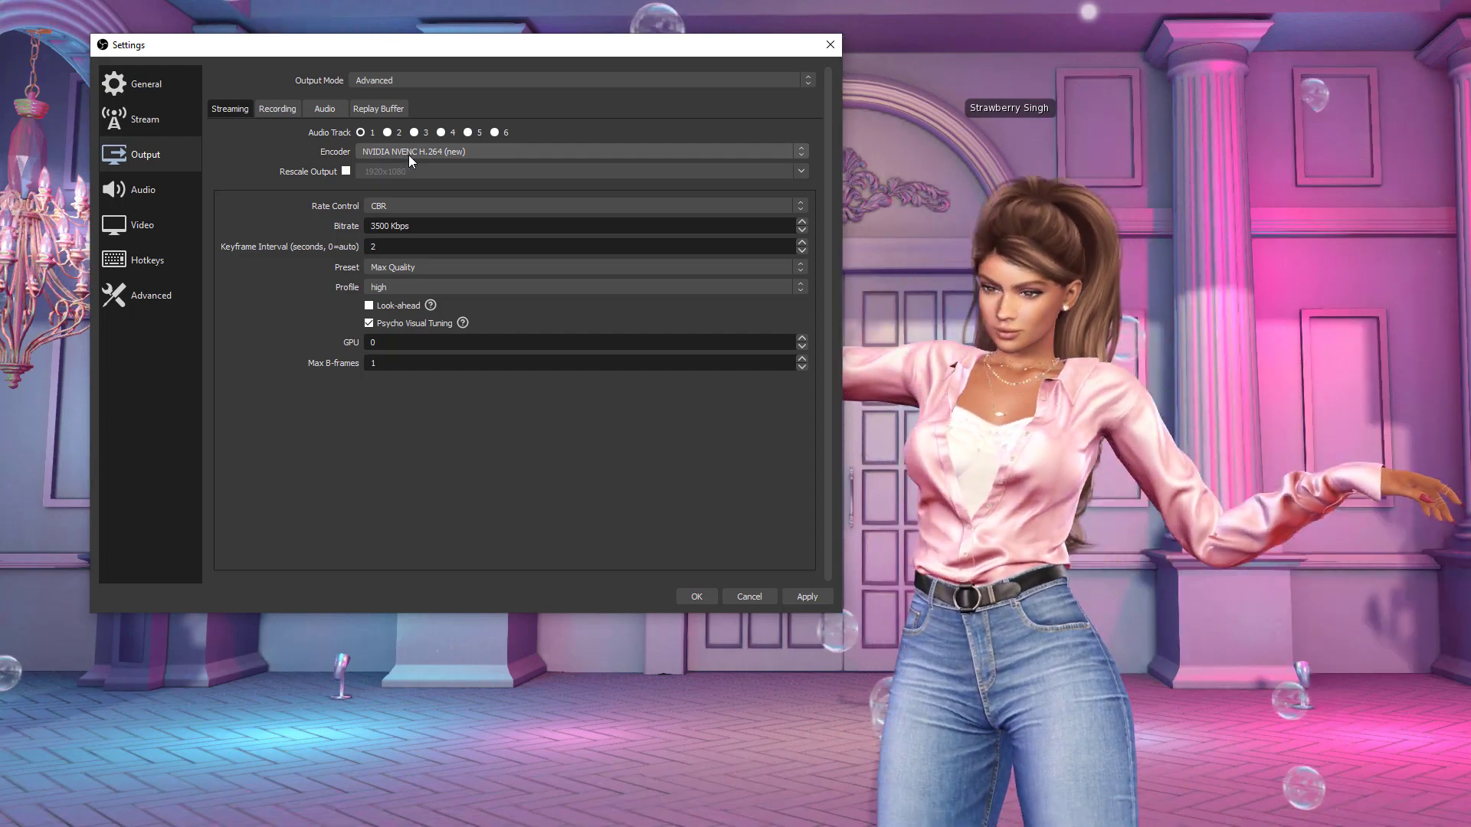
{"action": "left_click", "coordinate": [408, 155]}
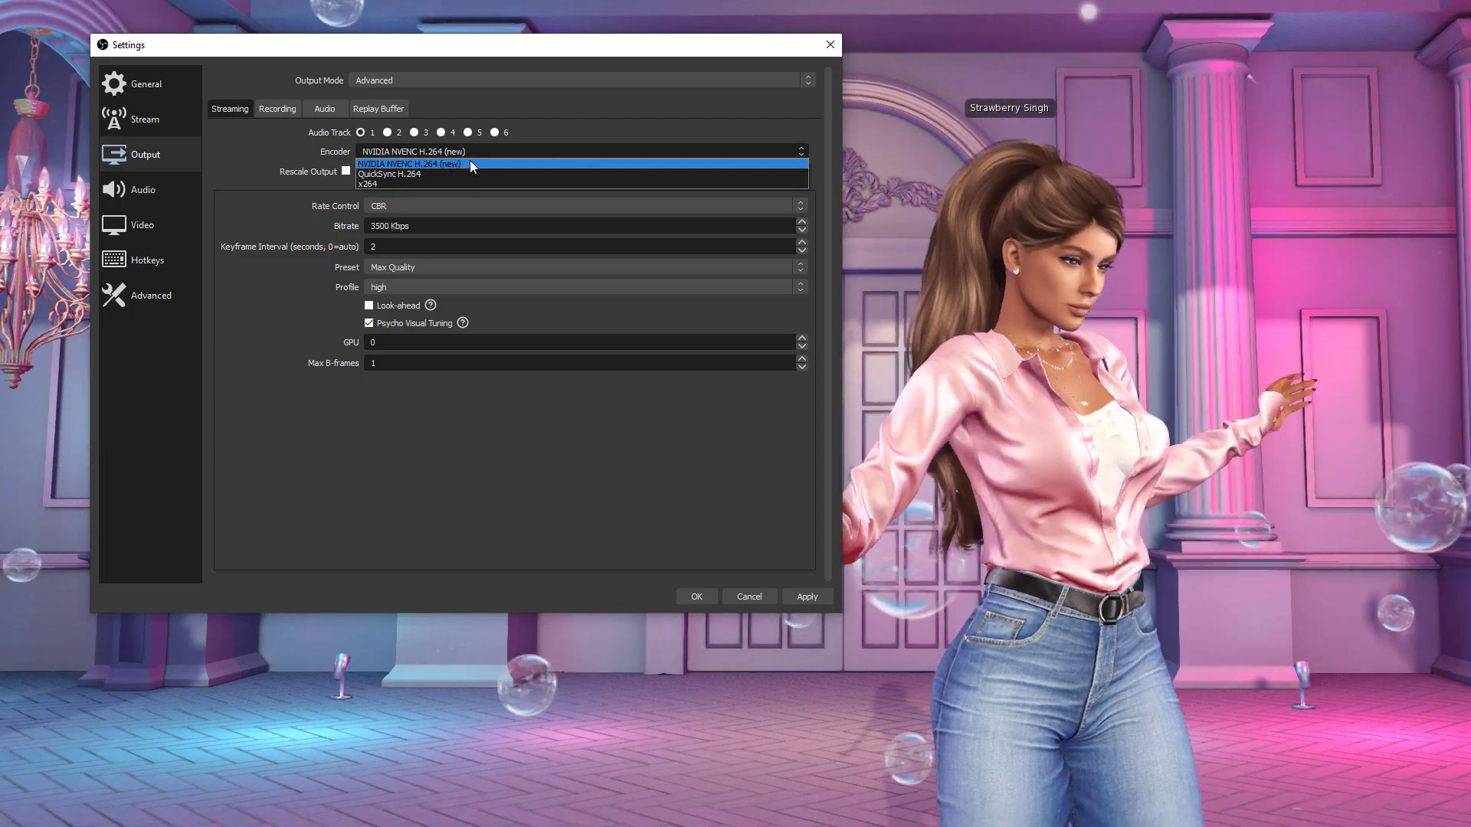
{"action": "left_click", "coordinate": [471, 161]}
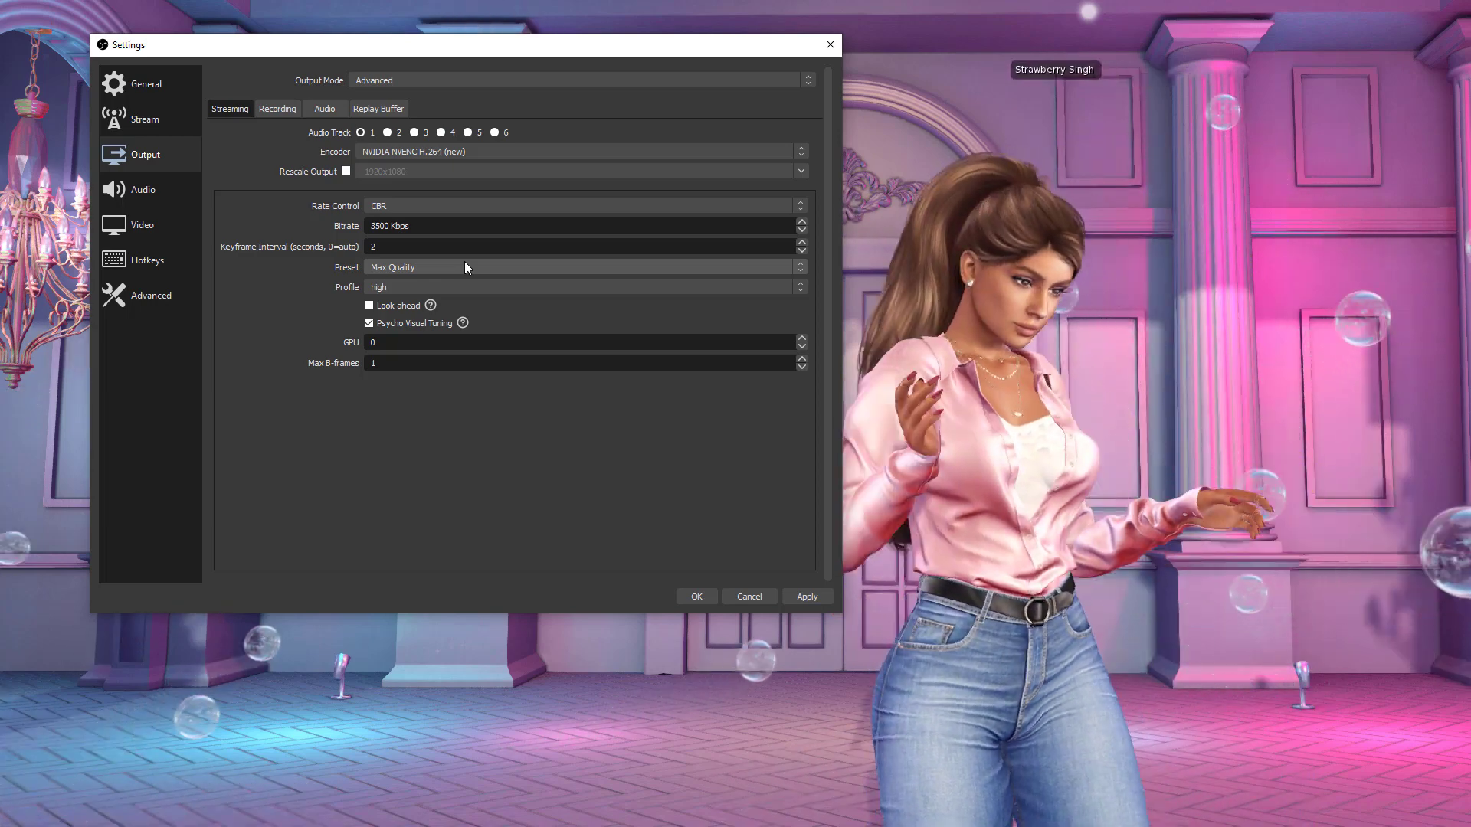
Step: Check the streaming encoder's preset and profile choices, keeping the preset at Max Quality and the profile at high
{"action": "left_click", "coordinate": [466, 265]}
{"action": "left_click", "coordinate": [465, 265]}
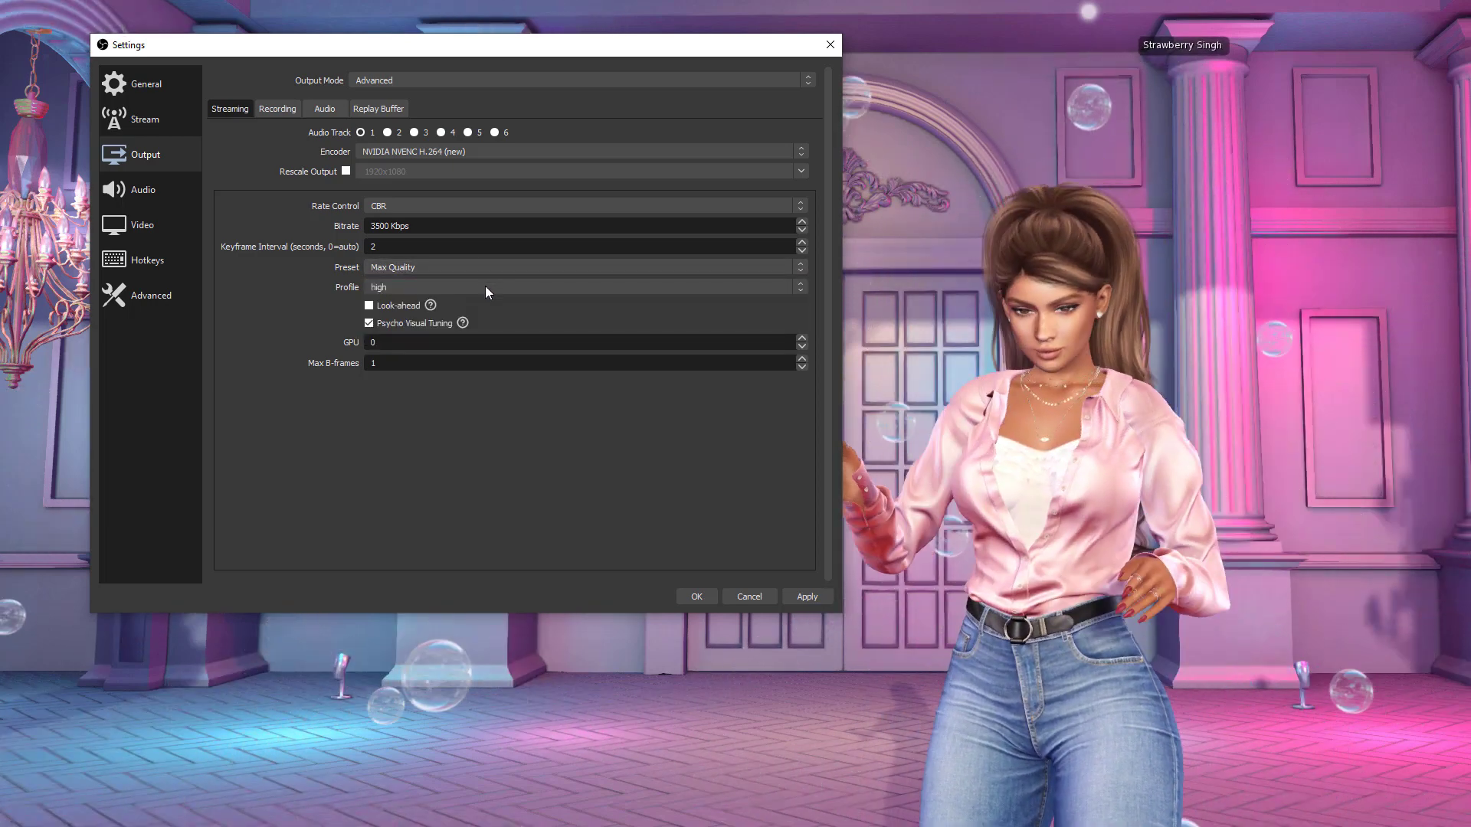
{"action": "left_click", "coordinate": [488, 291]}
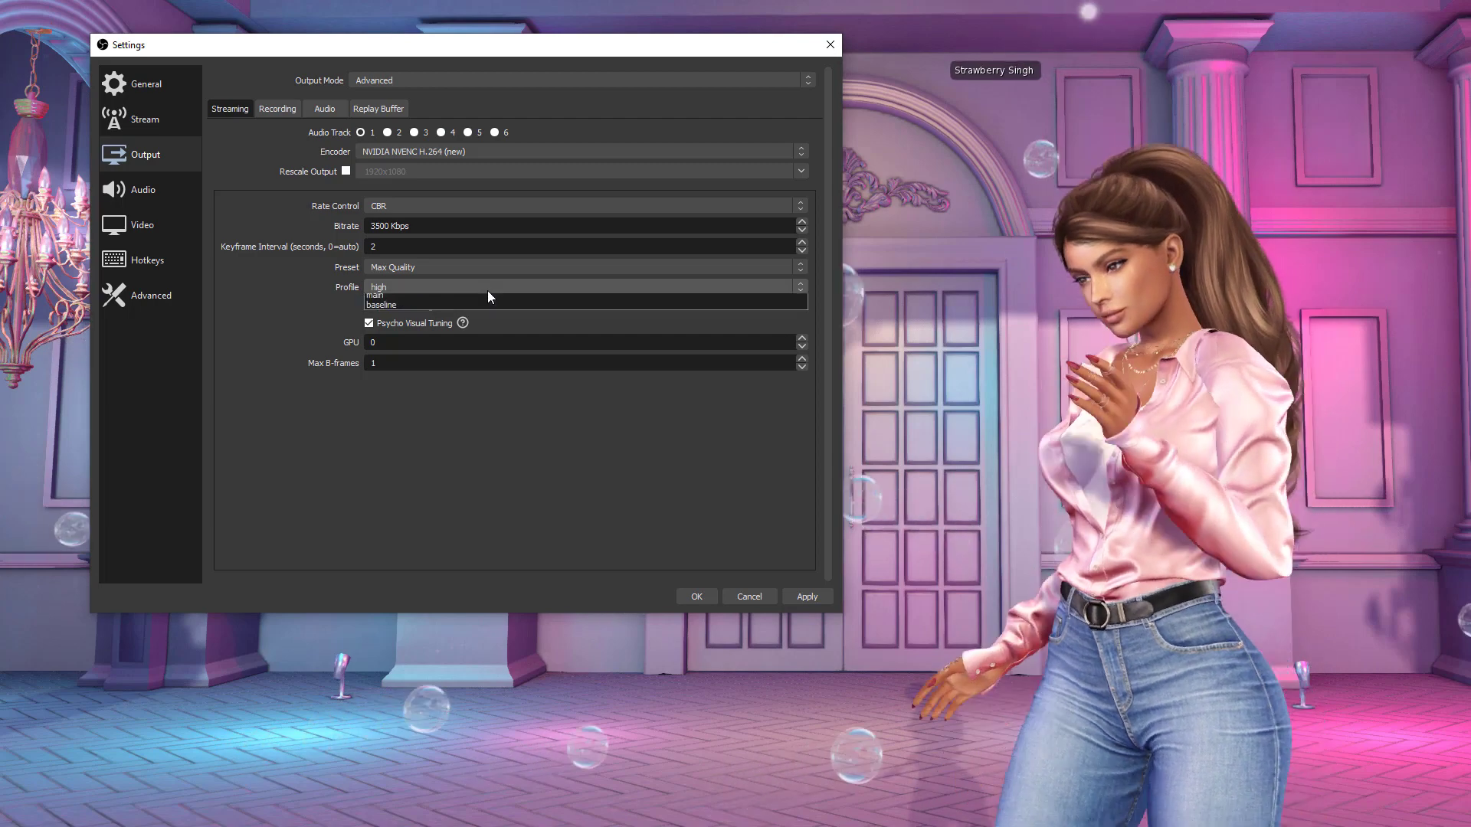
{"action": "left_click", "coordinate": [487, 291]}
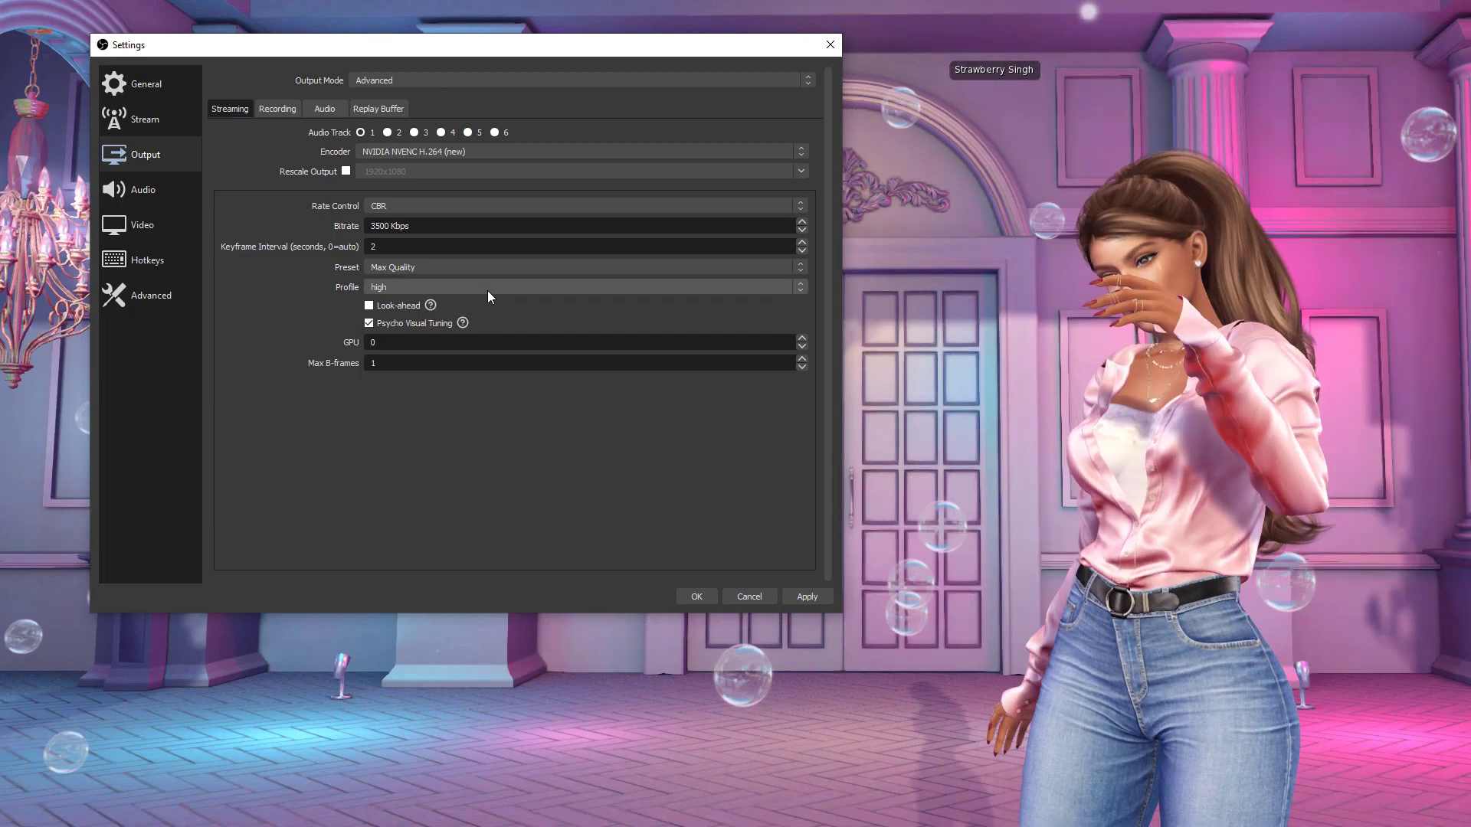
{"action": "left_click", "coordinate": [488, 291]}
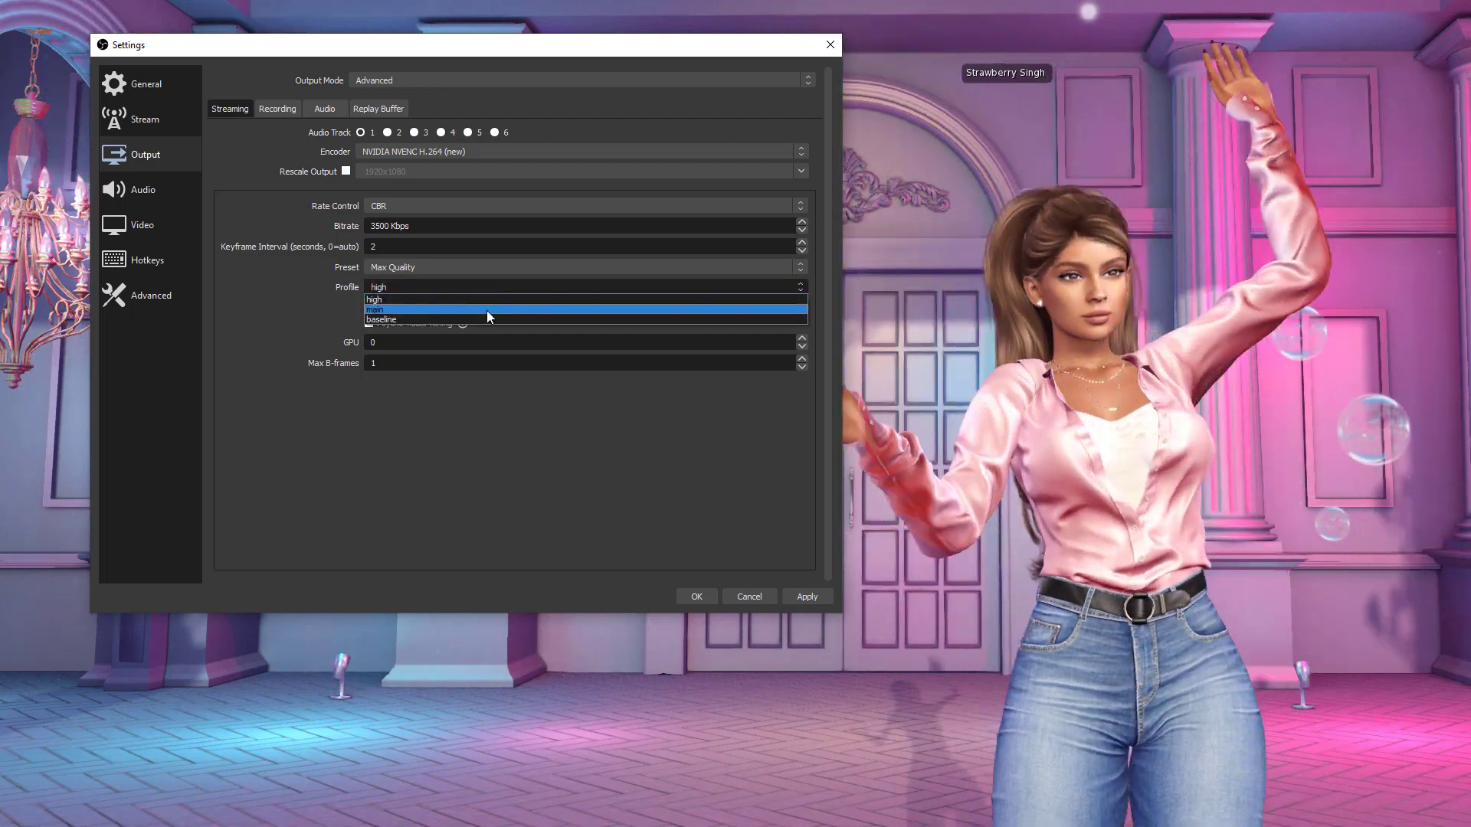
{"action": "left_click", "coordinate": [491, 300]}
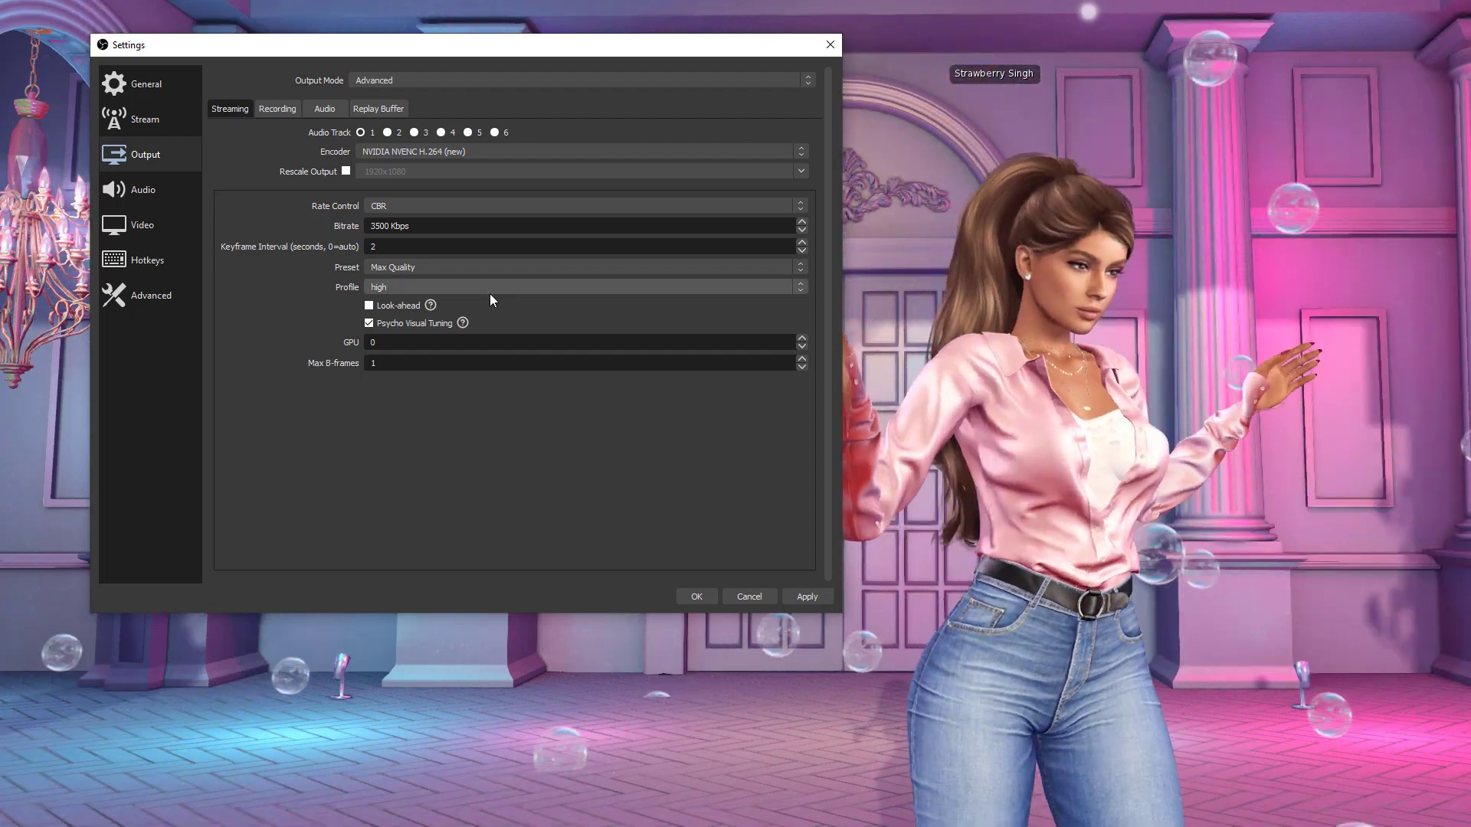
{"action": "left_click", "coordinate": [490, 294]}
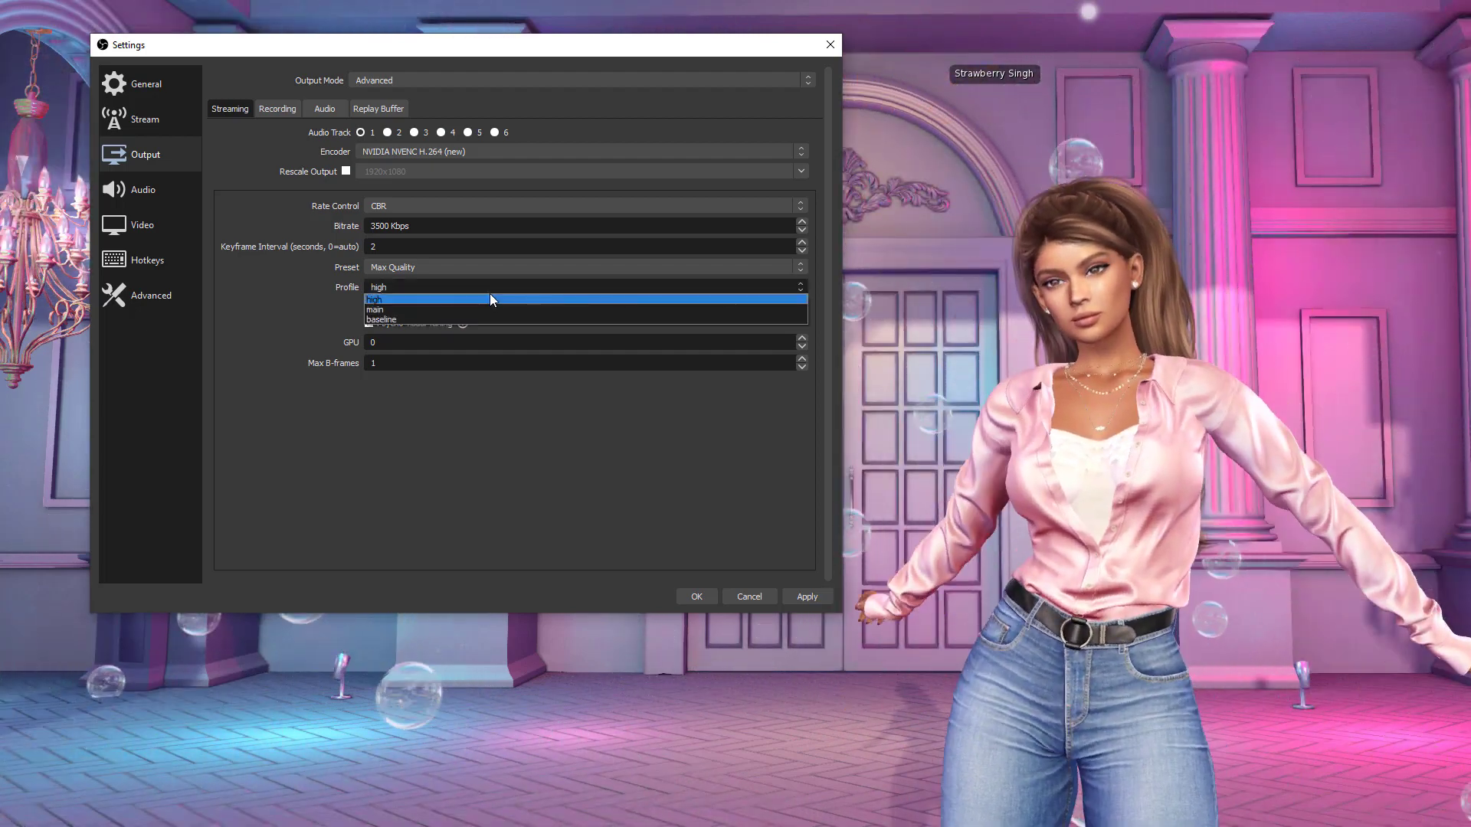
{"action": "left_click", "coordinate": [491, 294]}
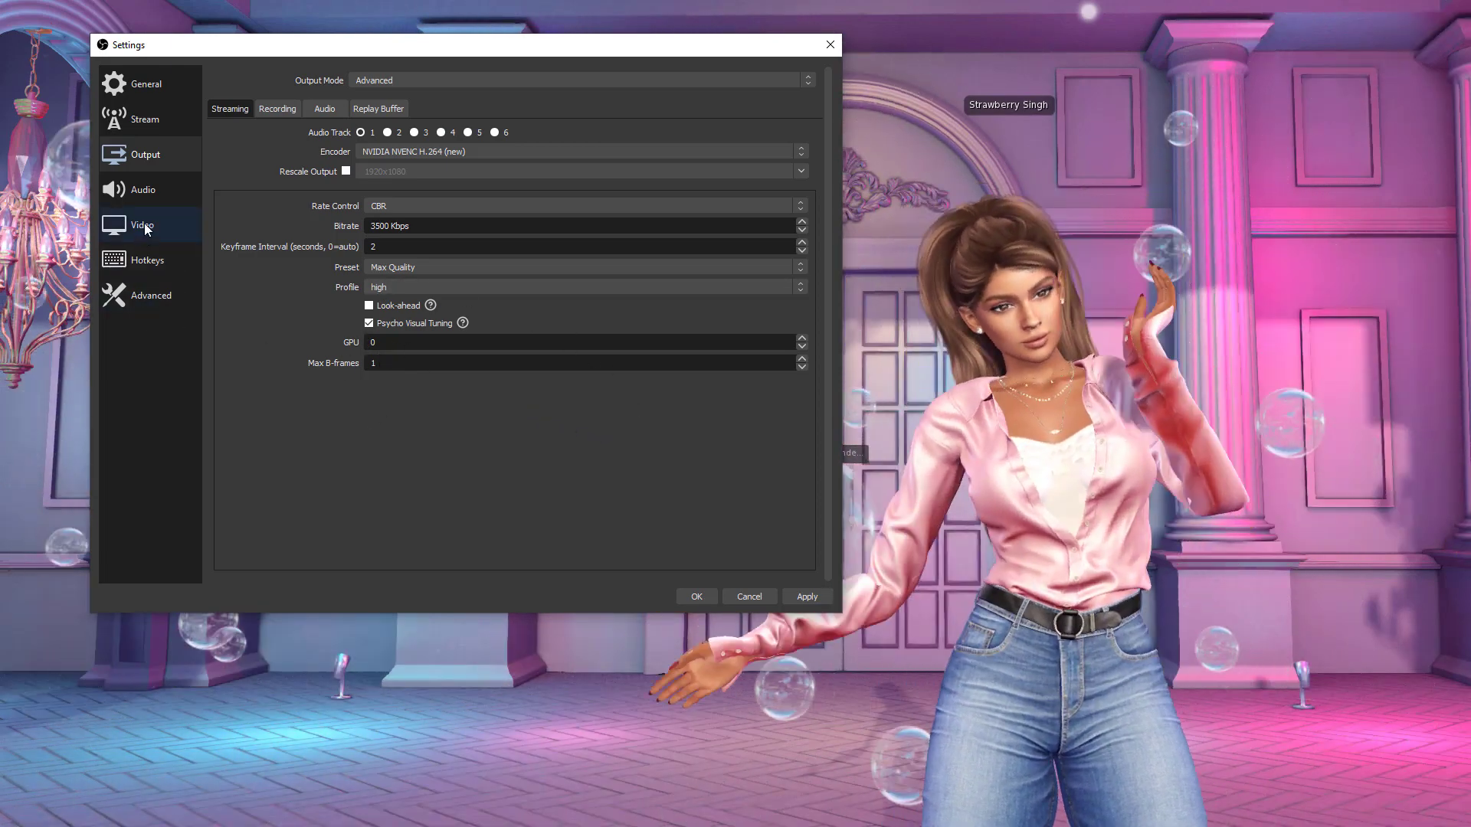
Step: Set the recording format to mp4 and the recording encoder to NVIDIA NVENC H.264 (new)
{"action": "left_click", "coordinate": [271, 112]}
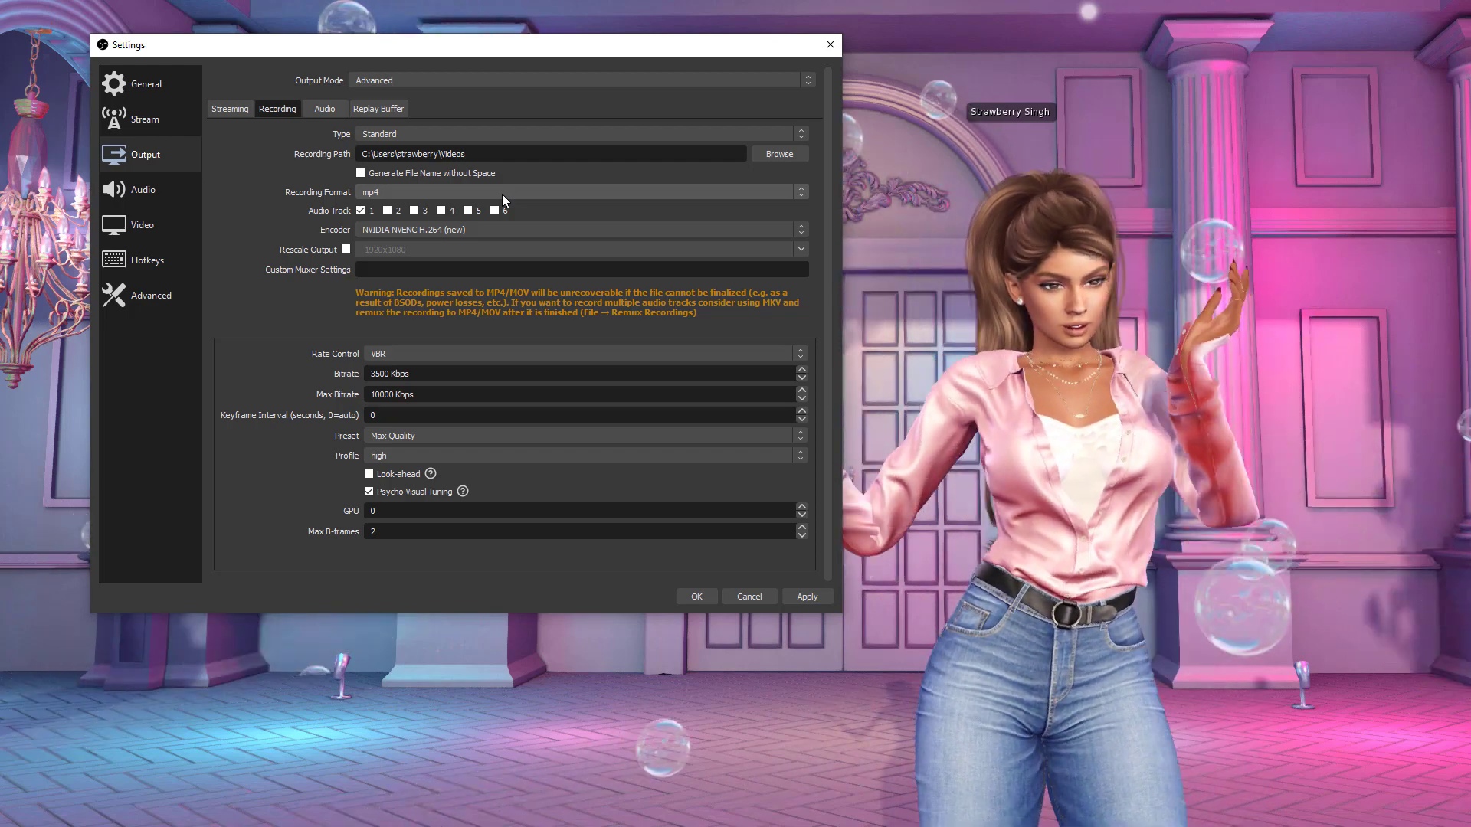
{"action": "left_click", "coordinate": [498, 190]}
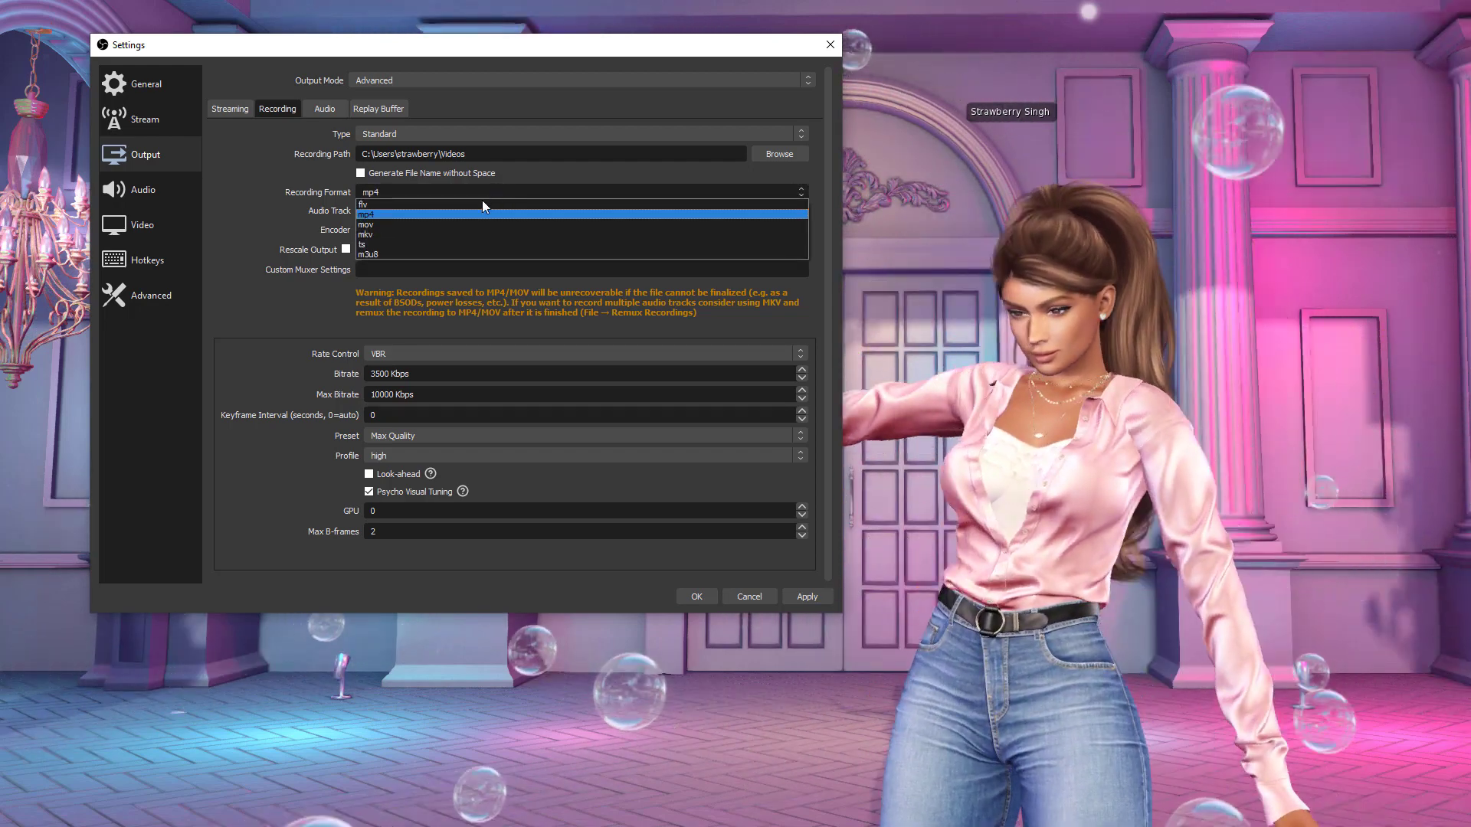
{"action": "left_click", "coordinate": [436, 216]}
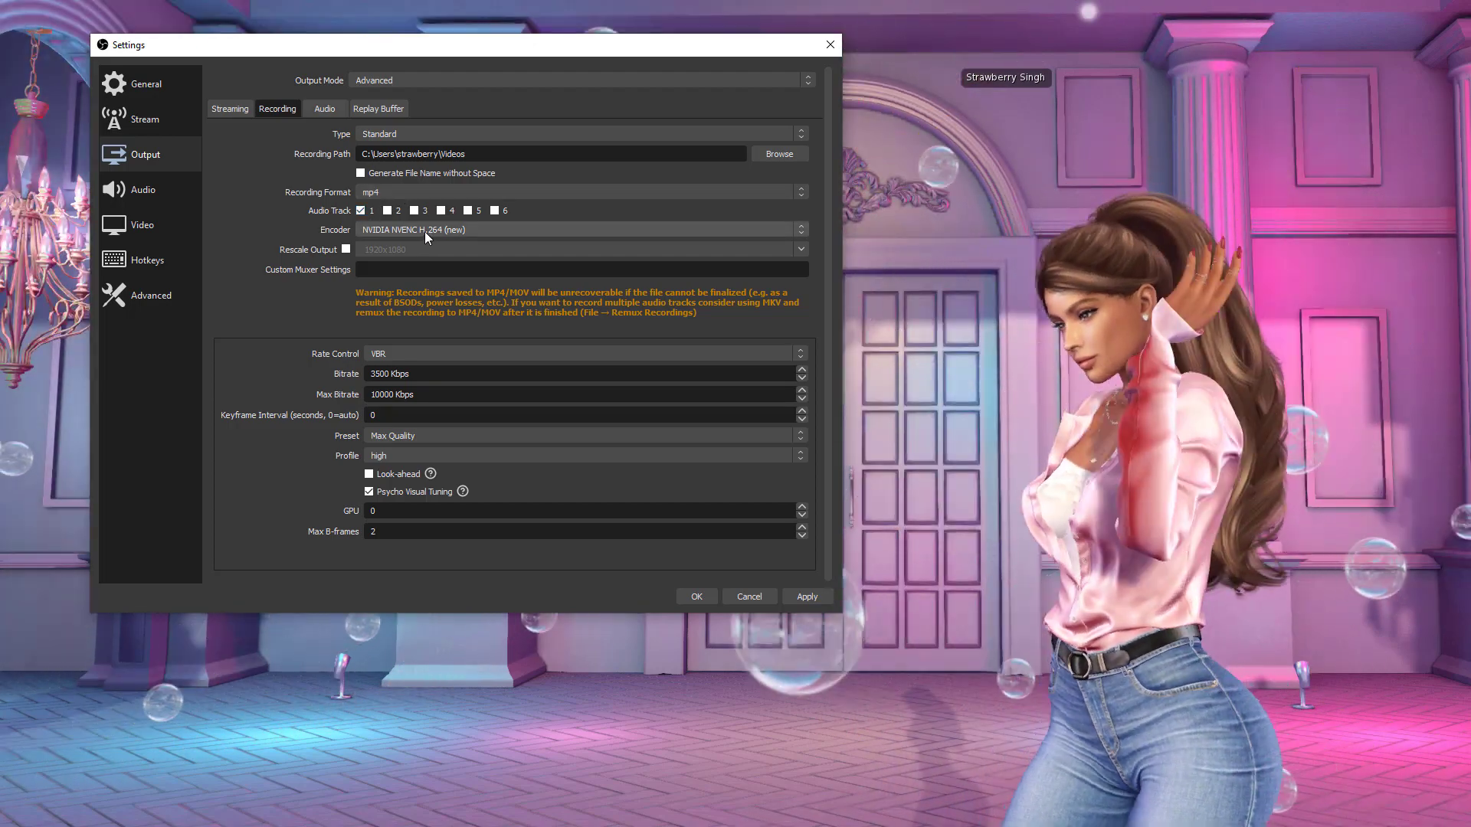
{"action": "left_click", "coordinate": [489, 229]}
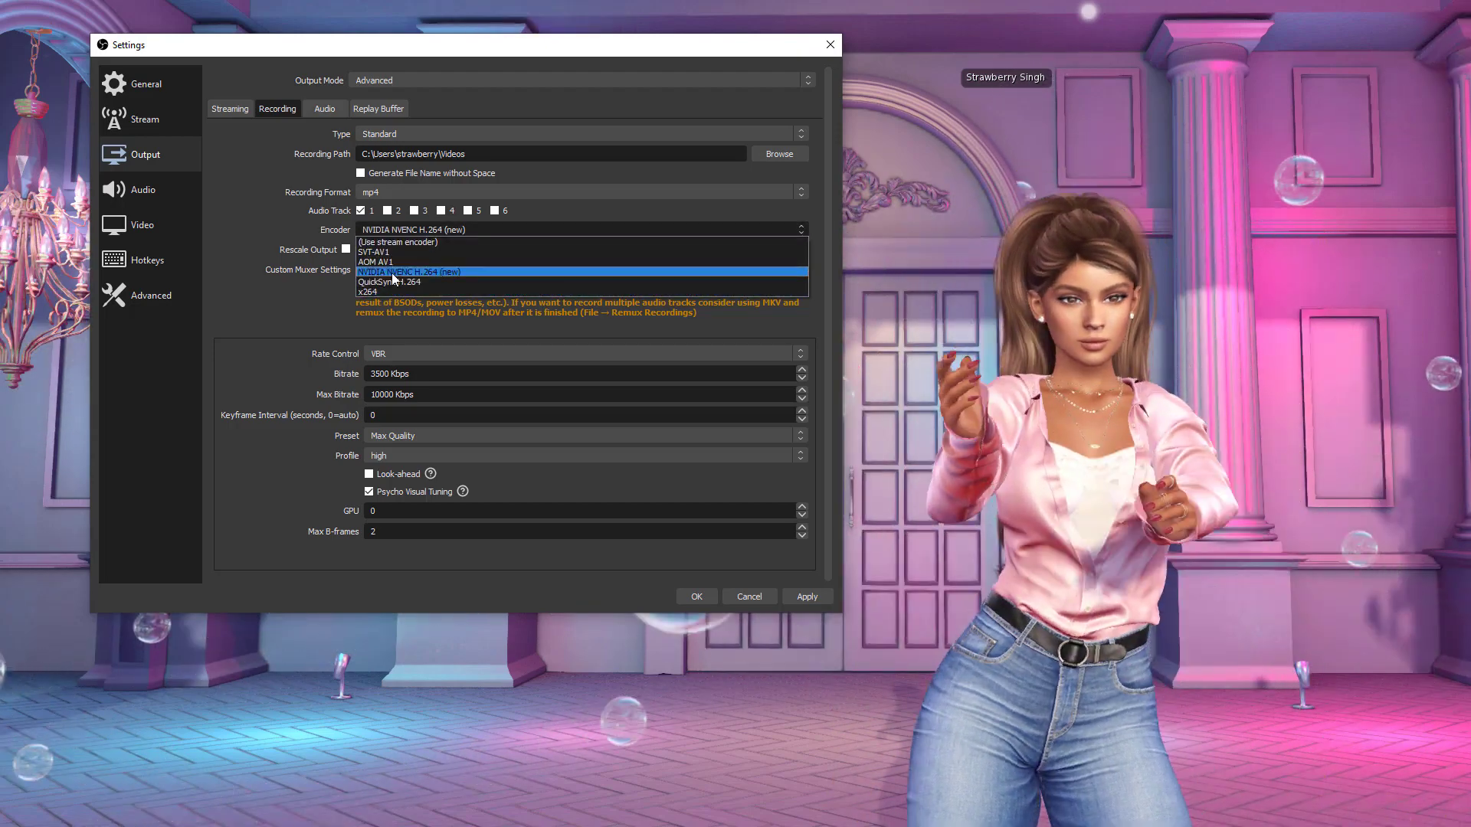
{"action": "left_click", "coordinate": [392, 273]}
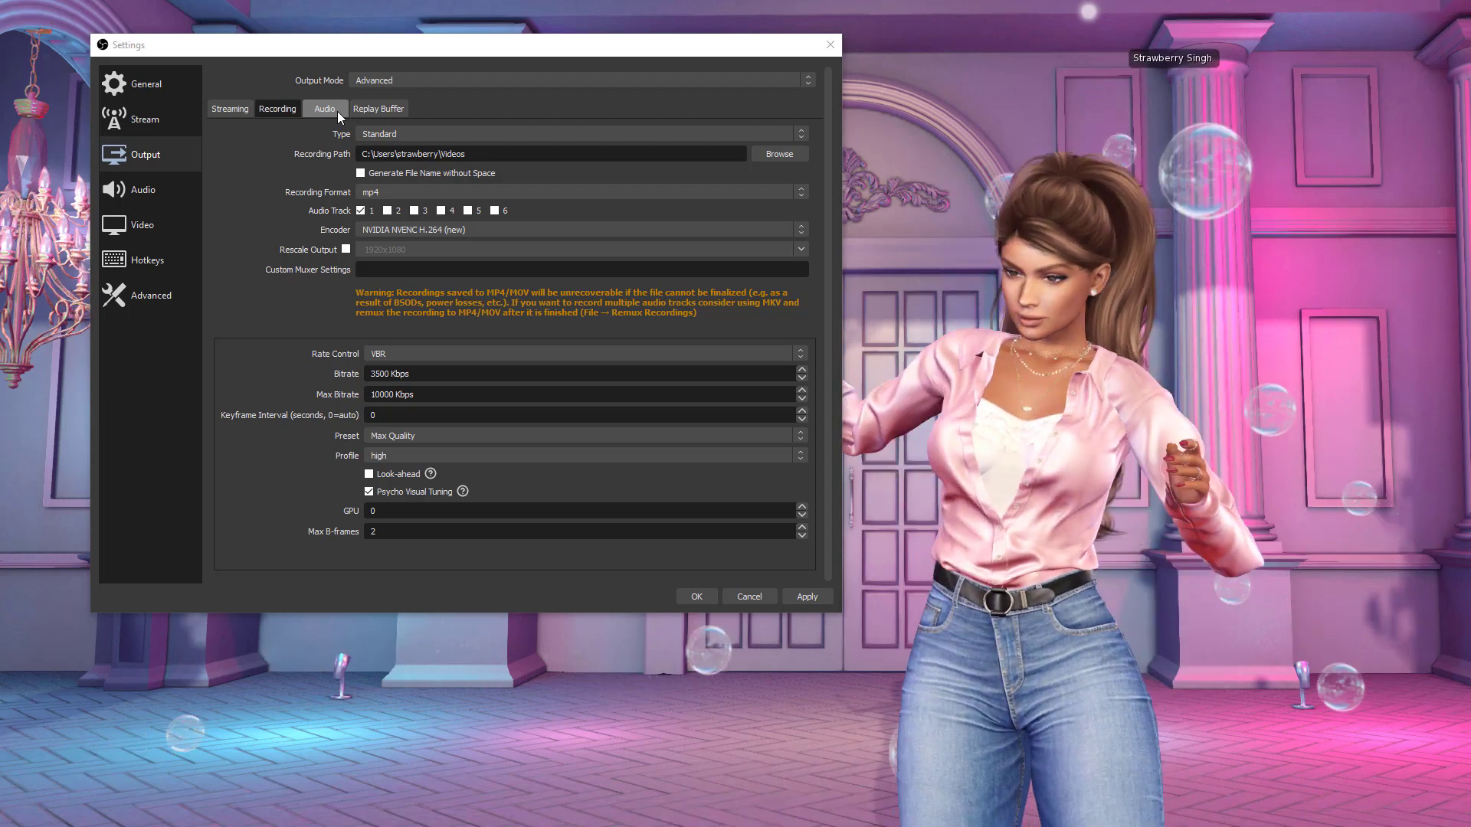
Step: Review the output audio track settings, including the Track 1 bitrate choices, and the replay buffer option
{"action": "left_click", "coordinate": [337, 112]}
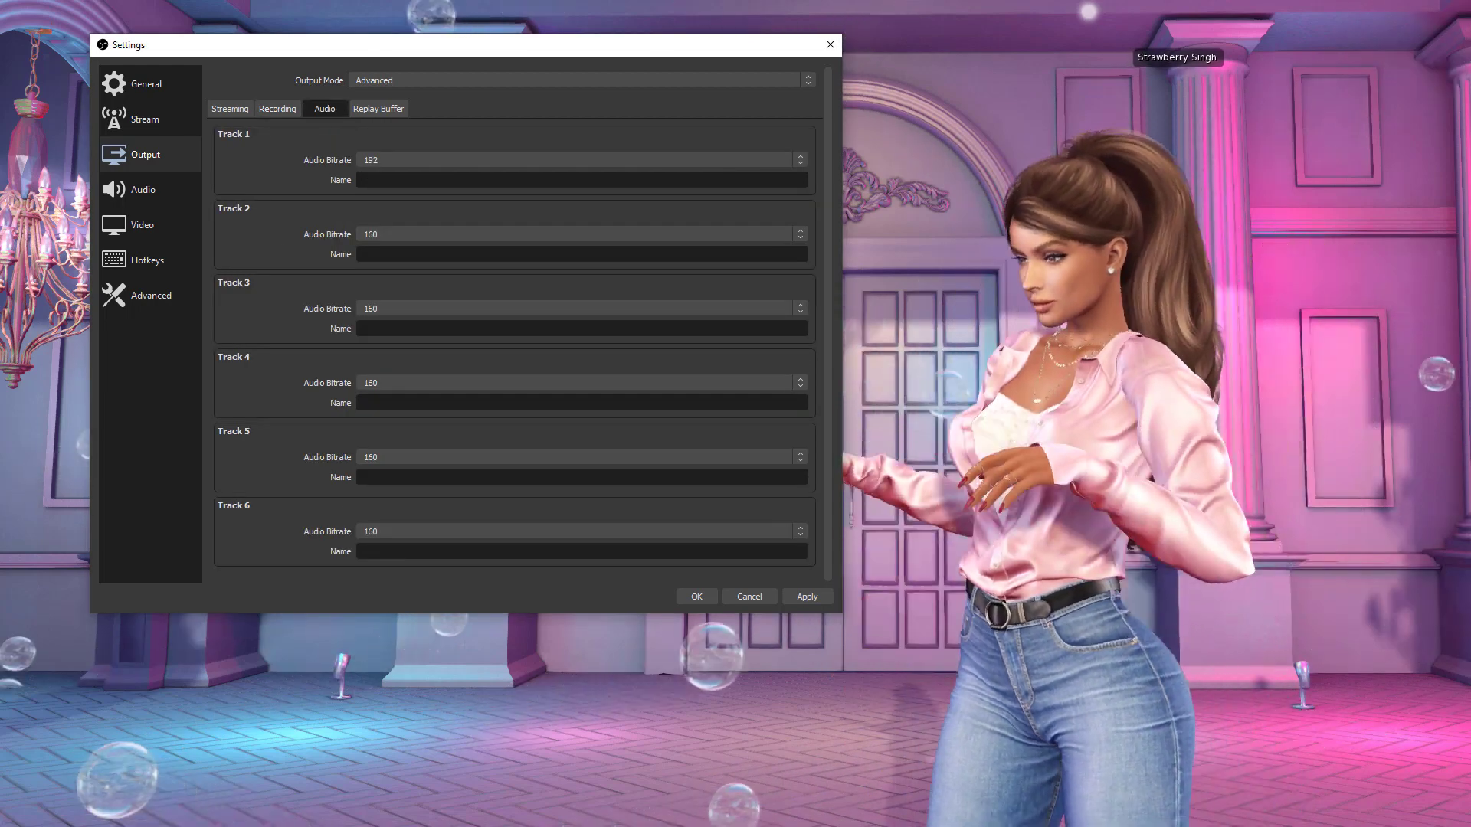
{"action": "left_click", "coordinate": [447, 160]}
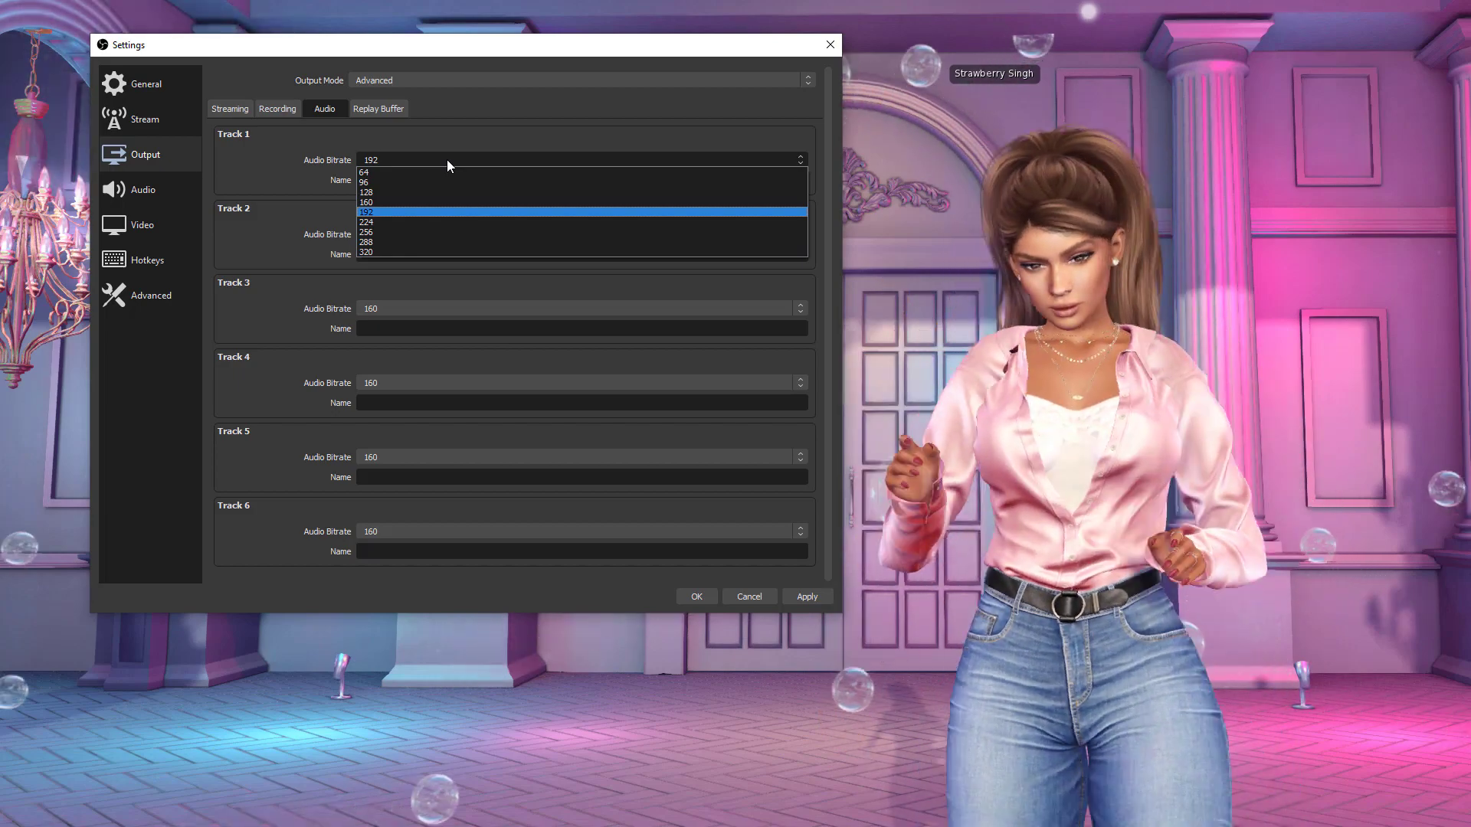
{"action": "left_click", "coordinate": [447, 160]}
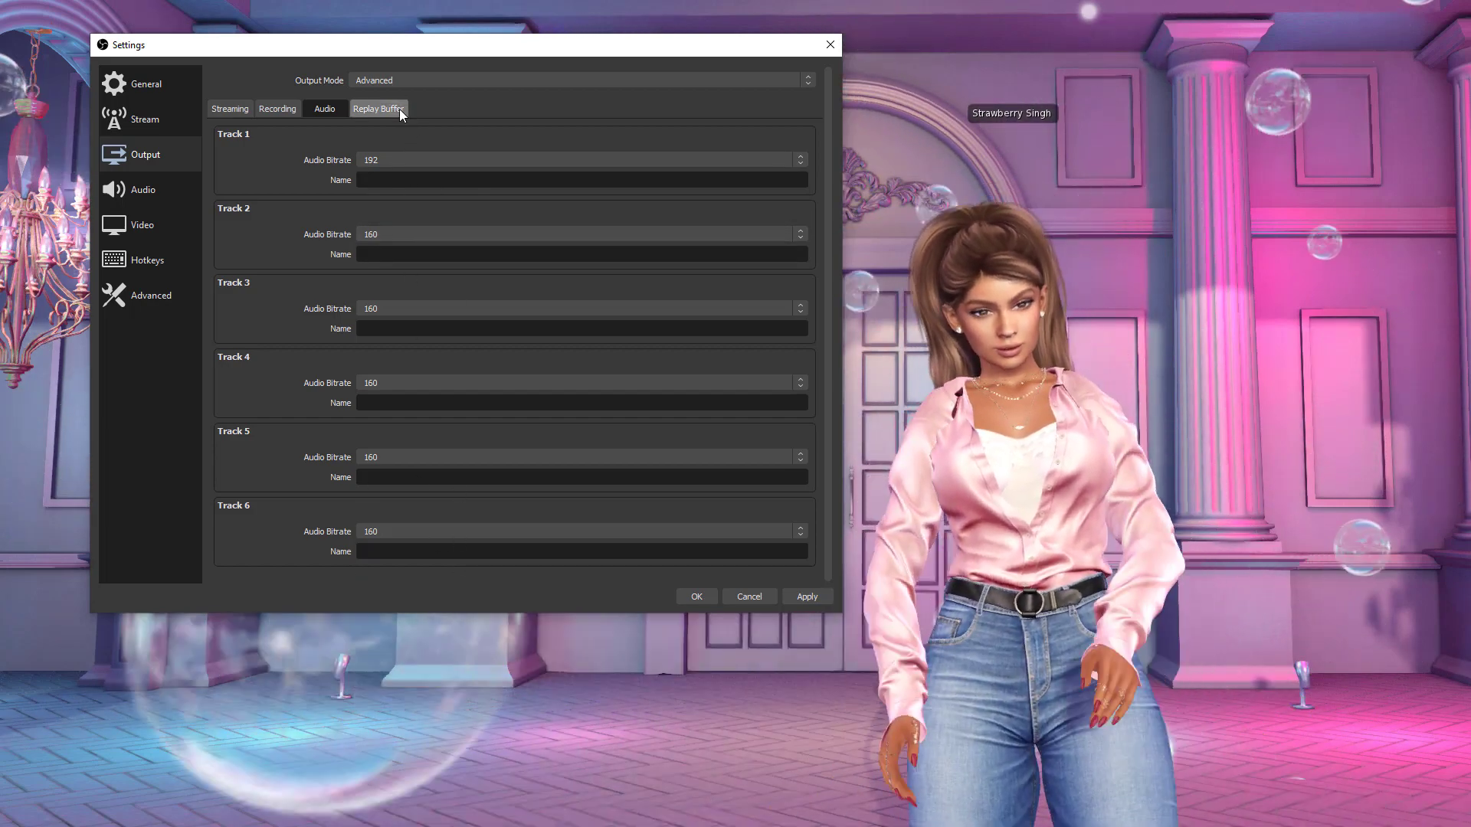
{"action": "left_click", "coordinate": [399, 109]}
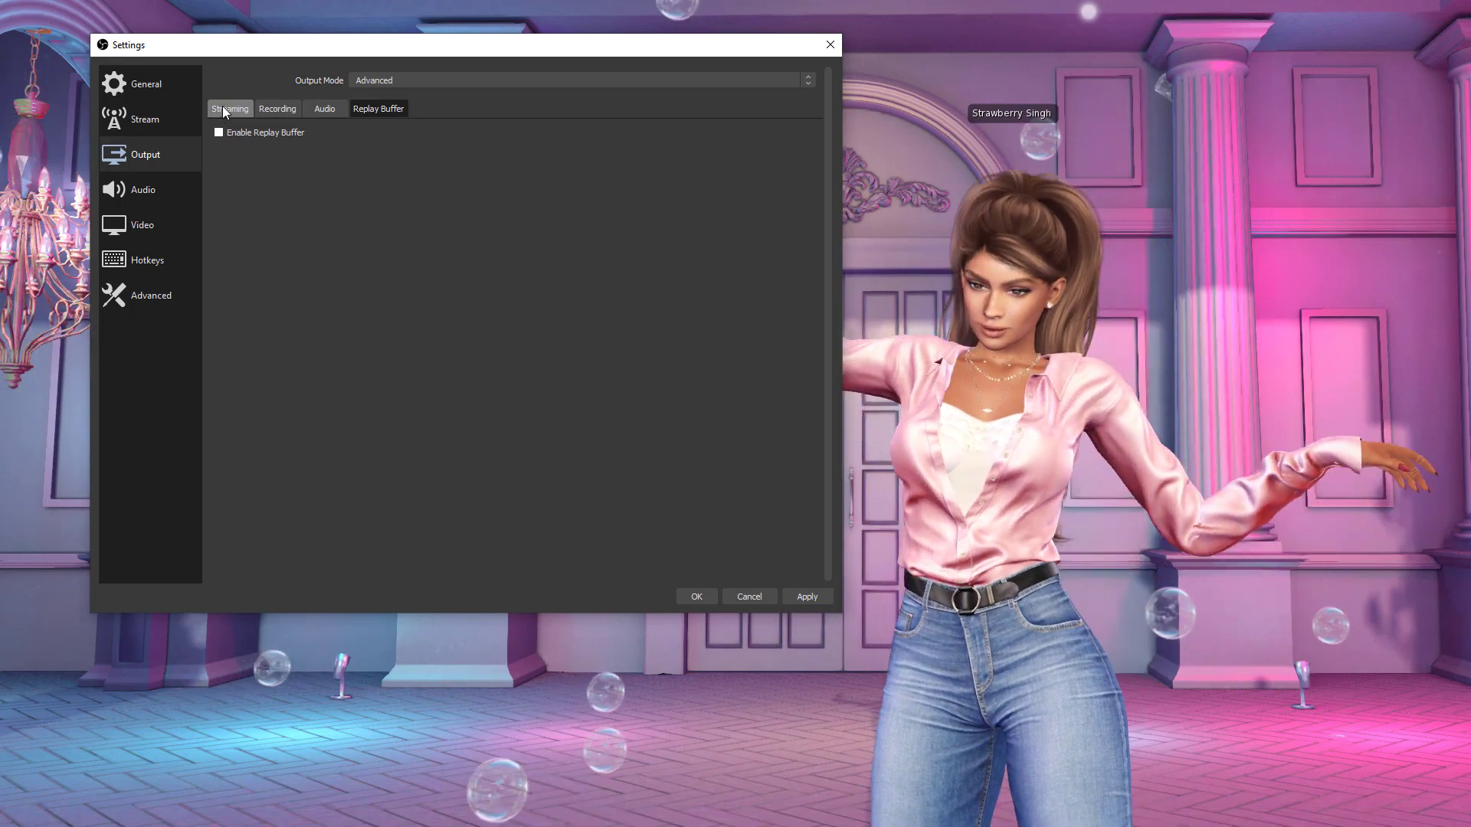
{"action": "left_click", "coordinate": [222, 109]}
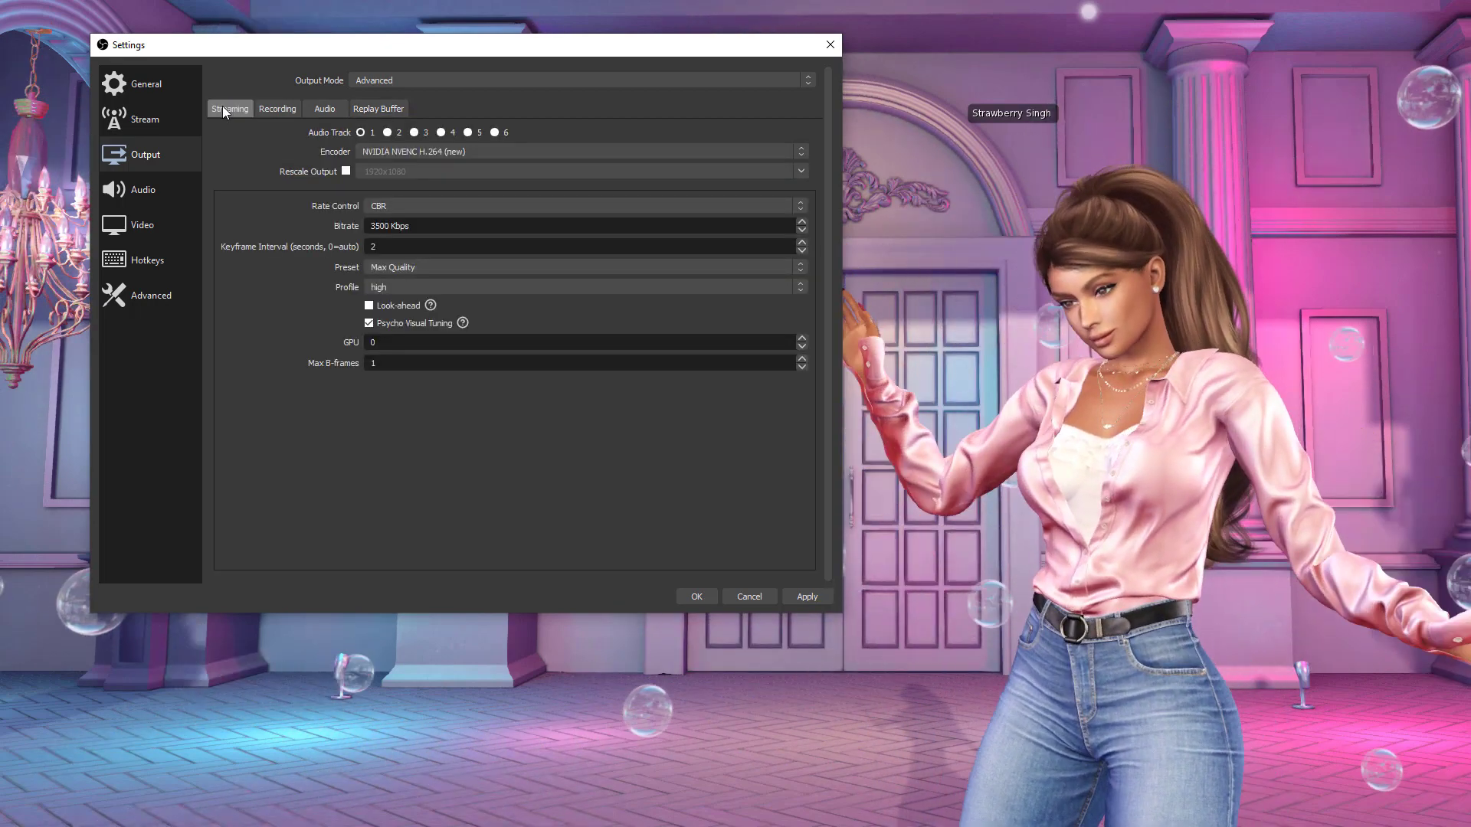
Step: Check the available sample rates in the audio settings, keeping 48 kHz
{"action": "left_click", "coordinate": [149, 191]}
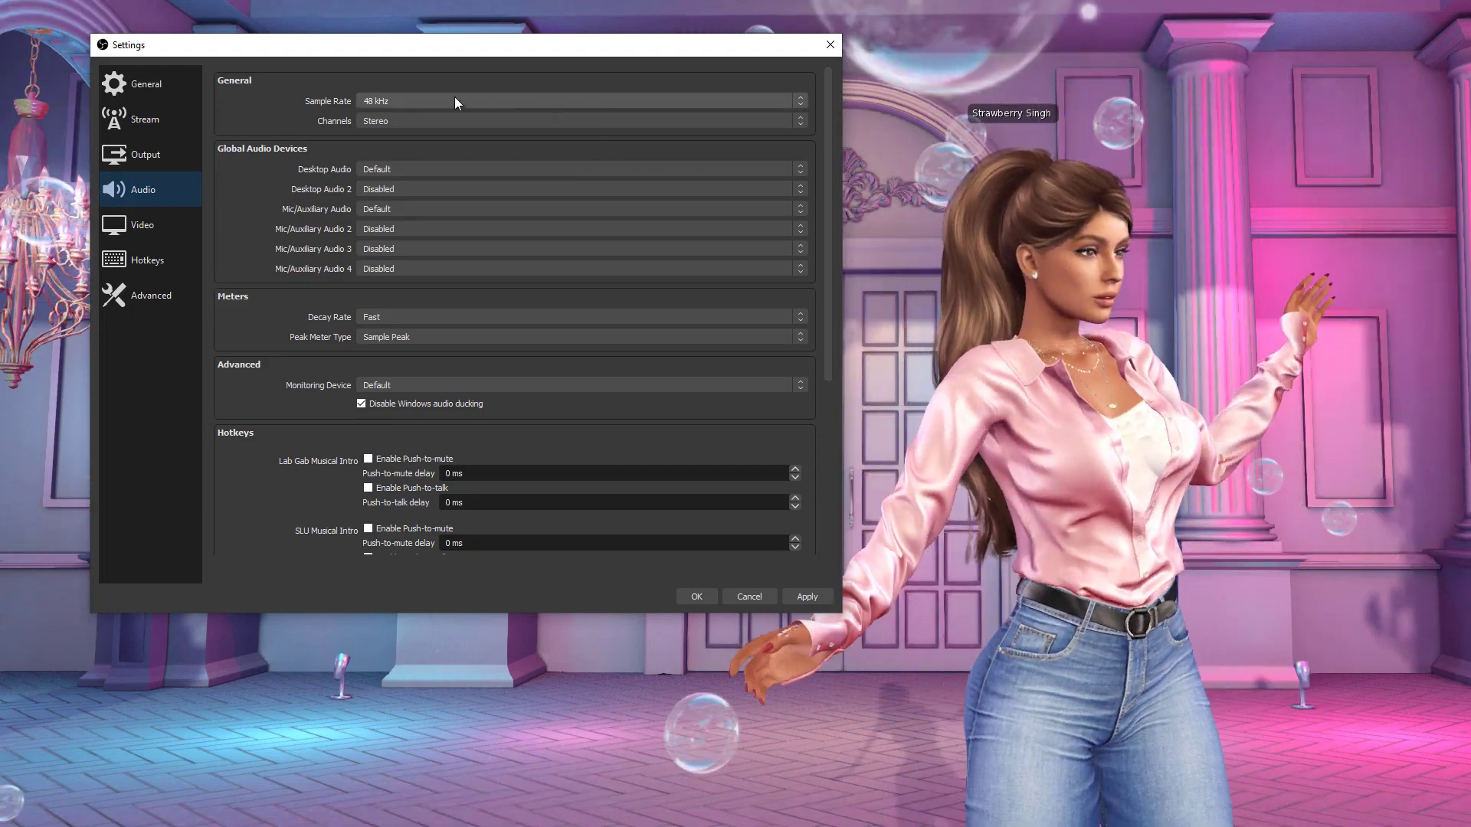
{"action": "left_click", "coordinate": [411, 101]}
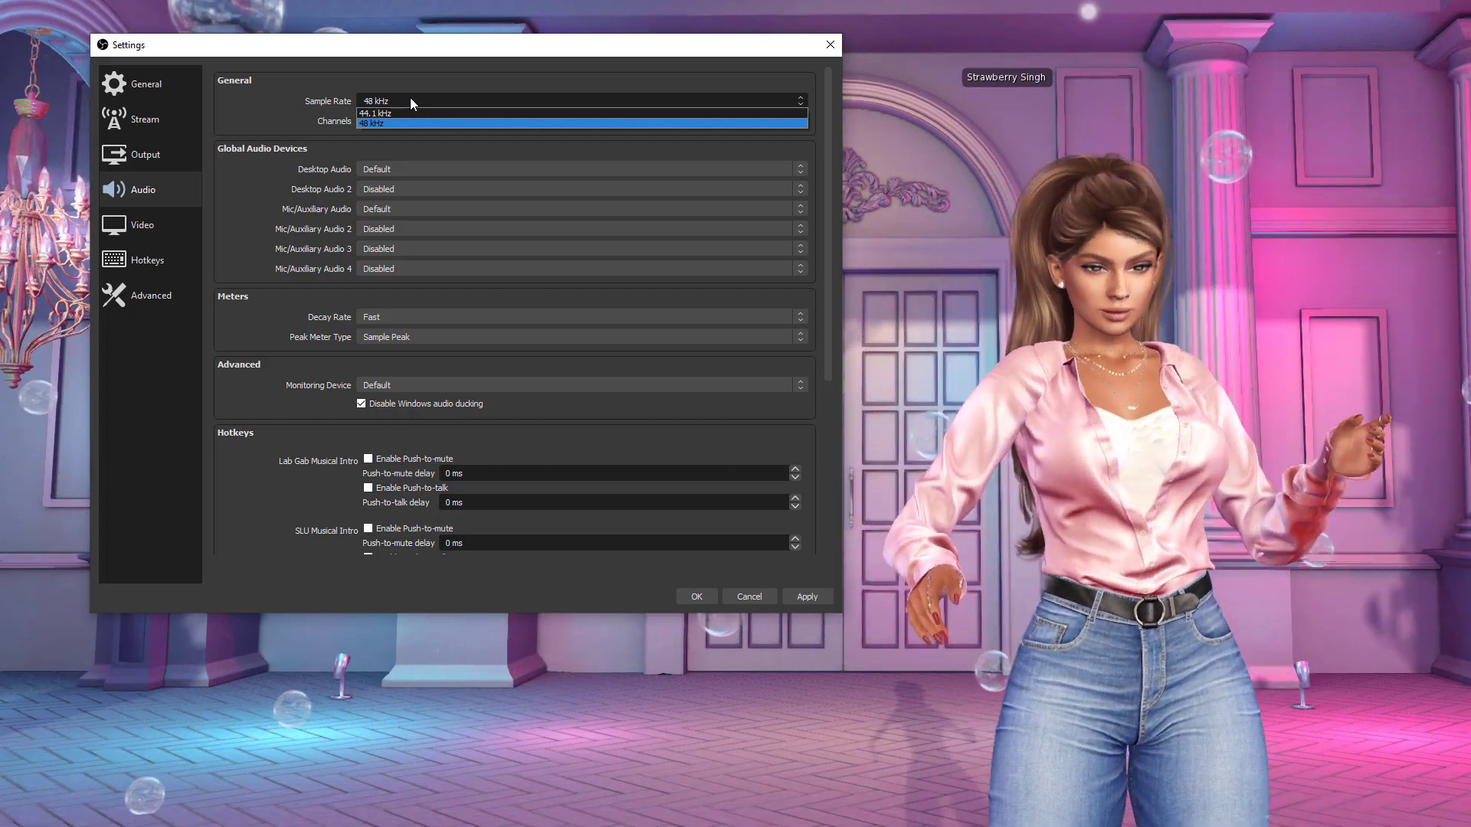
{"action": "left_click", "coordinate": [411, 99]}
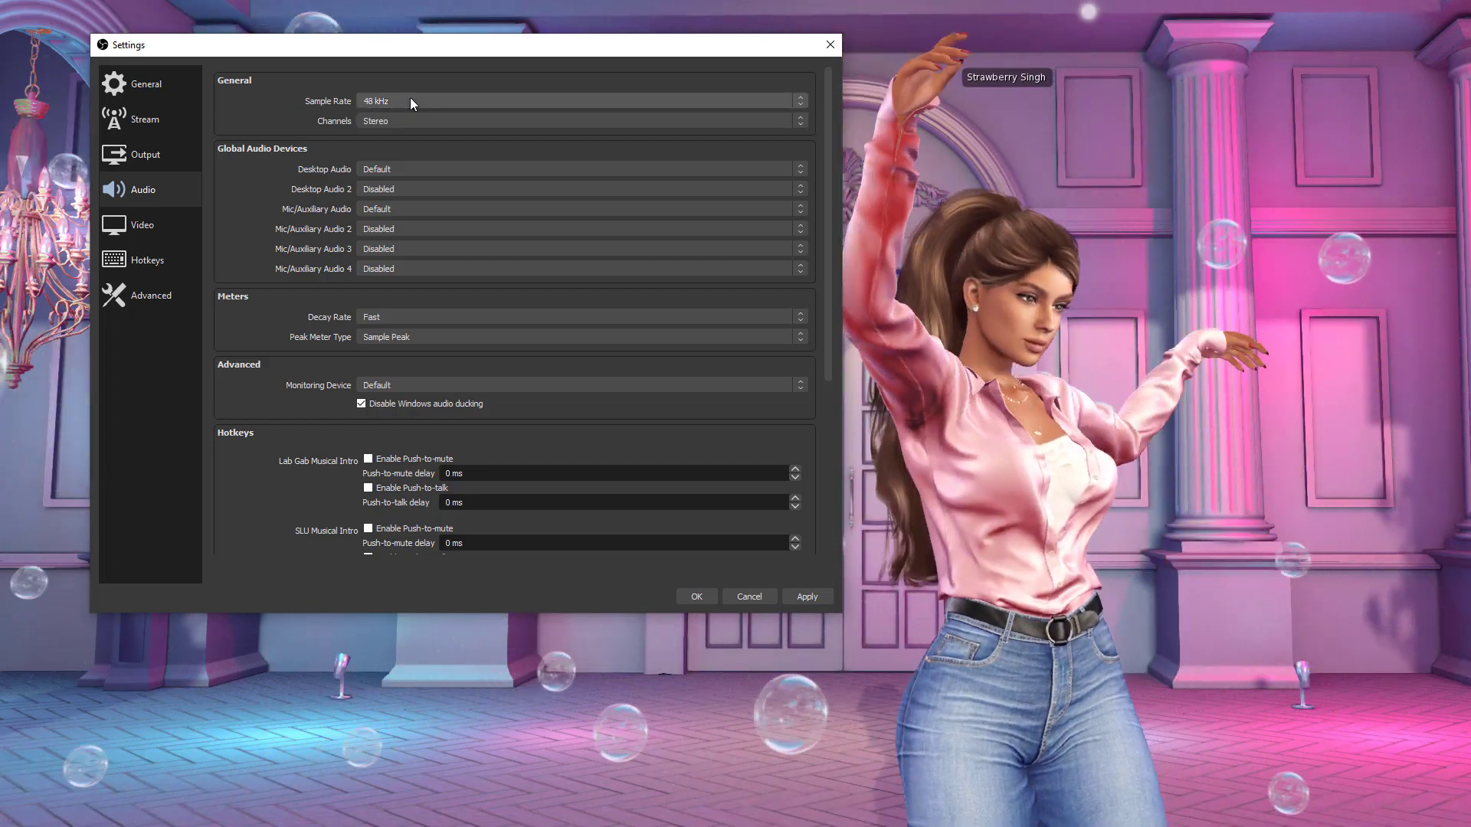
{"action": "left_click", "coordinate": [411, 98]}
{"action": "left_click", "coordinate": [411, 98]}
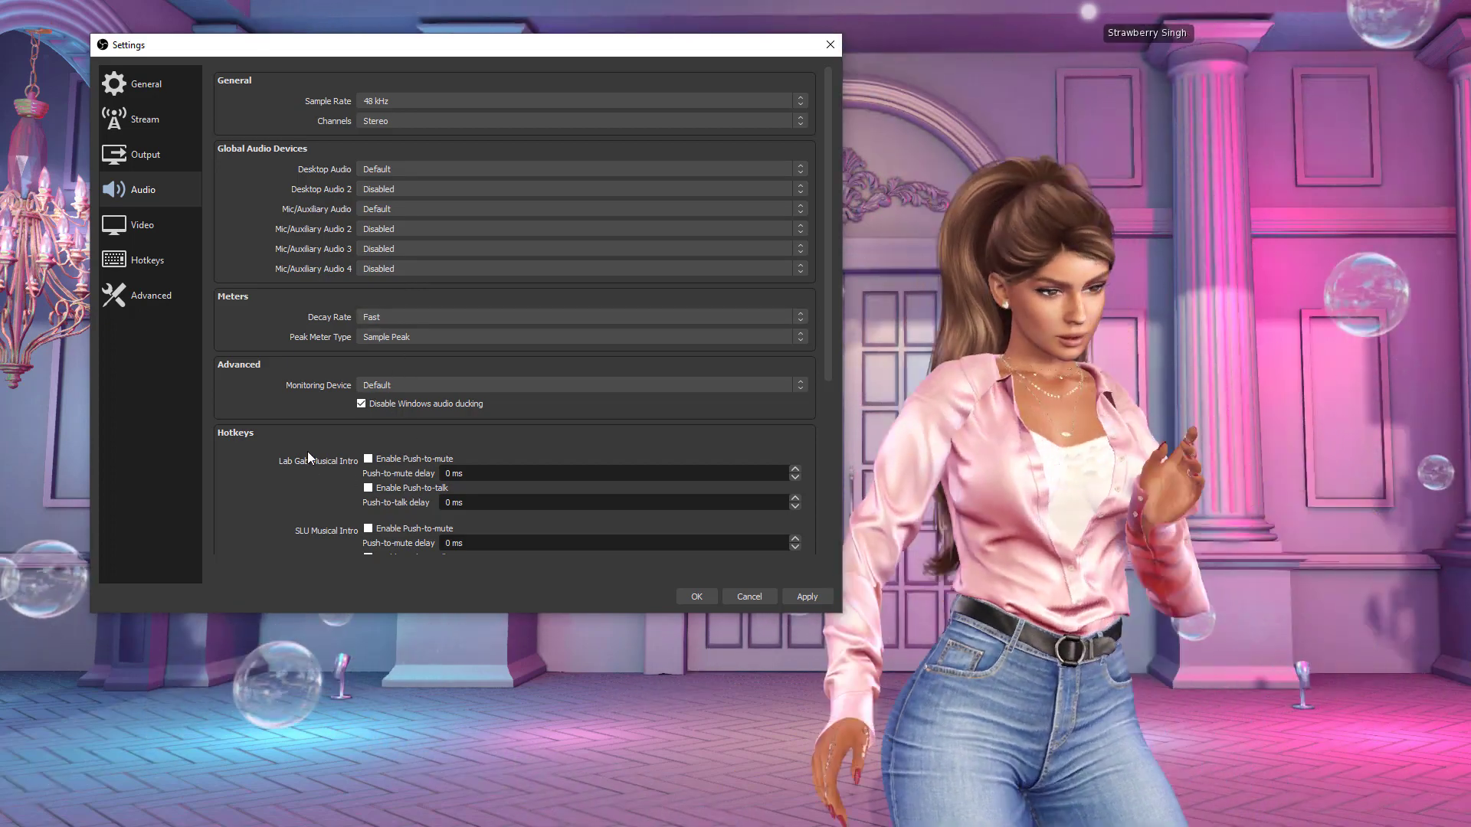
Step: Review the audio device, meter and monitoring settings and the push-to-mute and push-to-talk options for each audio source
{"action": "scroll", "coordinate": [308, 457], "scroll_direction": "down", "scroll_amount": 6}
{"action": "scroll", "coordinate": [314, 448], "scroll_direction": "up", "scroll_amount": 3}
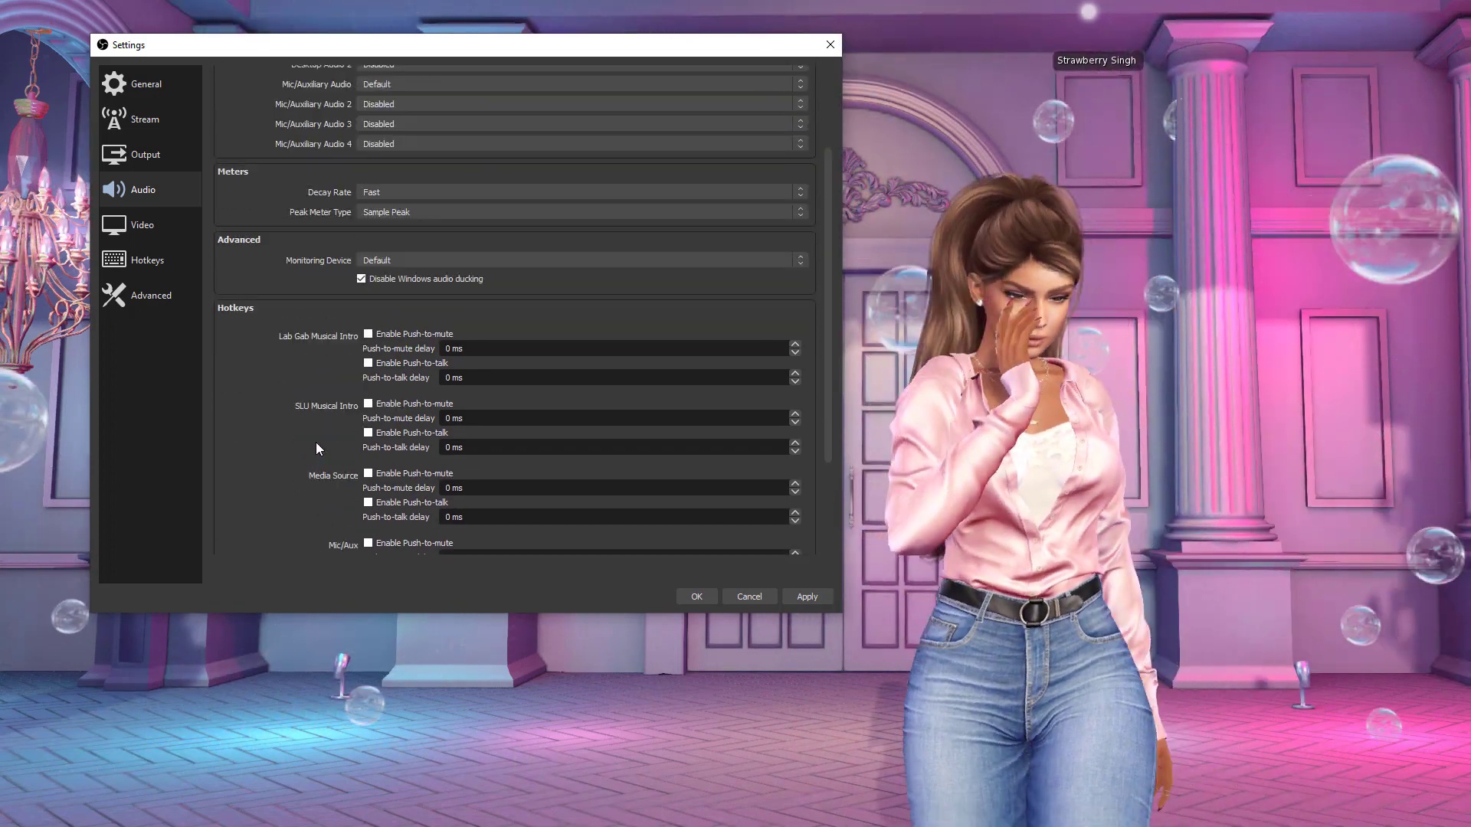
{"action": "scroll", "coordinate": [289, 354], "scroll_direction": "up", "scroll_amount": 2}
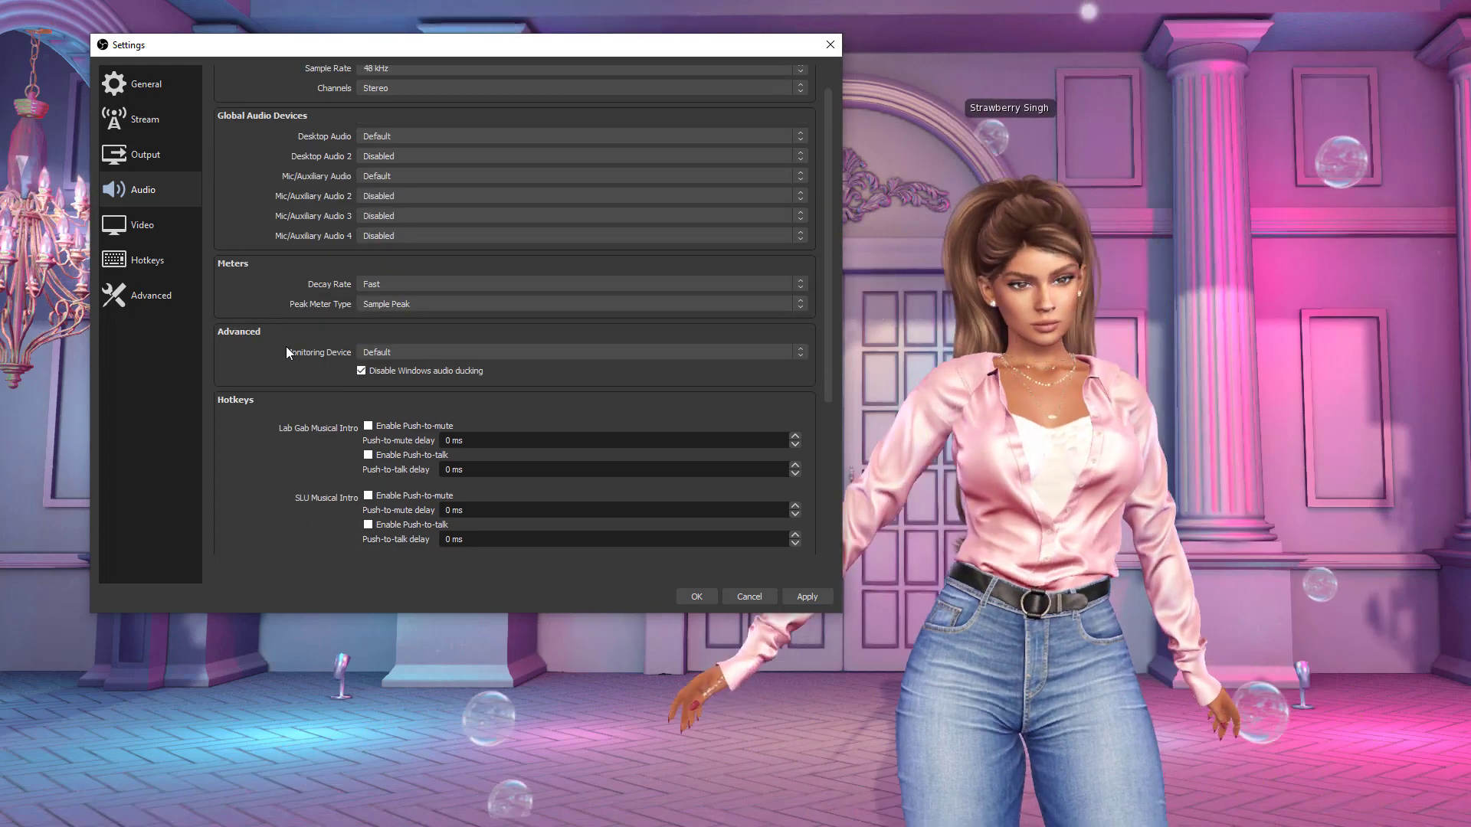
{"action": "scroll", "coordinate": [286, 352], "scroll_direction": "down", "scroll_amount": 1}
{"action": "scroll", "coordinate": [314, 334], "scroll_direction": "down", "scroll_amount": 2}
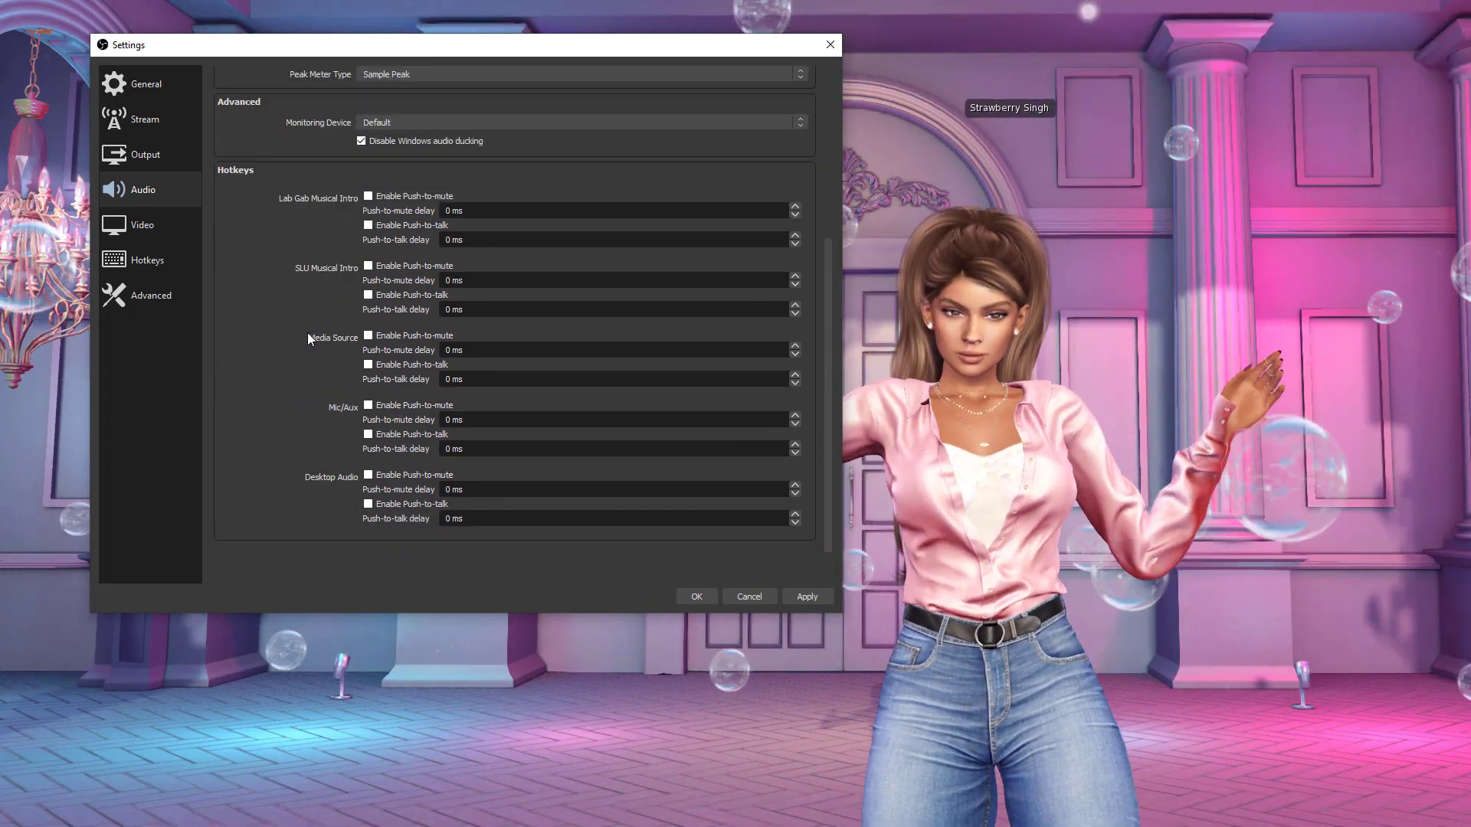
{"action": "scroll", "coordinate": [287, 314], "scroll_direction": "up", "scroll_amount": 2}
{"action": "scroll", "coordinate": [253, 293], "scroll_direction": "up", "scroll_amount": 2}
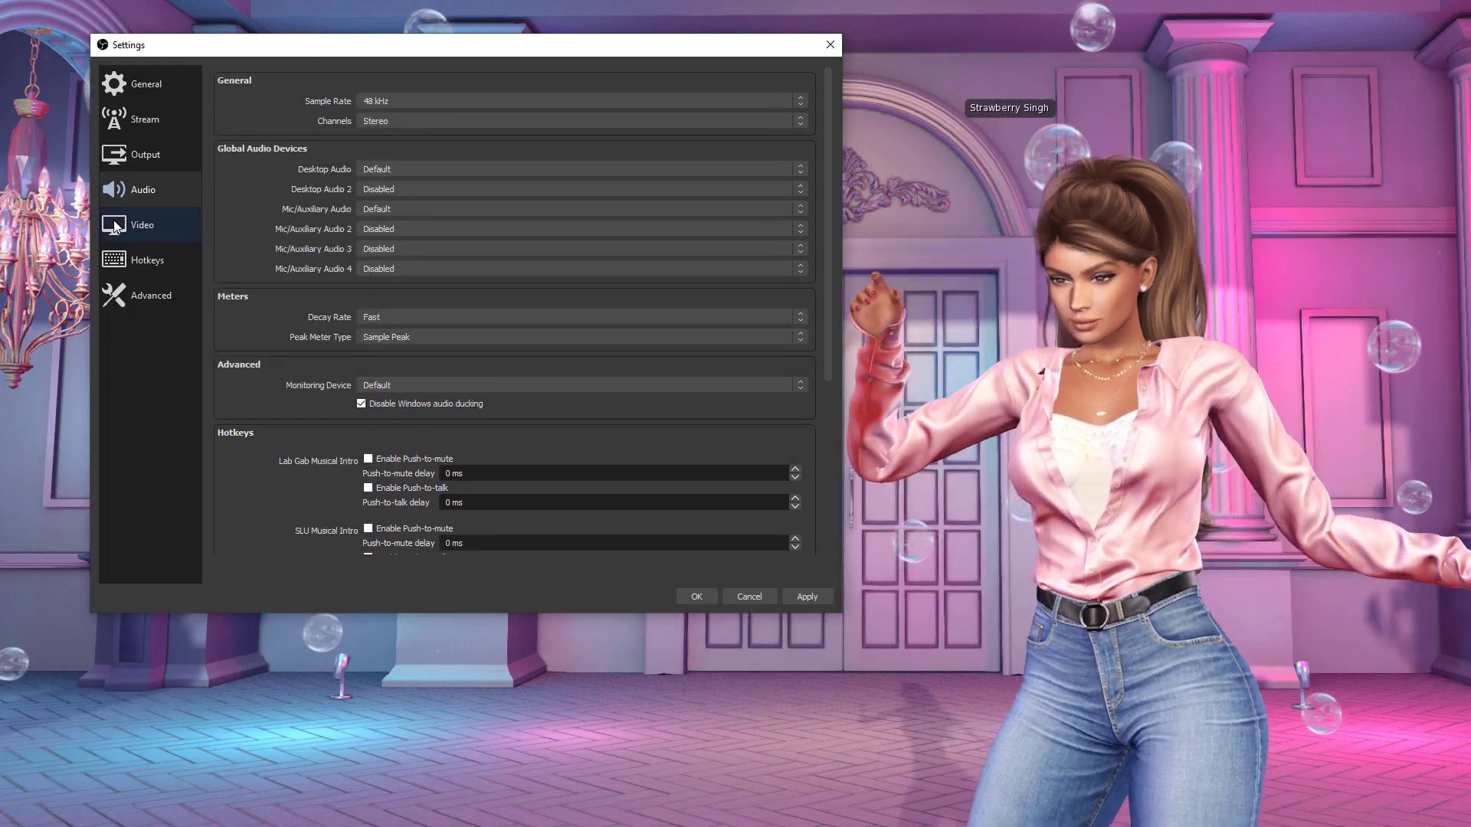
Step: Check the base canvas resolution choices in the video settings and choose Bicubic (Sharpened scaling, 16 samples) as the downscale filter
{"action": "left_click", "coordinate": [141, 230]}
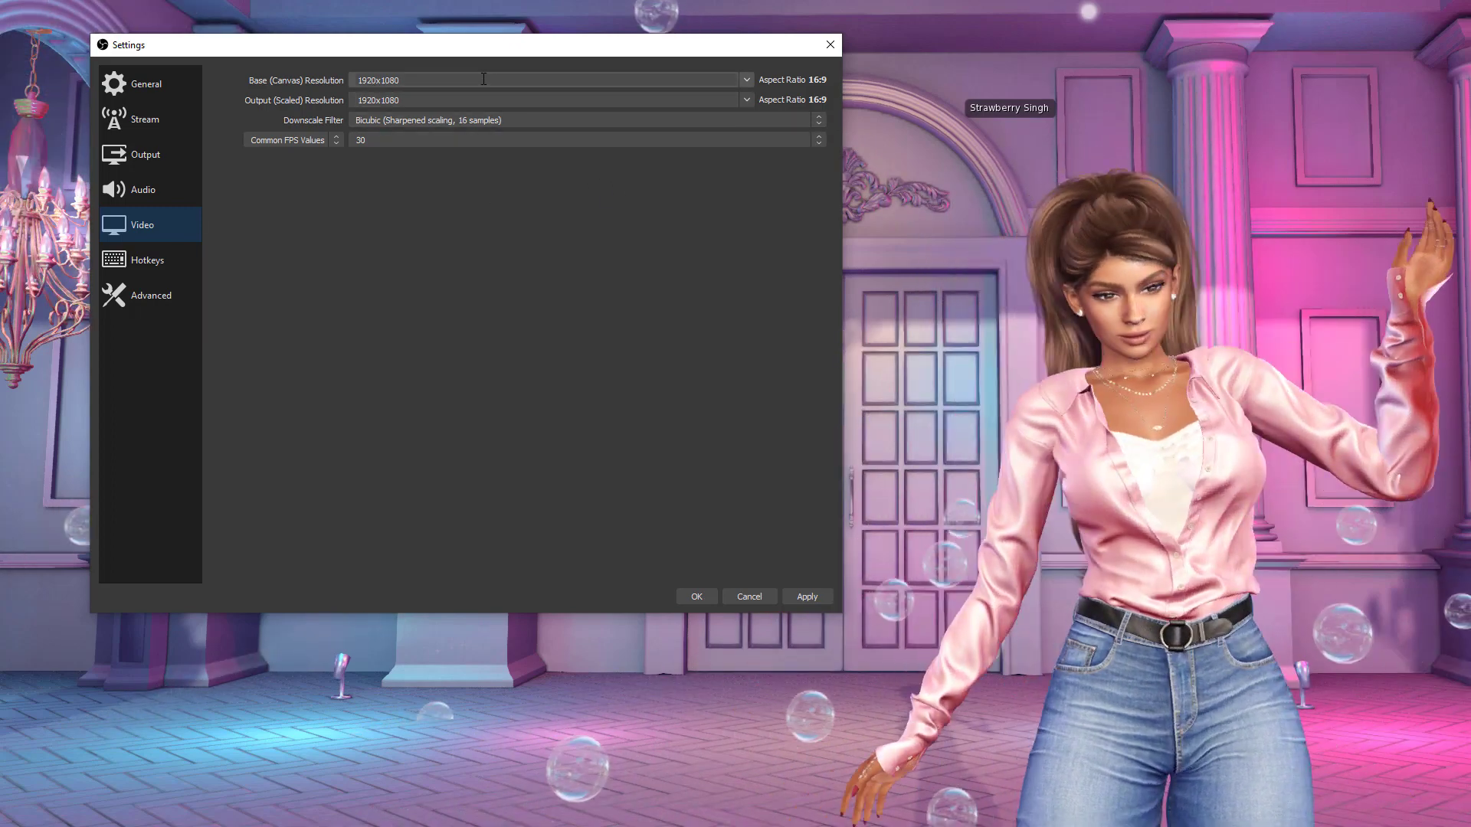
{"action": "left_click", "coordinate": [748, 79]}
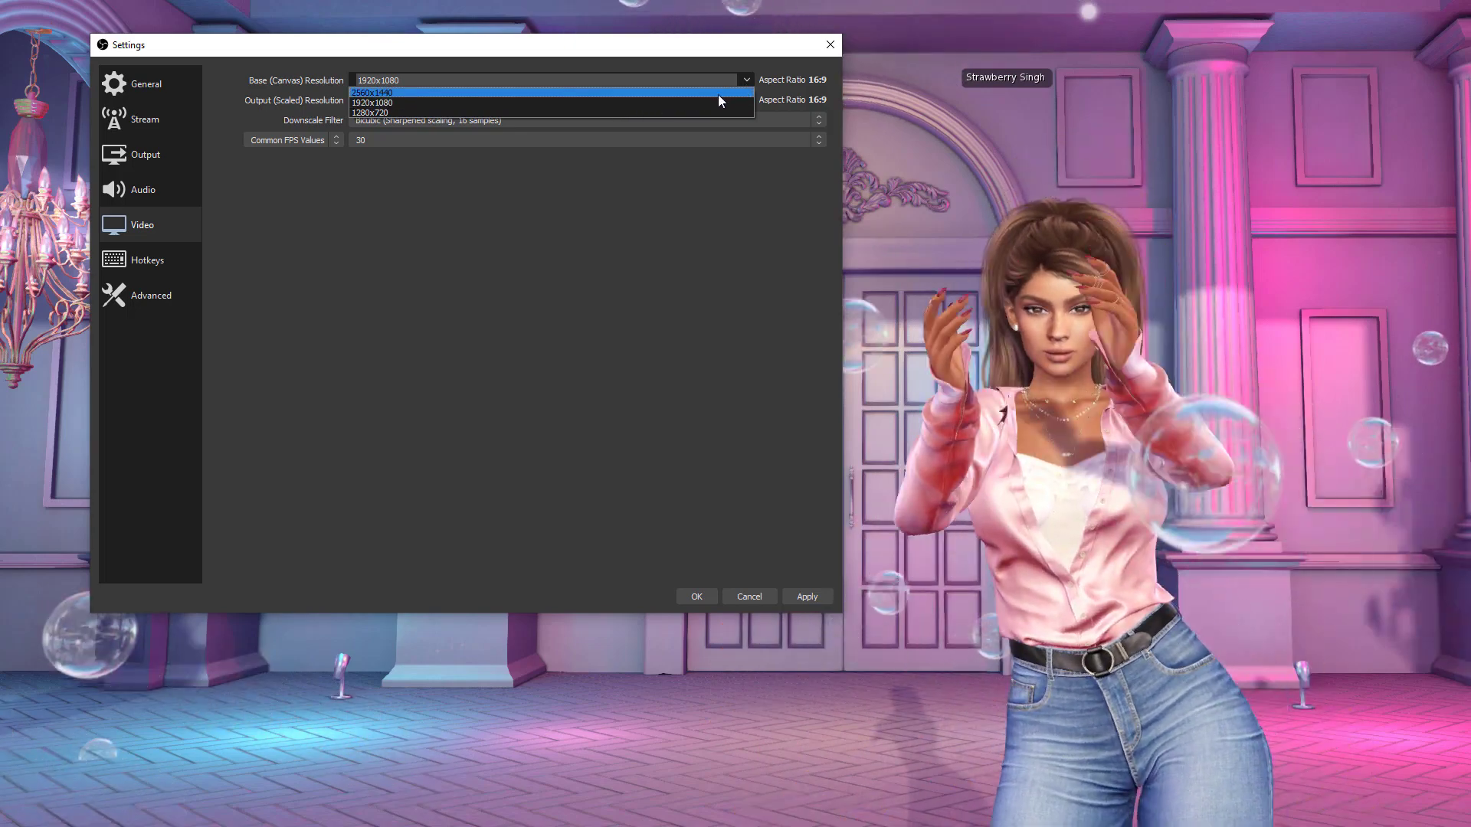
{"action": "left_click", "coordinate": [766, 60]}
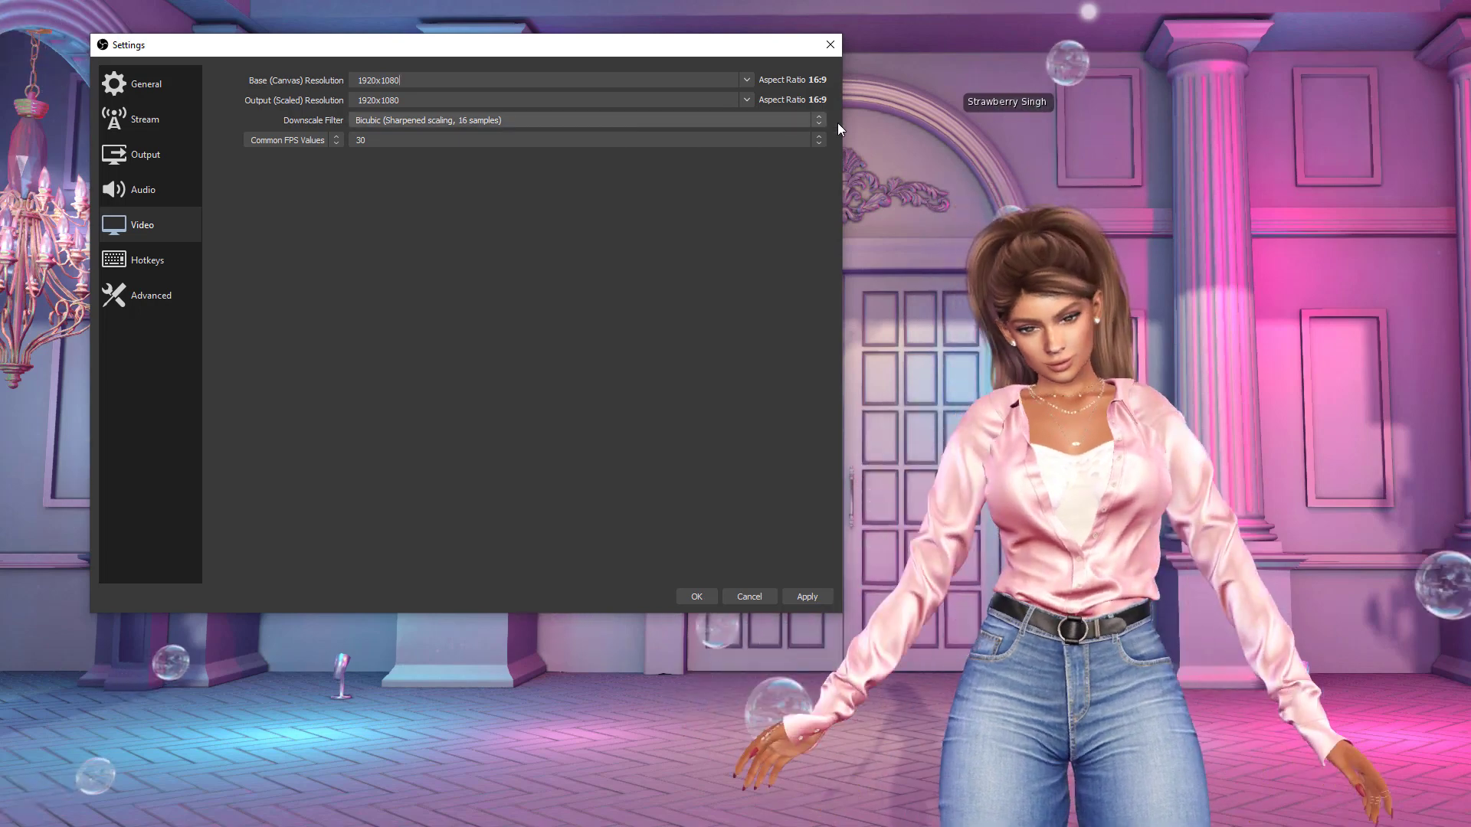
{"action": "left_click", "coordinate": [821, 120]}
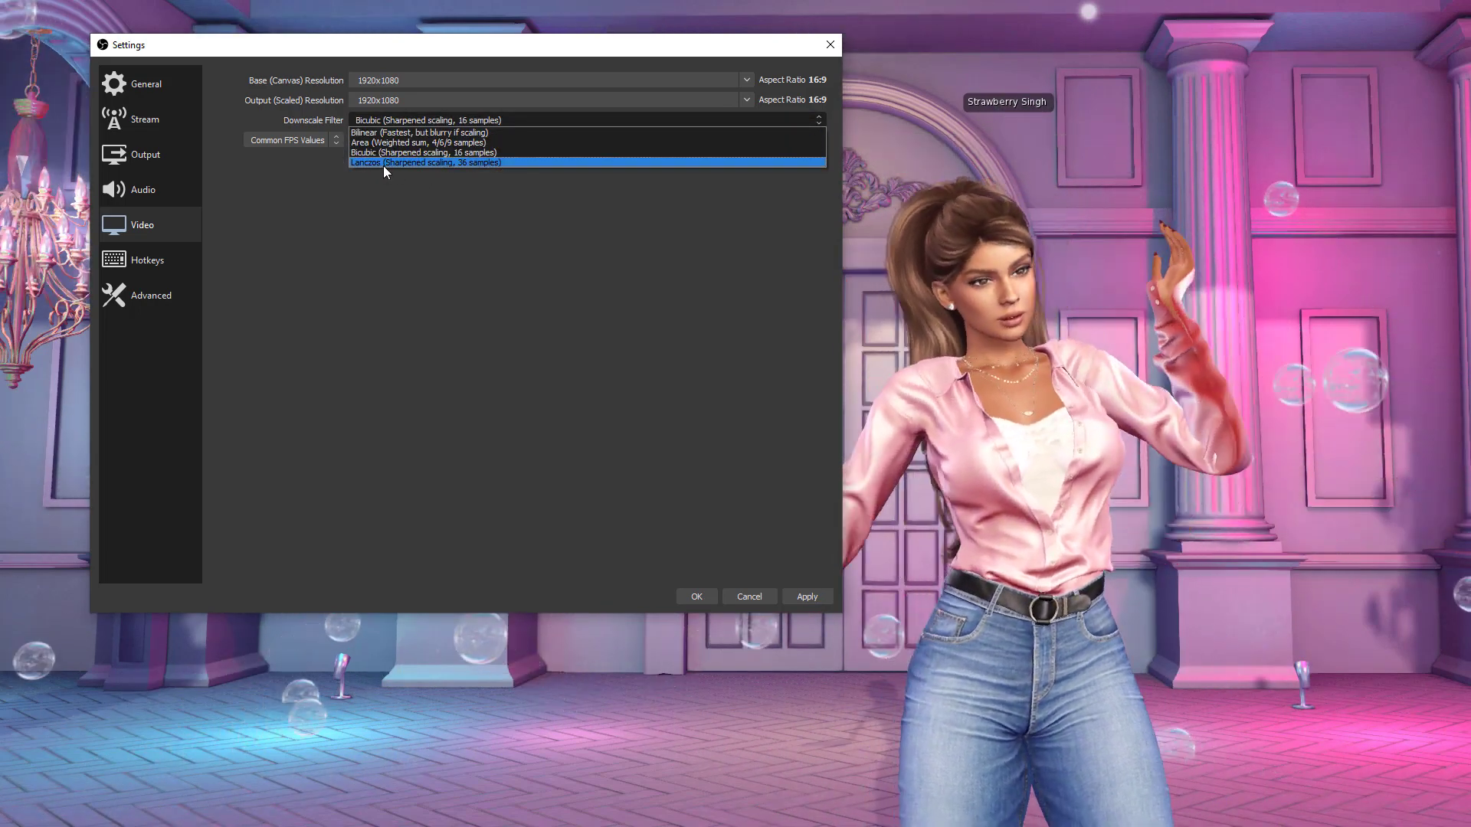
{"action": "left_click", "coordinate": [385, 152]}
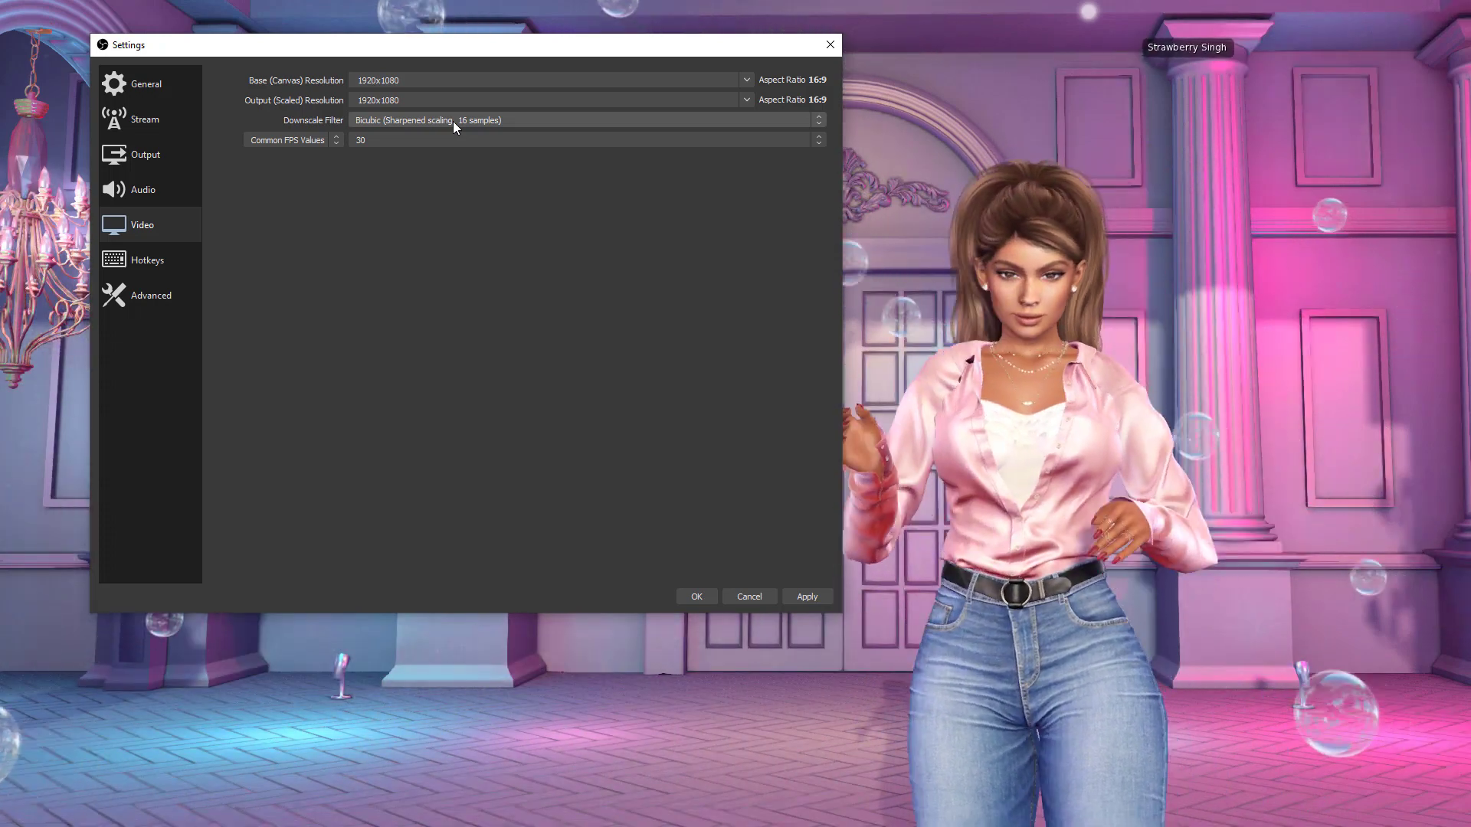
{"action": "left_click", "coordinate": [453, 121]}
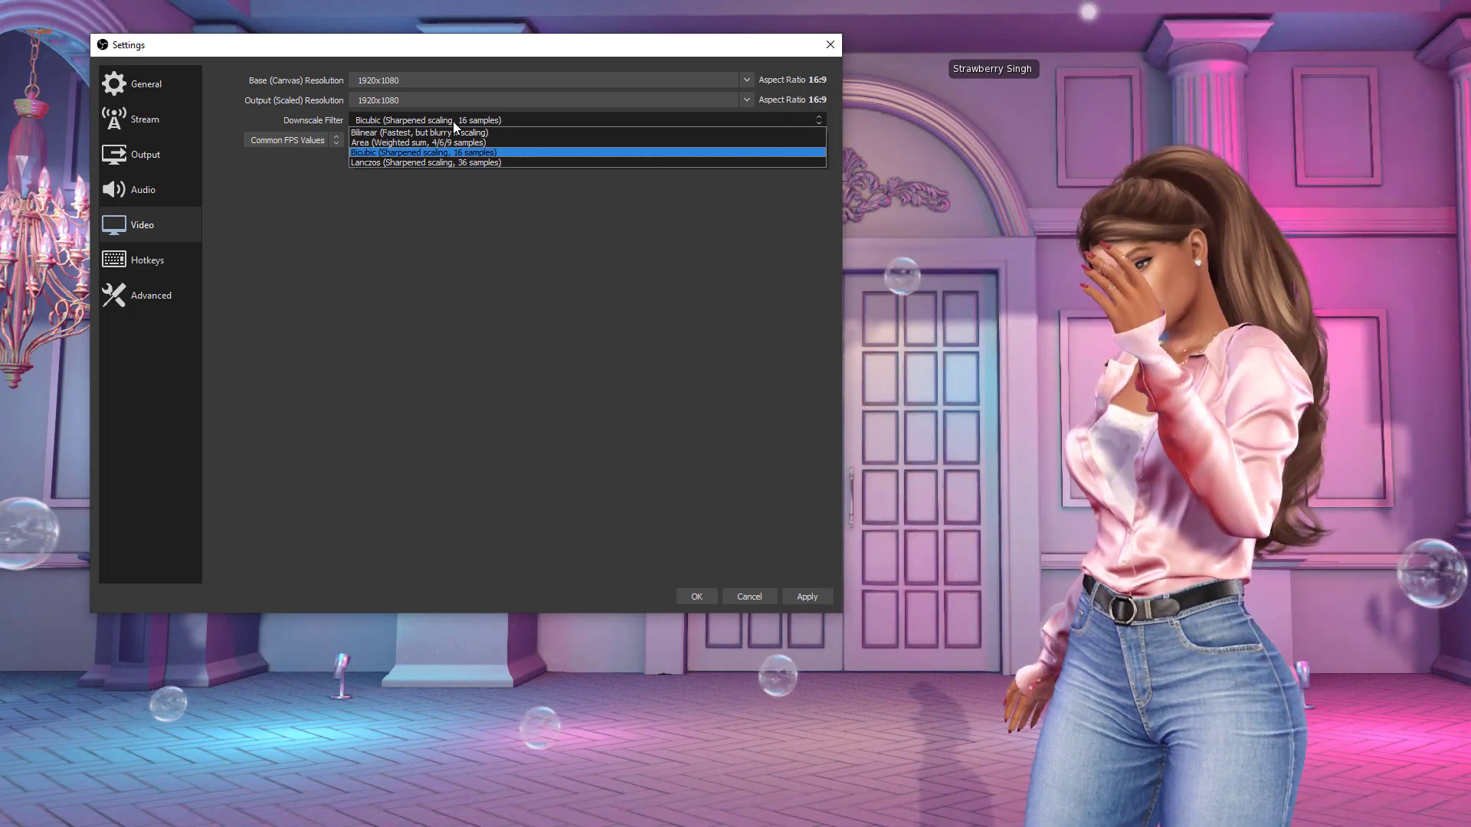
{"action": "left_click", "coordinate": [452, 122]}
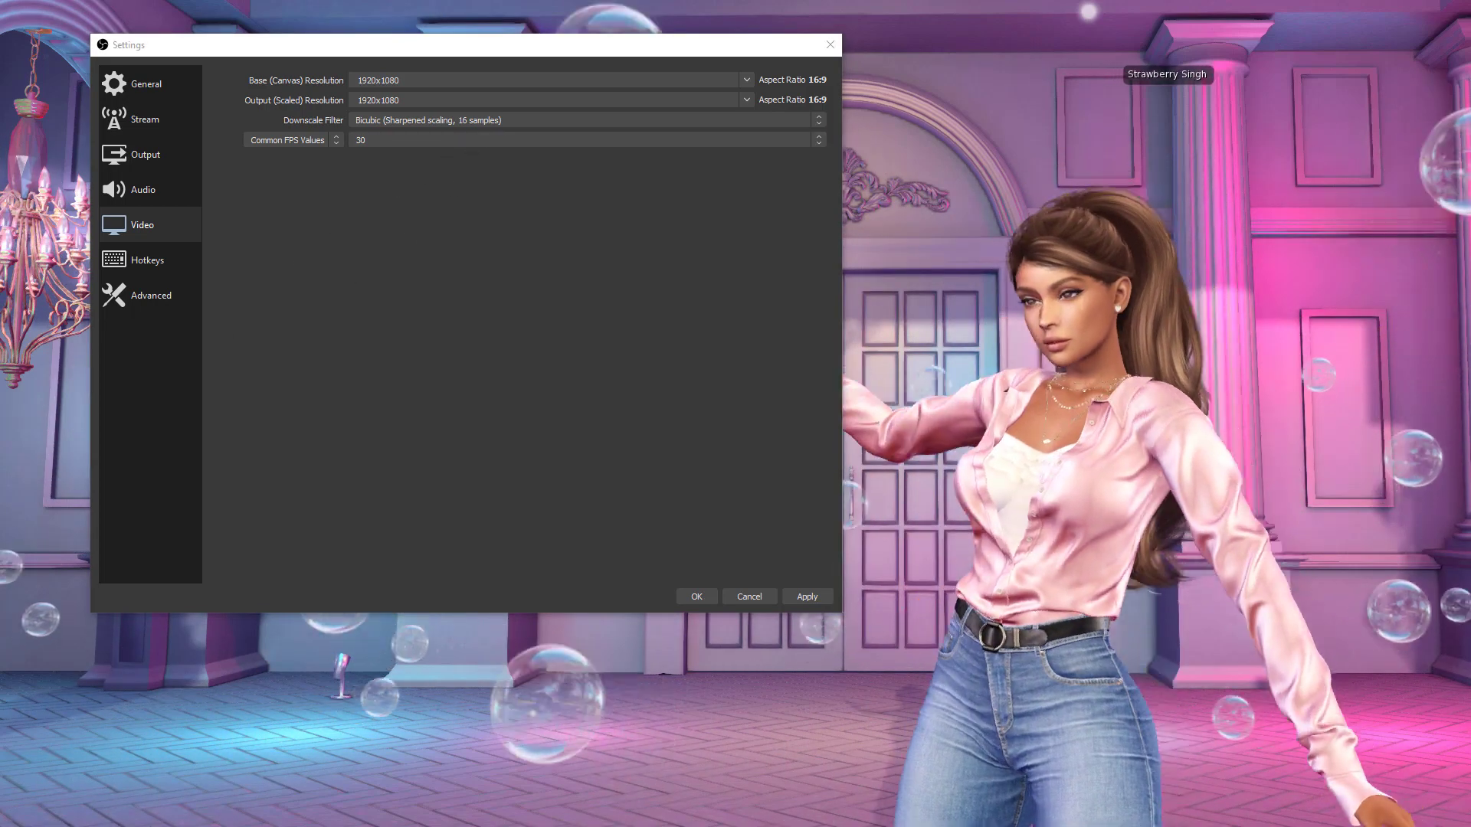
Step: Look through the hotkey settings for the available streaming, recording and scene actions
{"action": "left_click", "coordinate": [147, 261]}
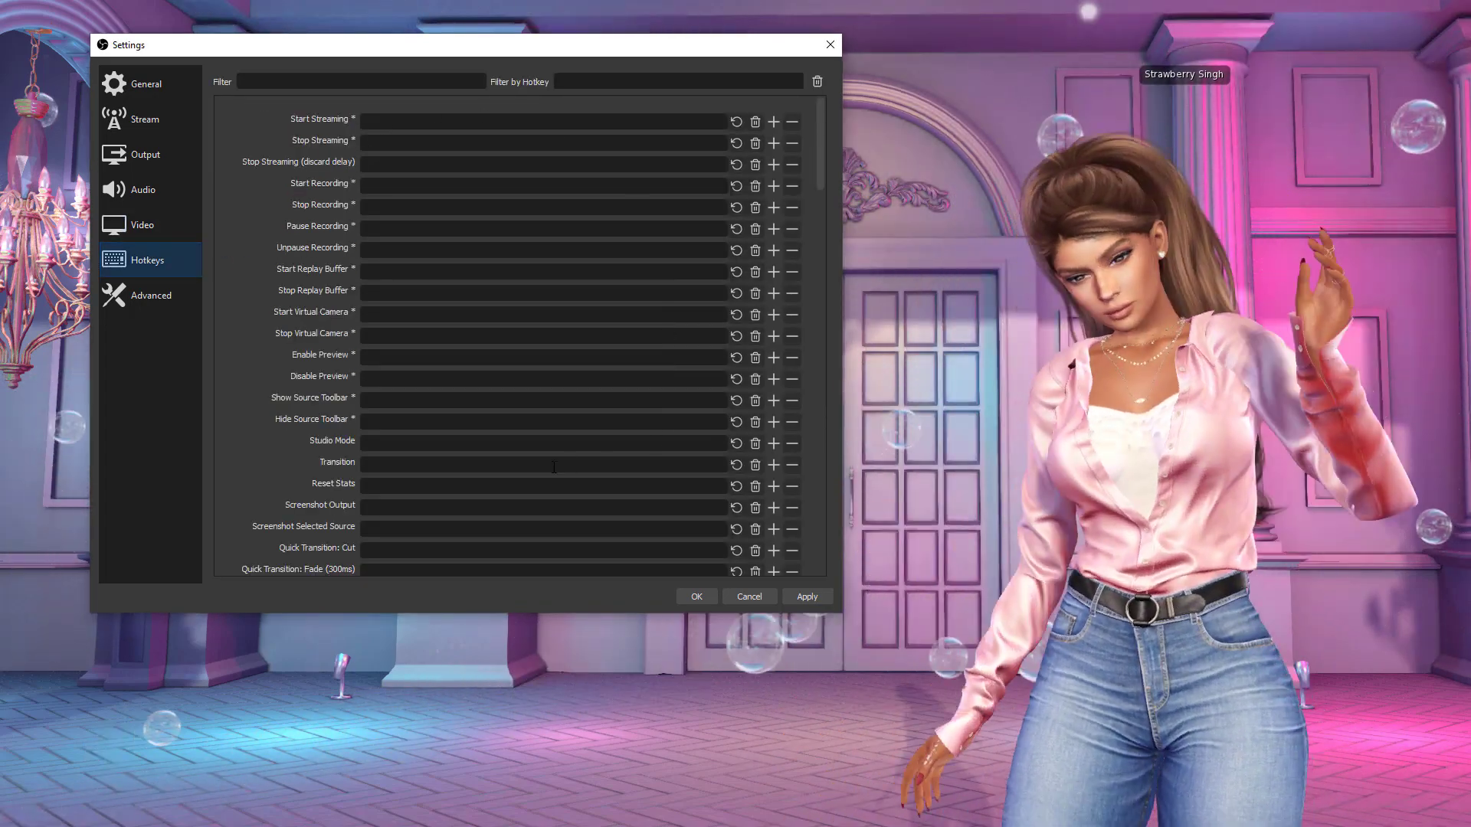
{"action": "scroll", "coordinate": [536, 462], "scroll_direction": "down", "scroll_amount": 3}
{"action": "scroll", "coordinate": [536, 462], "scroll_direction": "up", "scroll_amount": 3}
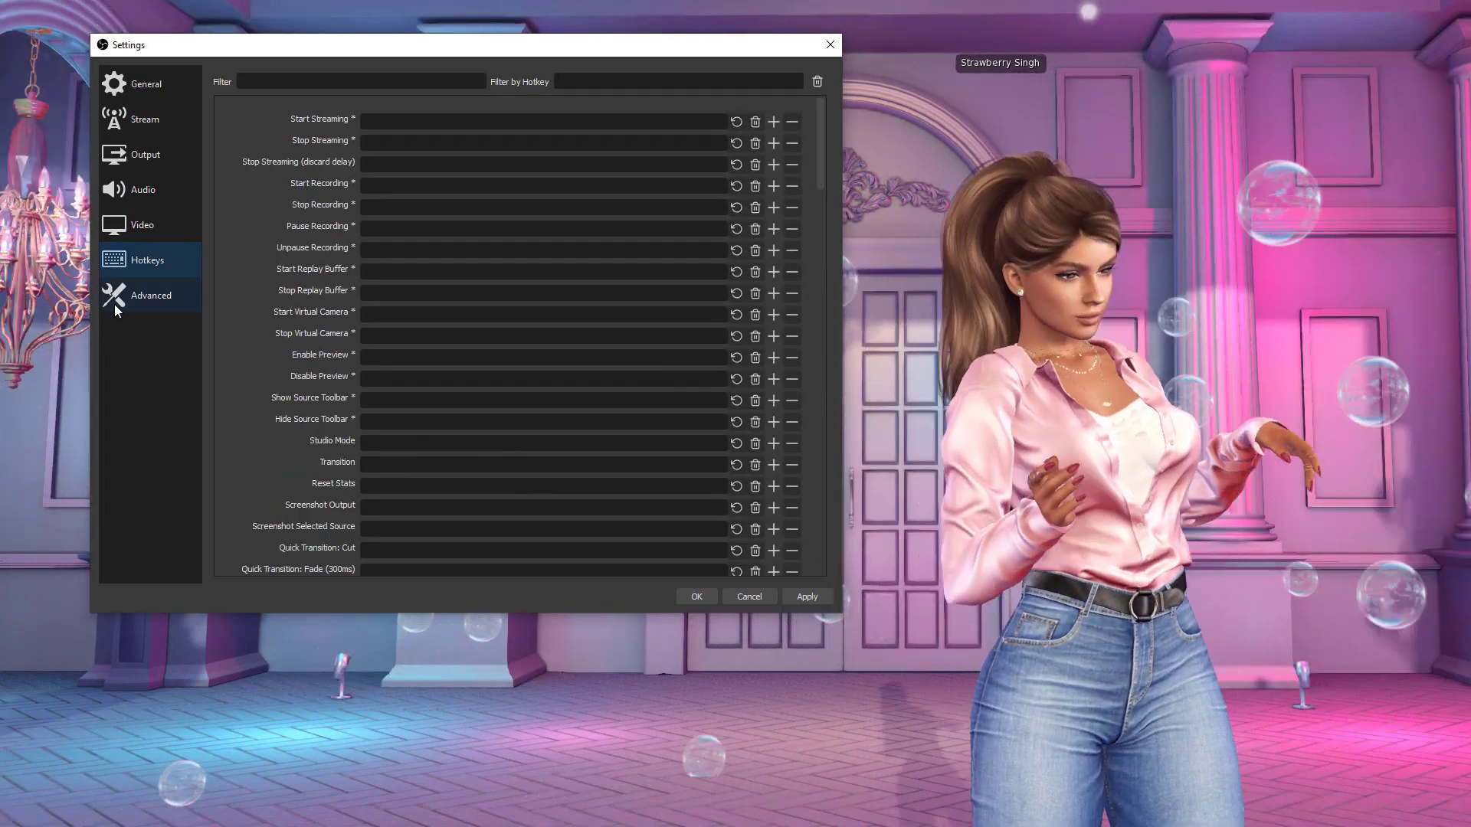
Step: Check the process priority choices in the advanced settings, keeping Normal
{"action": "left_click", "coordinate": [115, 304]}
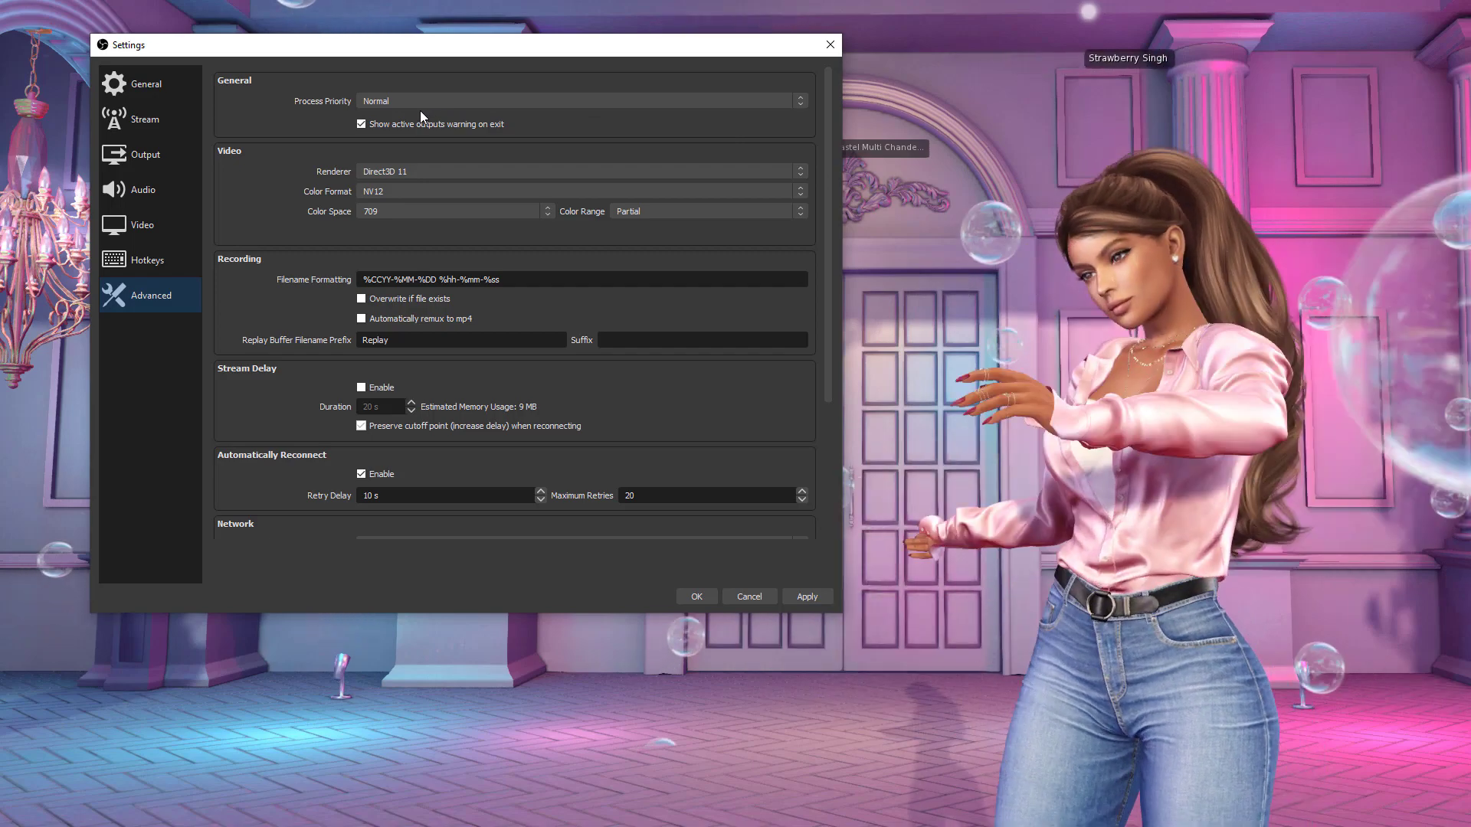
{"action": "left_click", "coordinate": [414, 102]}
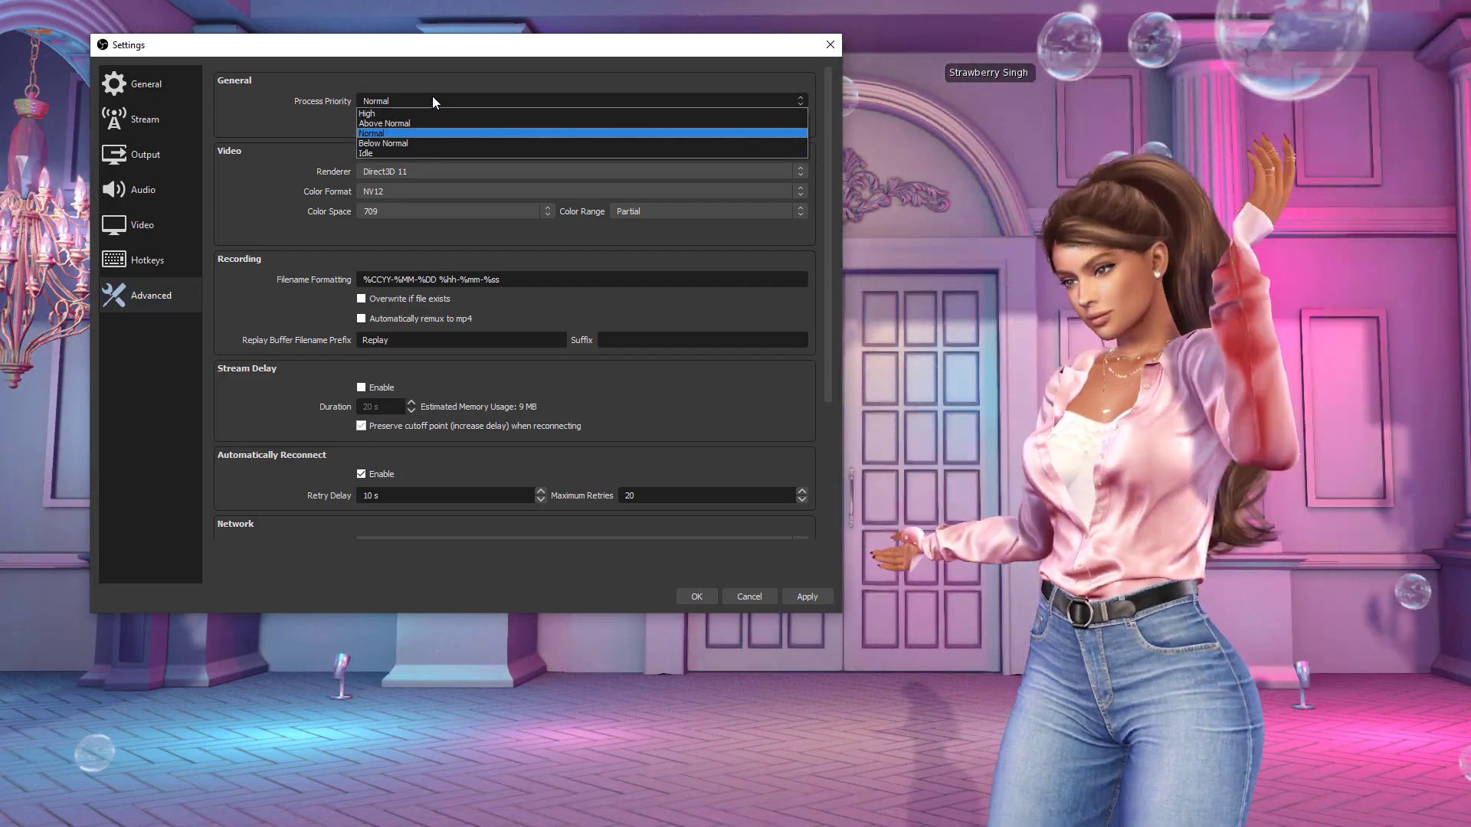
{"action": "left_click", "coordinate": [433, 100]}
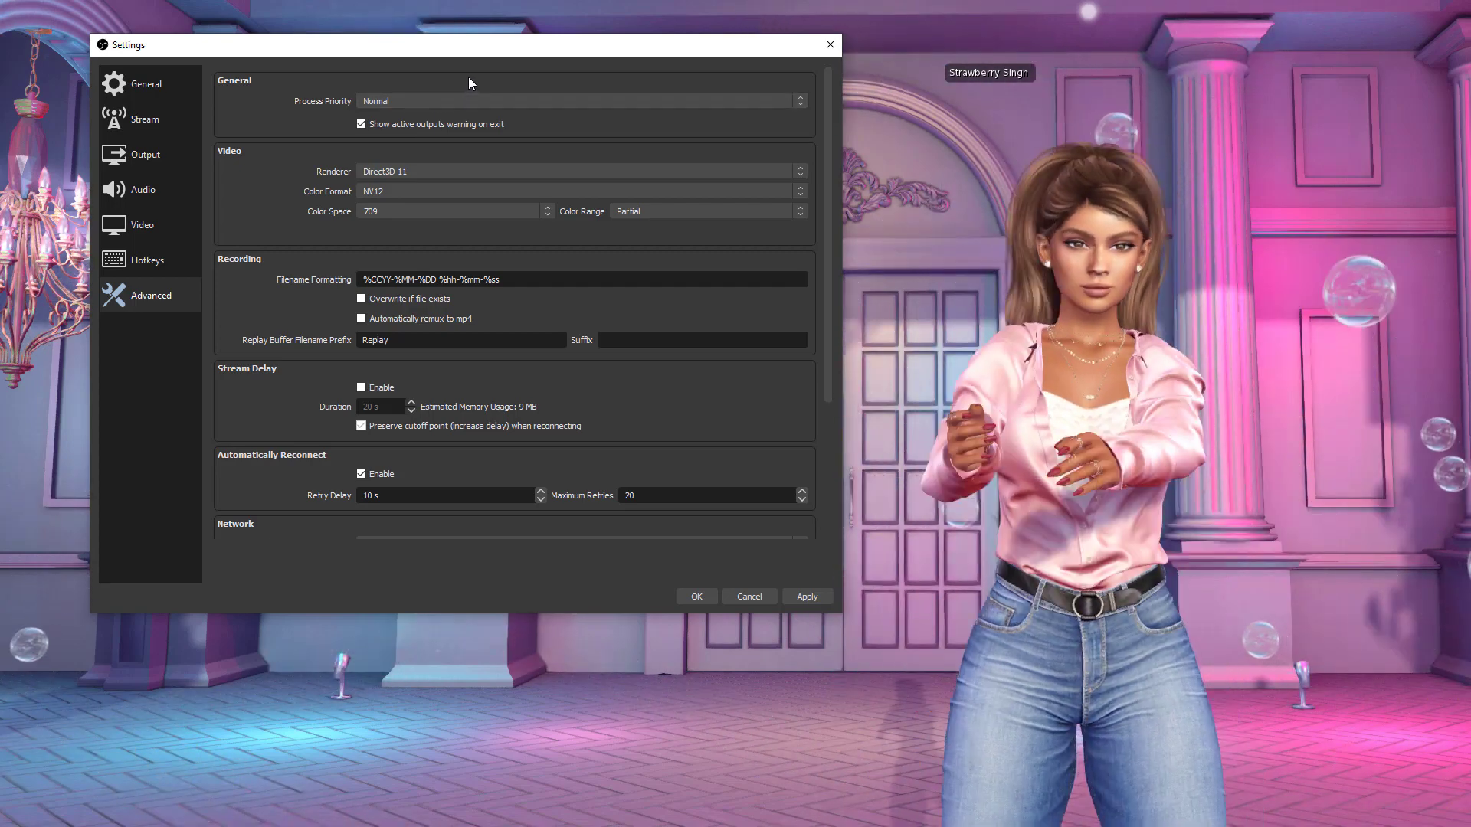
{"action": "left_click", "coordinate": [439, 101]}
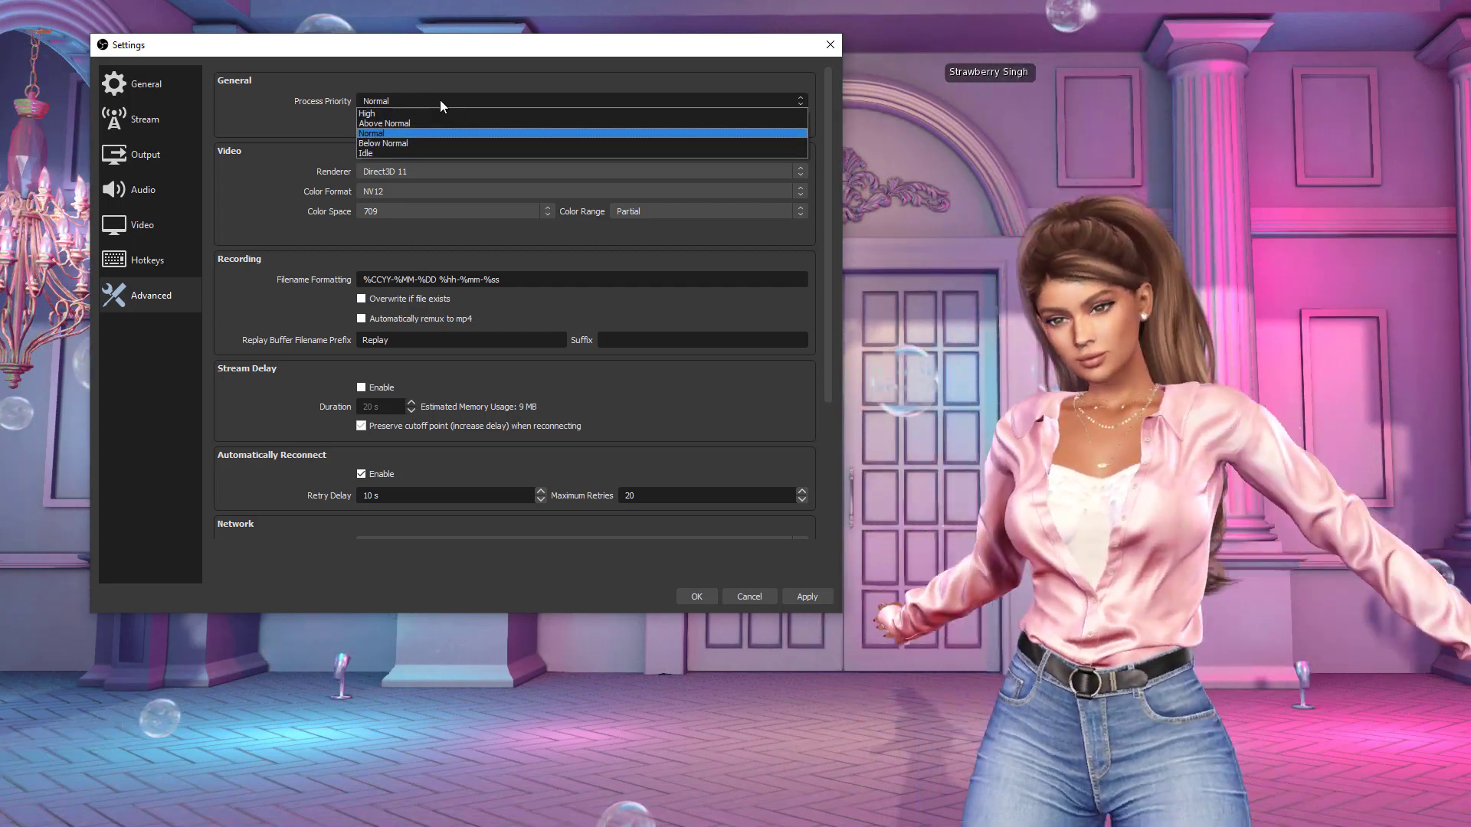
{"action": "left_click", "coordinate": [440, 100]}
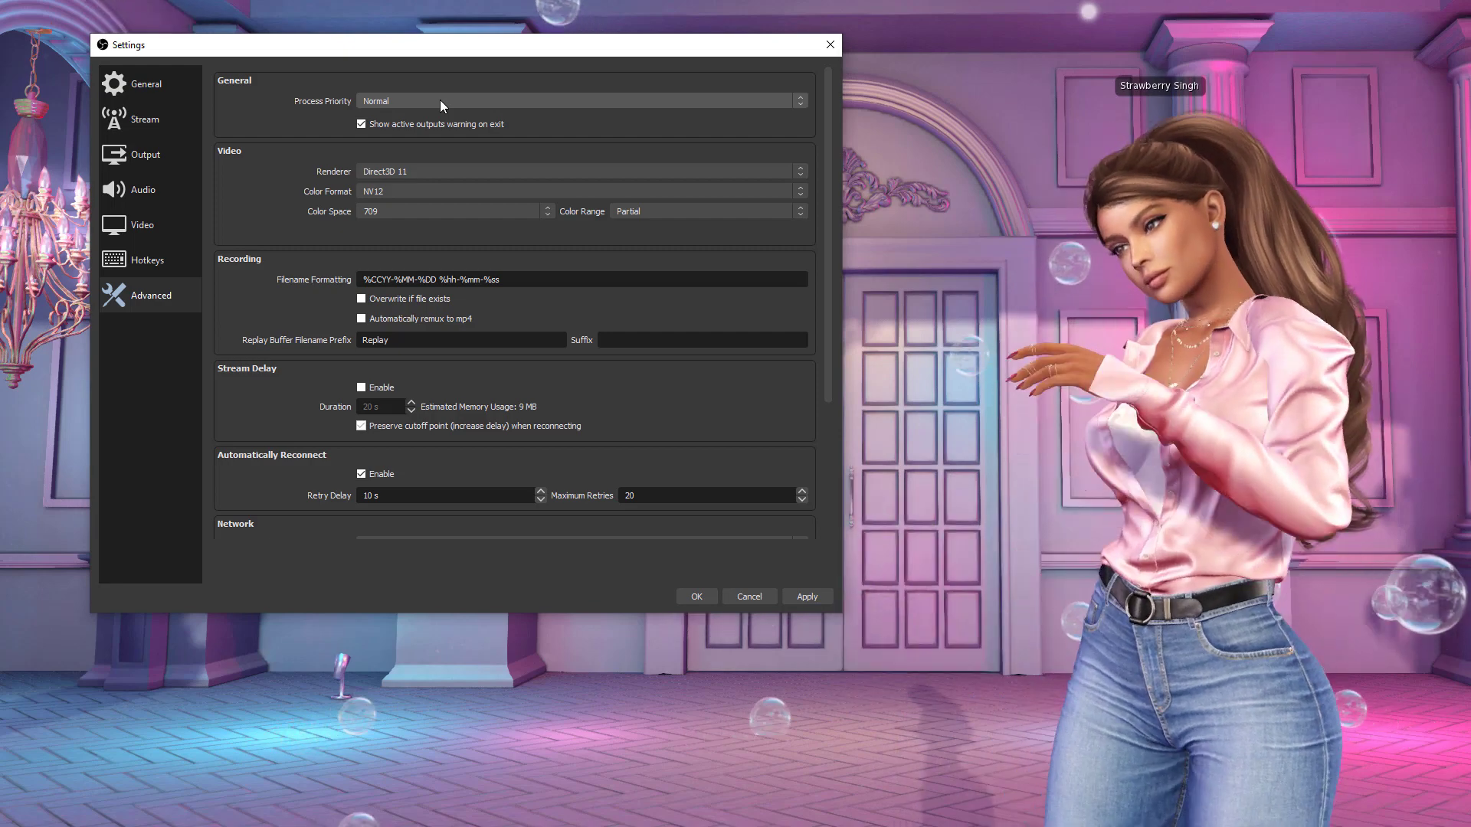
{"action": "left_click", "coordinate": [439, 101]}
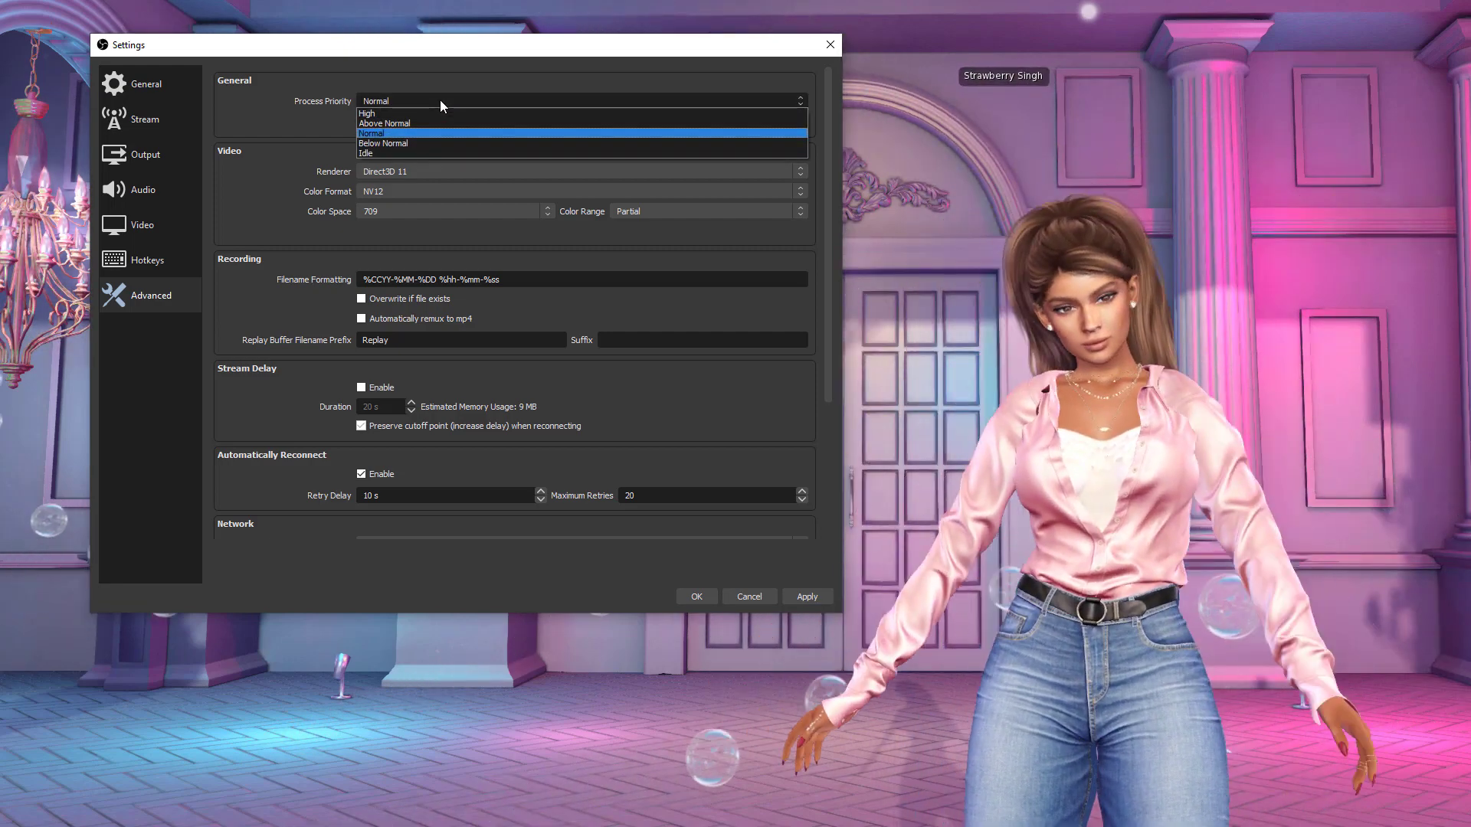
{"action": "left_click", "coordinate": [440, 101]}
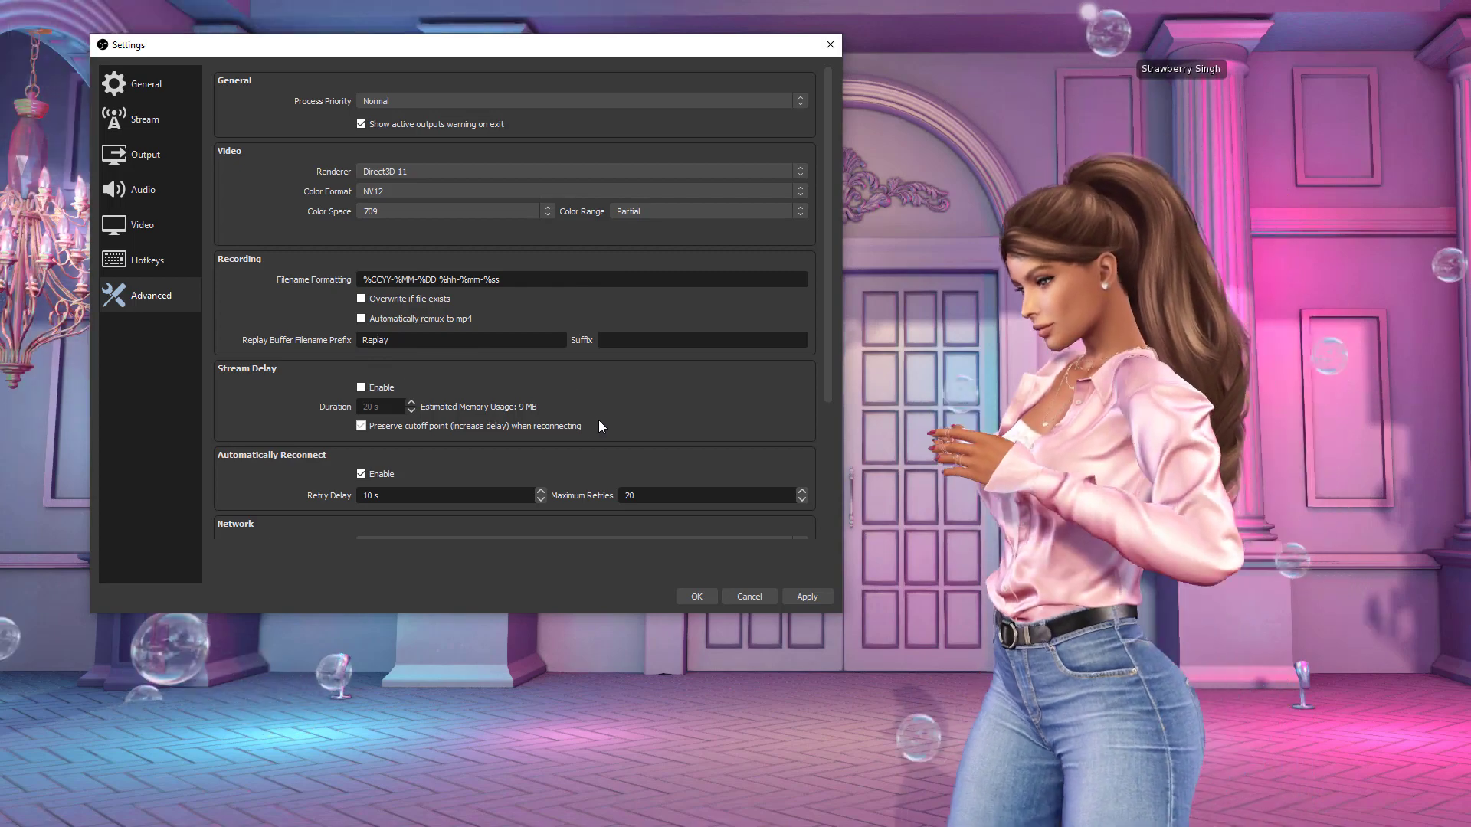
Step: Review the remaining advanced settings, including stream delay, reconnect and network options, and close the settings without saving
{"action": "scroll", "coordinate": [756, 433], "scroll_direction": "down", "scroll_amount": 5}
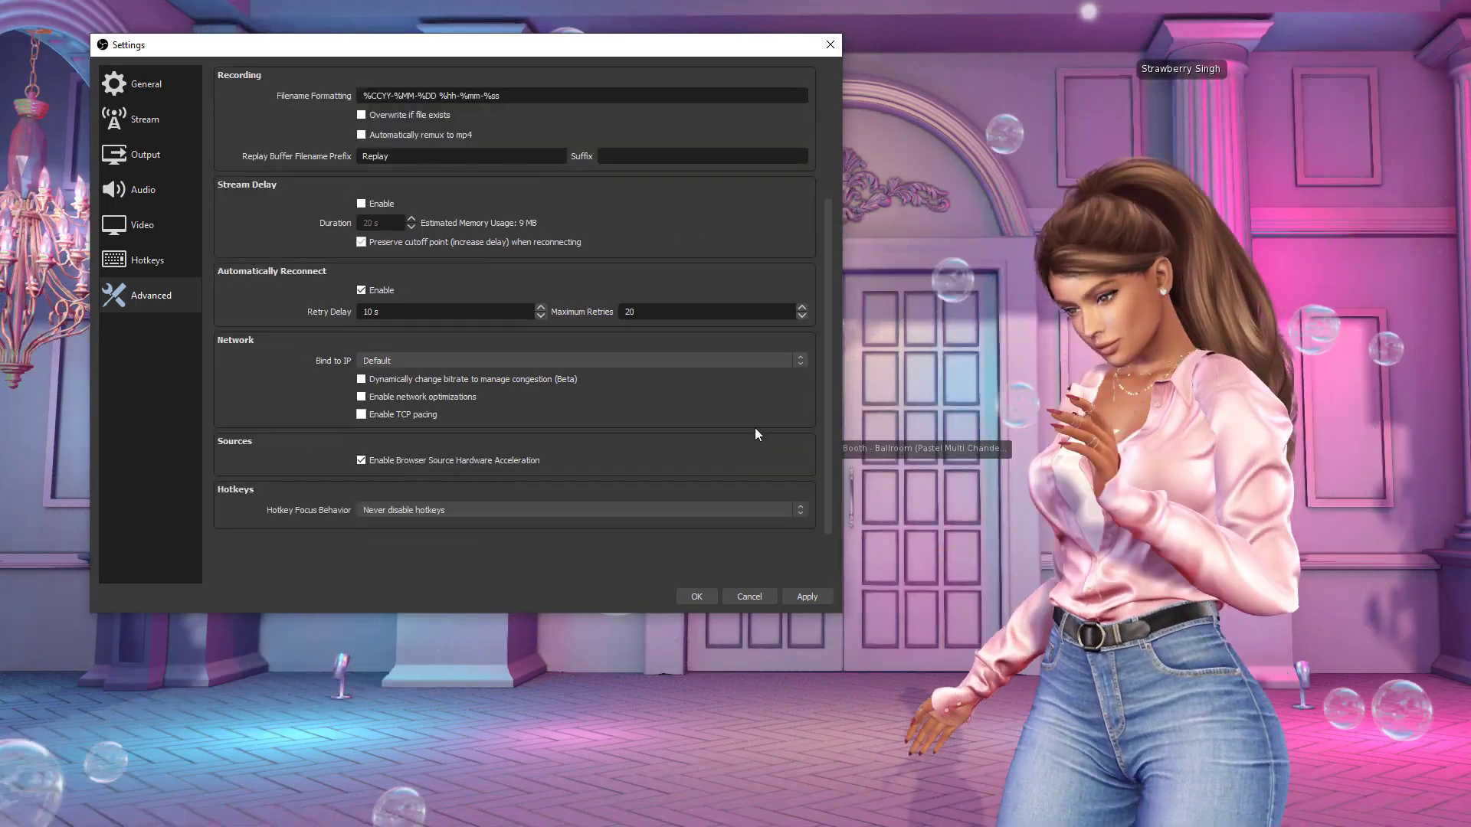
{"action": "scroll", "coordinate": [756, 434], "scroll_direction": "up", "scroll_amount": 5}
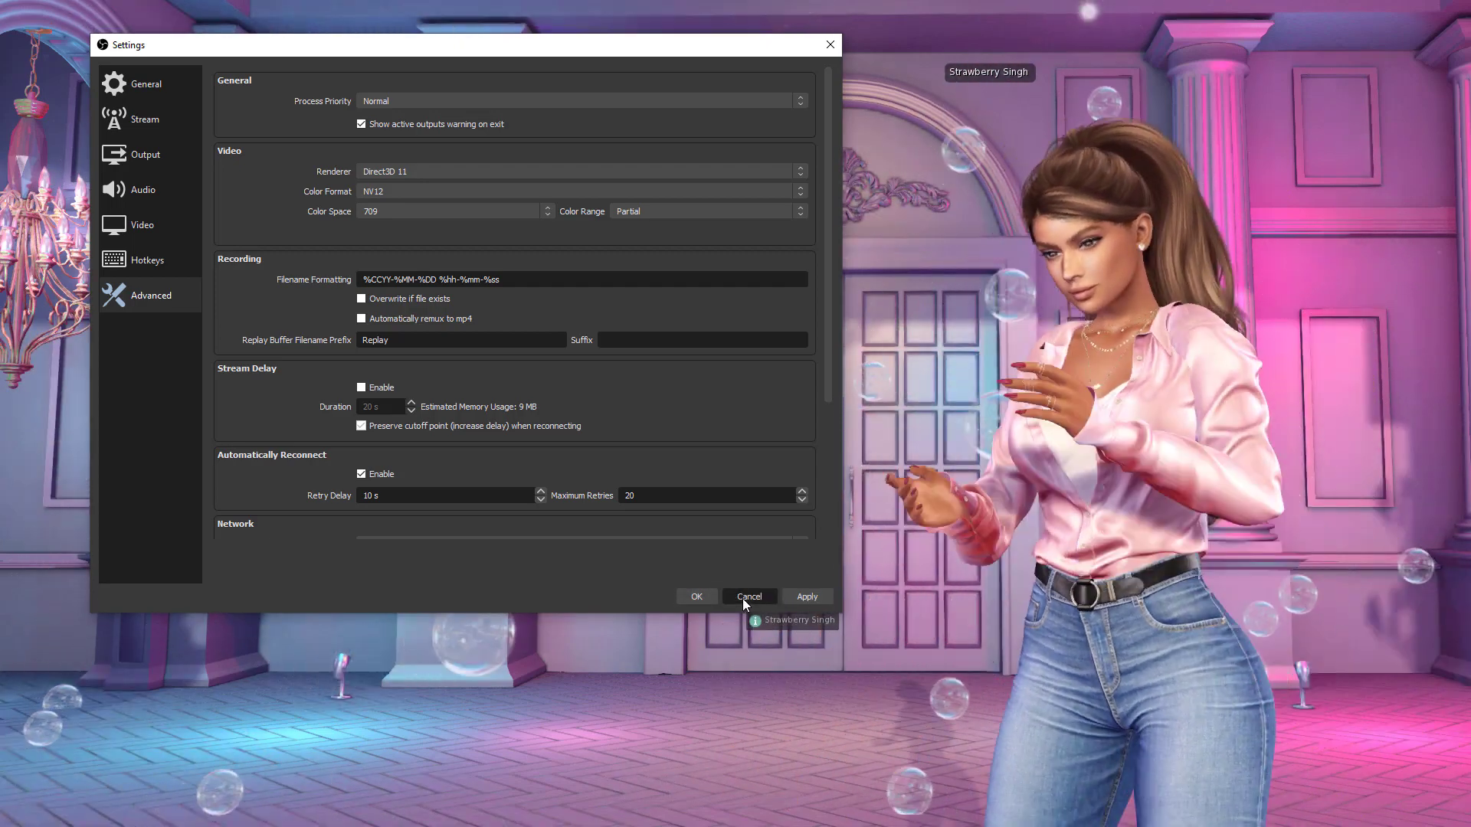
{"action": "left_click", "coordinate": [743, 597]}
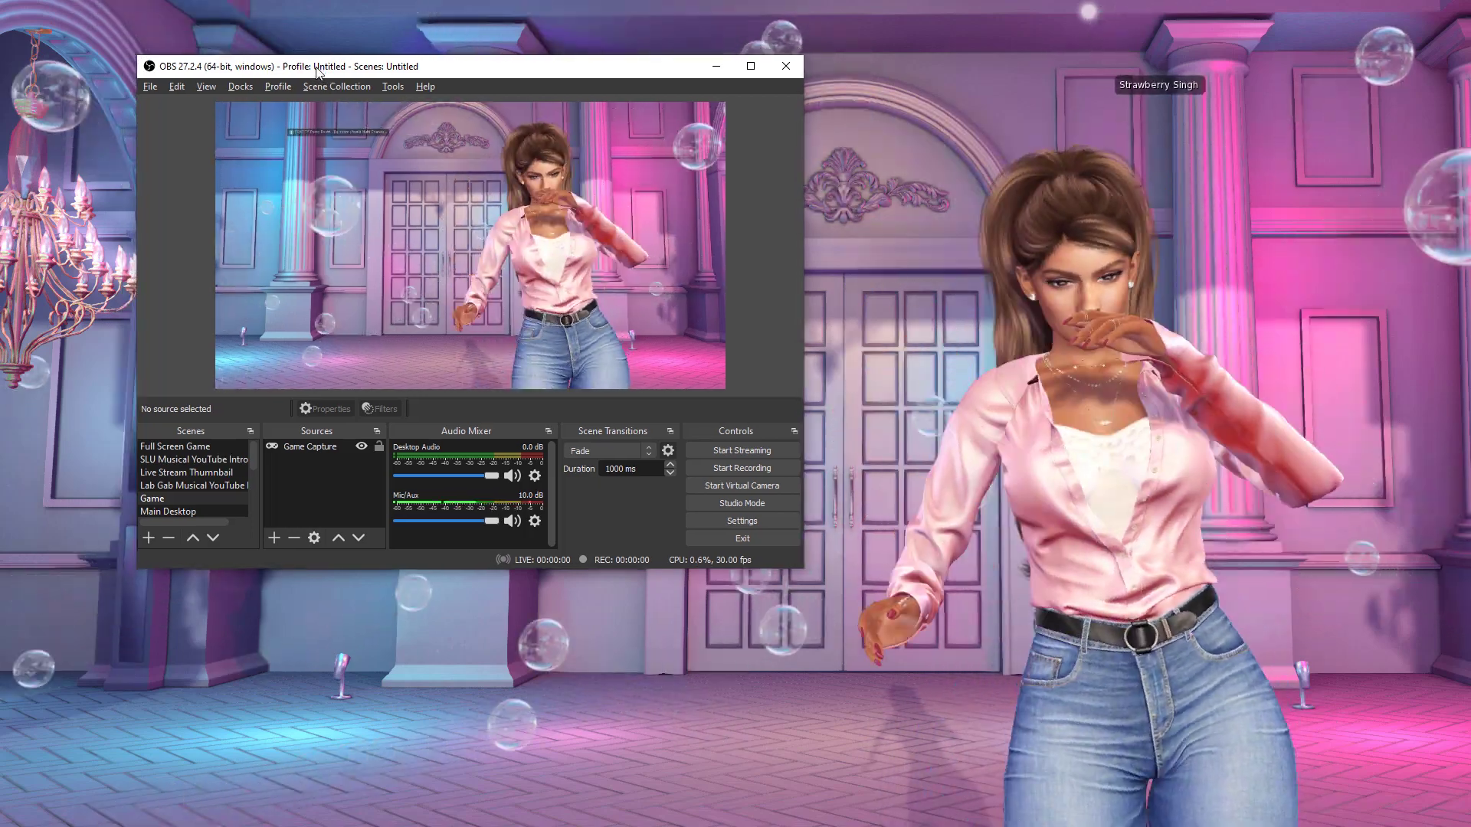
Step: Add a new scene named "Test Scene"
{"action": "mouse_move", "coordinate": [297, 72]}
{"action": "left_mouse_down"}
{"action": "mouse_move", "coordinate": [247, 42]}
{"action": "mouse_move", "coordinate": [282, 53]}
{"action": "left_mouse_up"}
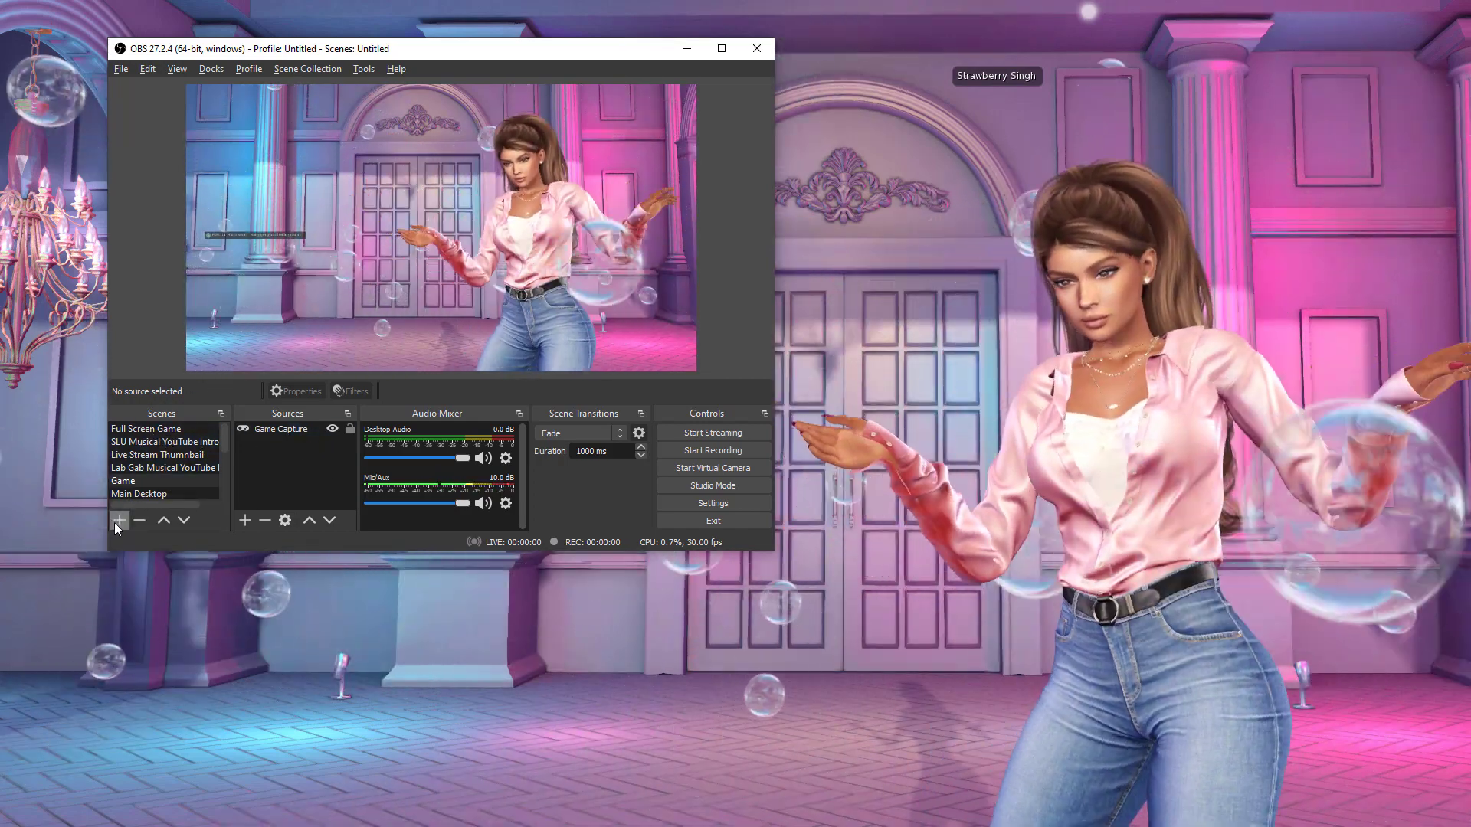
{"action": "left_click", "coordinate": [118, 521]}
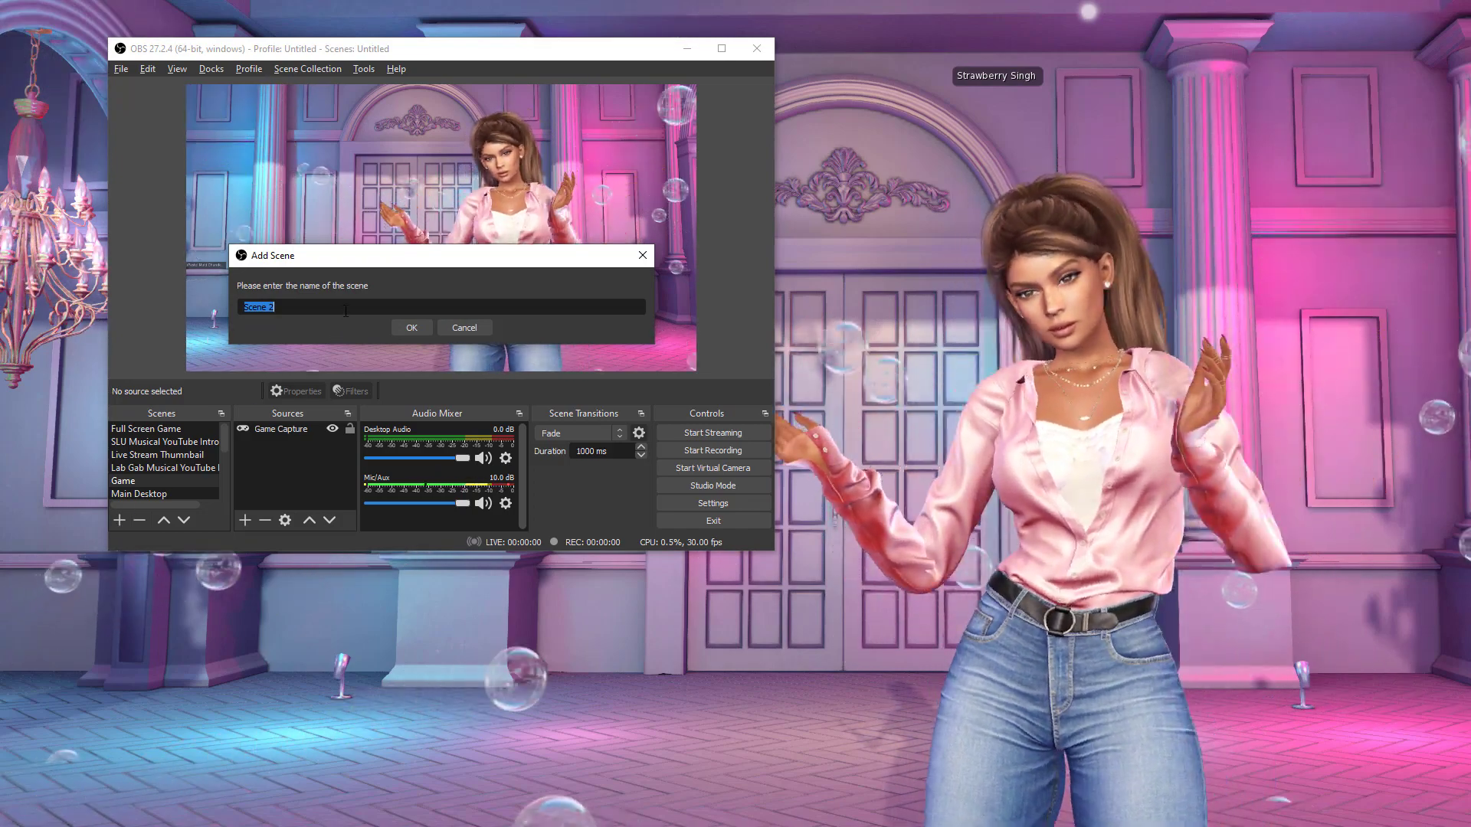
{"action": "type", "text": "Test Scene"}
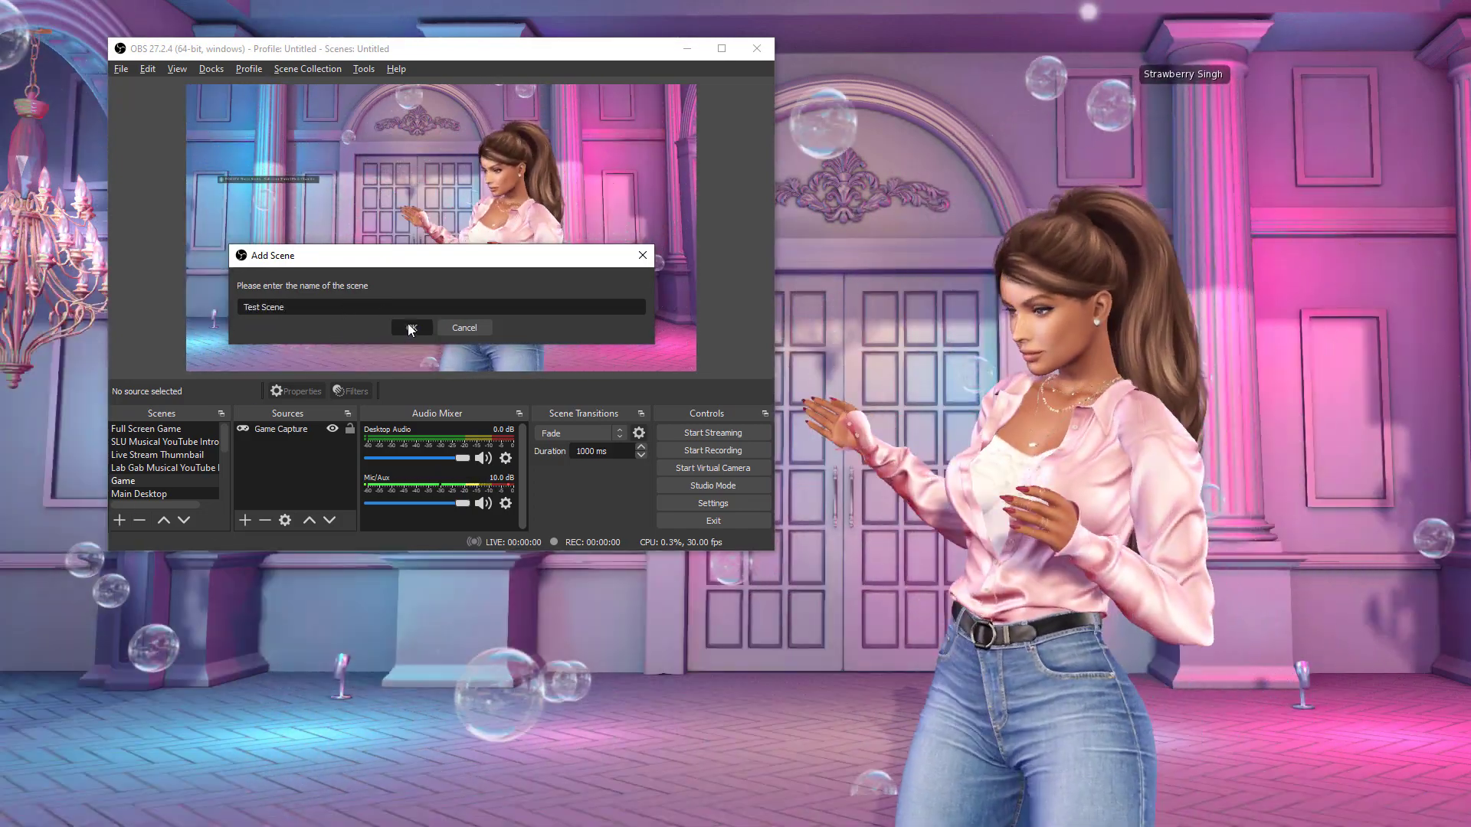
{"action": "left_click", "coordinate": [411, 328]}
Step: Switch through the existing scenes, including Live Stream Thumnbail and Full Screen Game, to preview their sources
{"action": "left_click", "coordinate": [145, 481]}
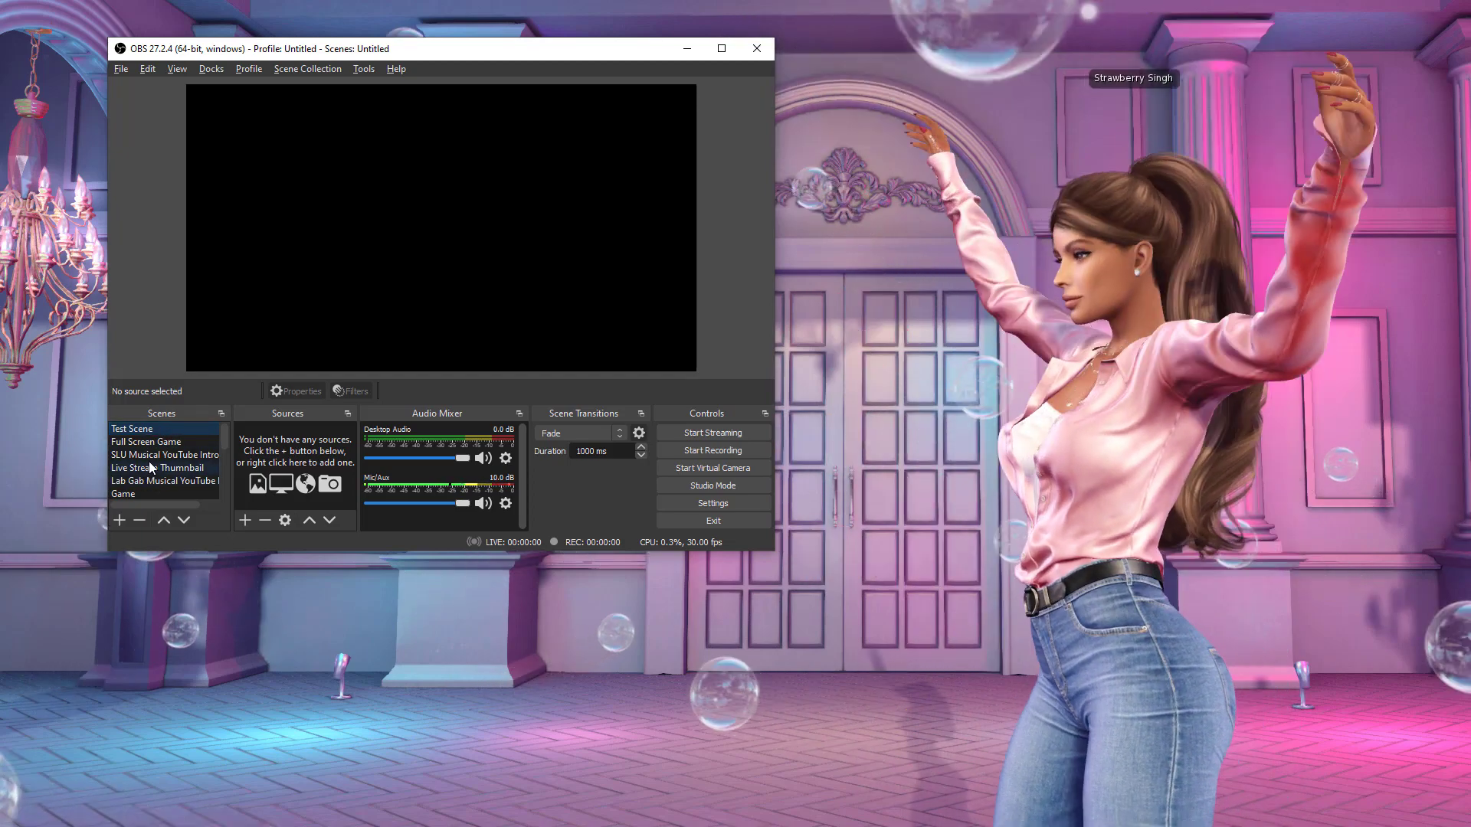
{"action": "left_click", "coordinate": [164, 454]}
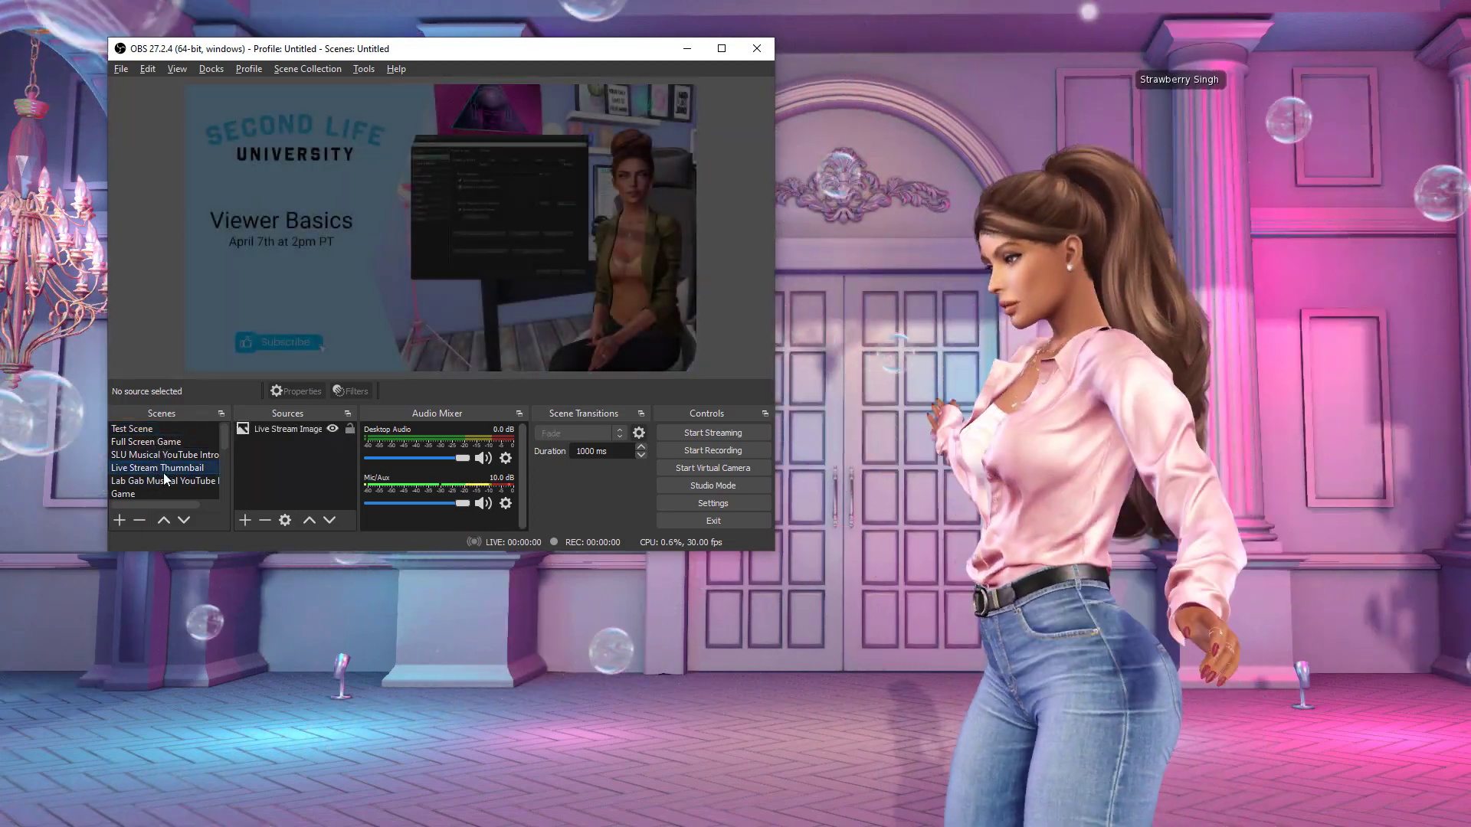
{"action": "left_click", "coordinate": [158, 482]}
{"action": "left_click", "coordinate": [157, 468]}
{"action": "left_click", "coordinate": [157, 442]}
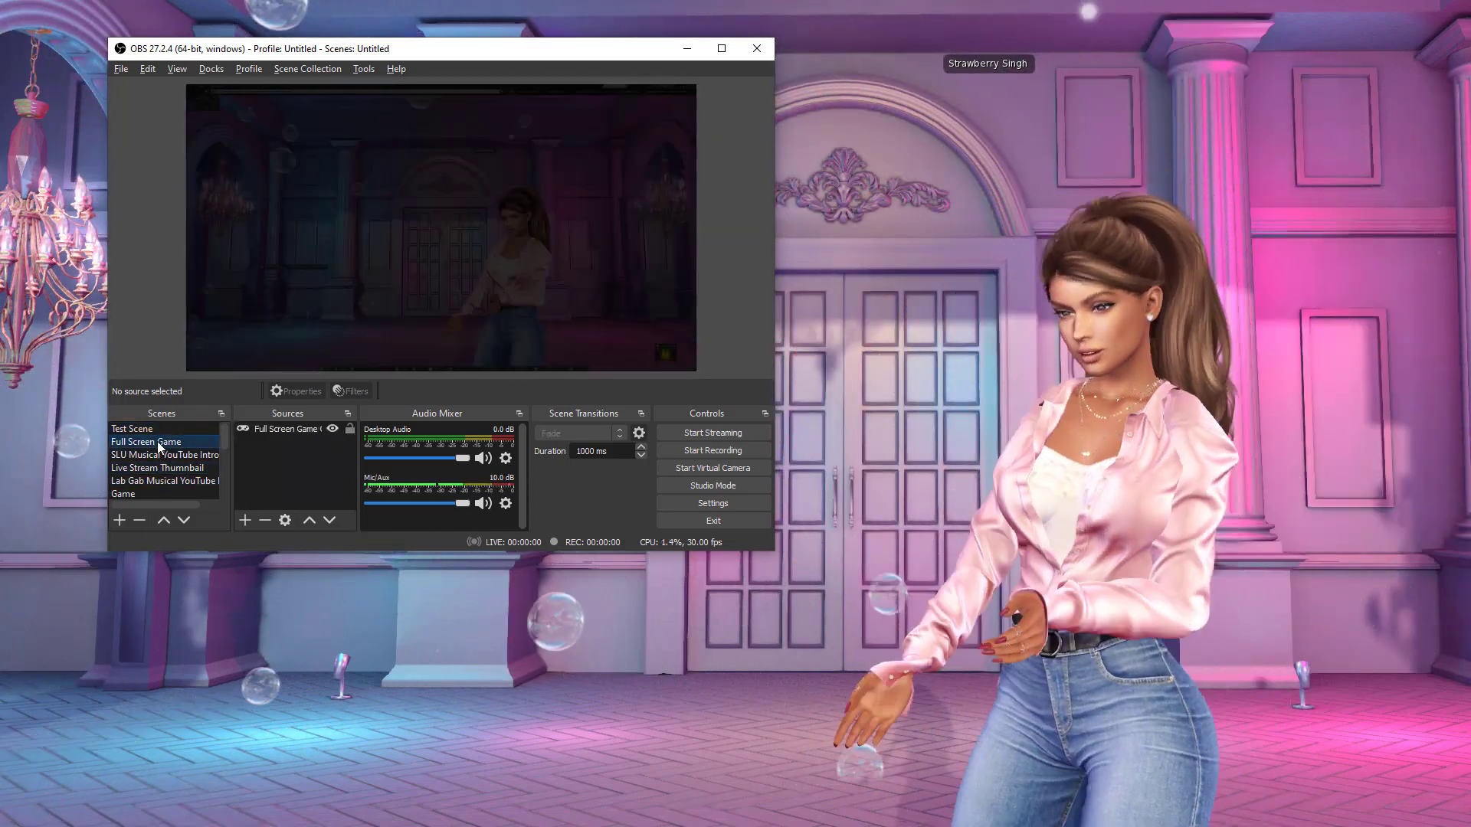
Step: Add a new Game Capture source named "Test Game Capture" to the Test Scene
{"action": "left_click", "coordinate": [151, 431]}
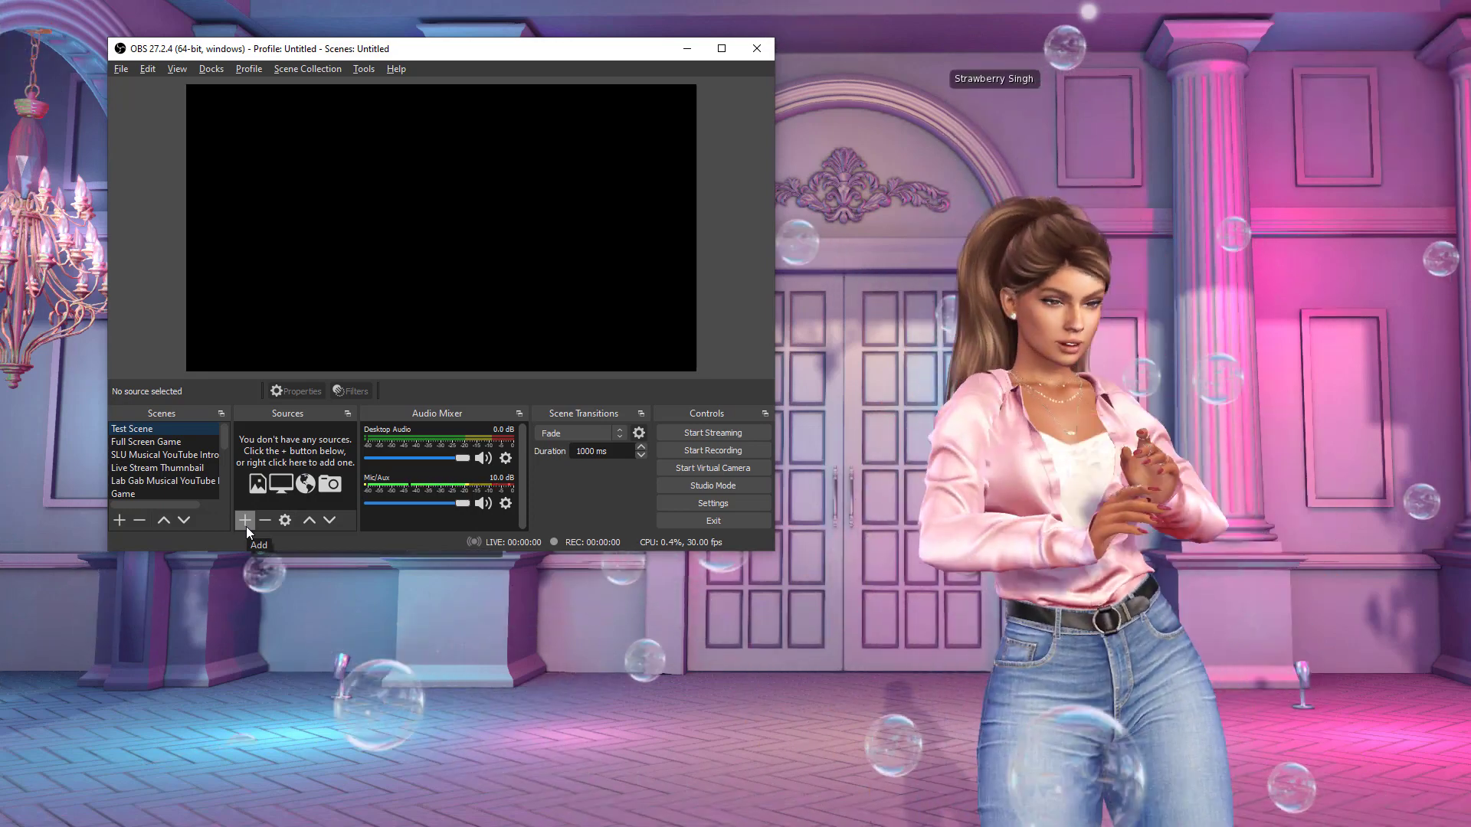
{"action": "left_click", "coordinate": [245, 520]}
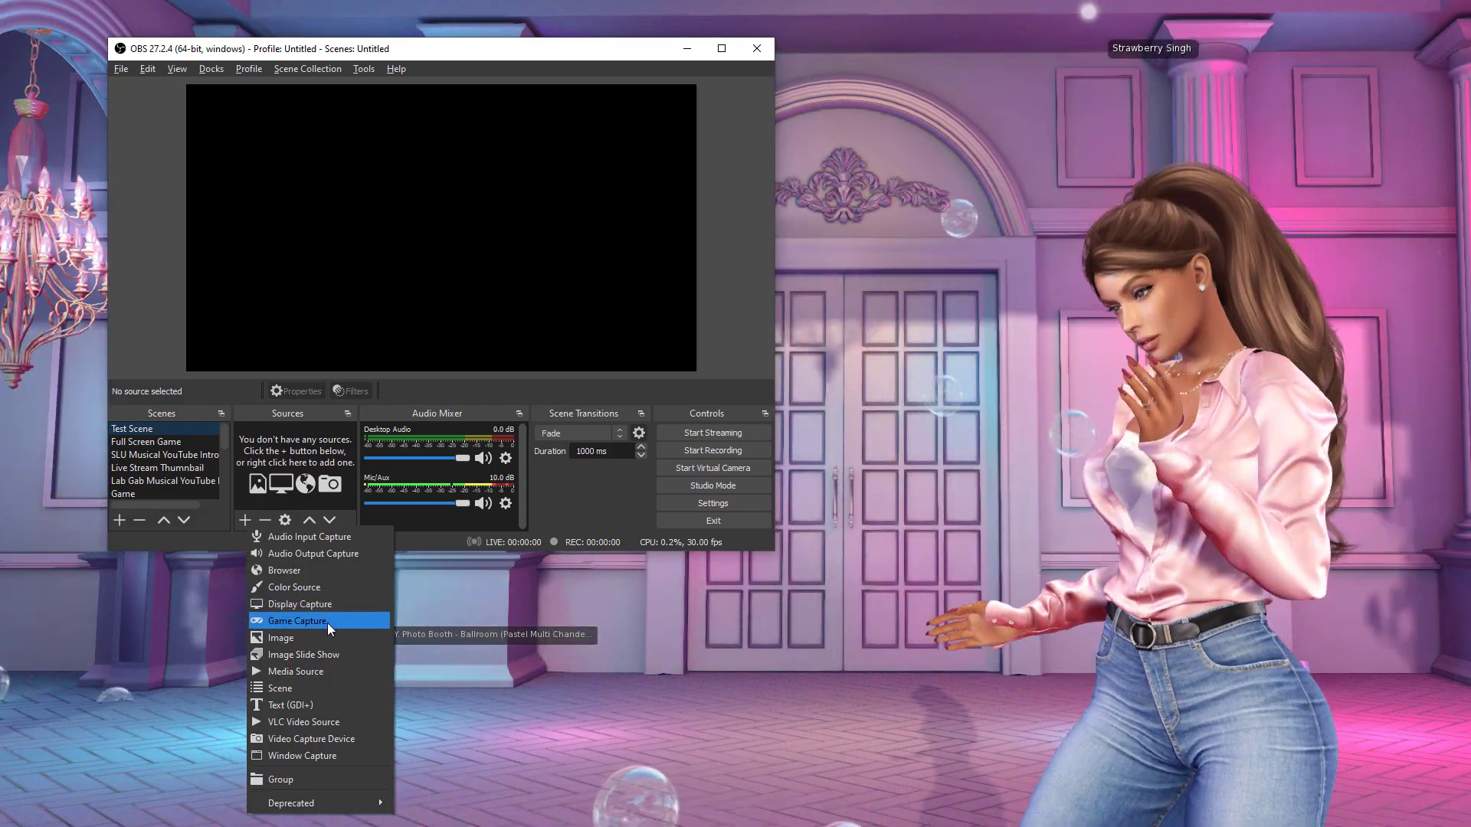
{"action": "left_click", "coordinate": [328, 622]}
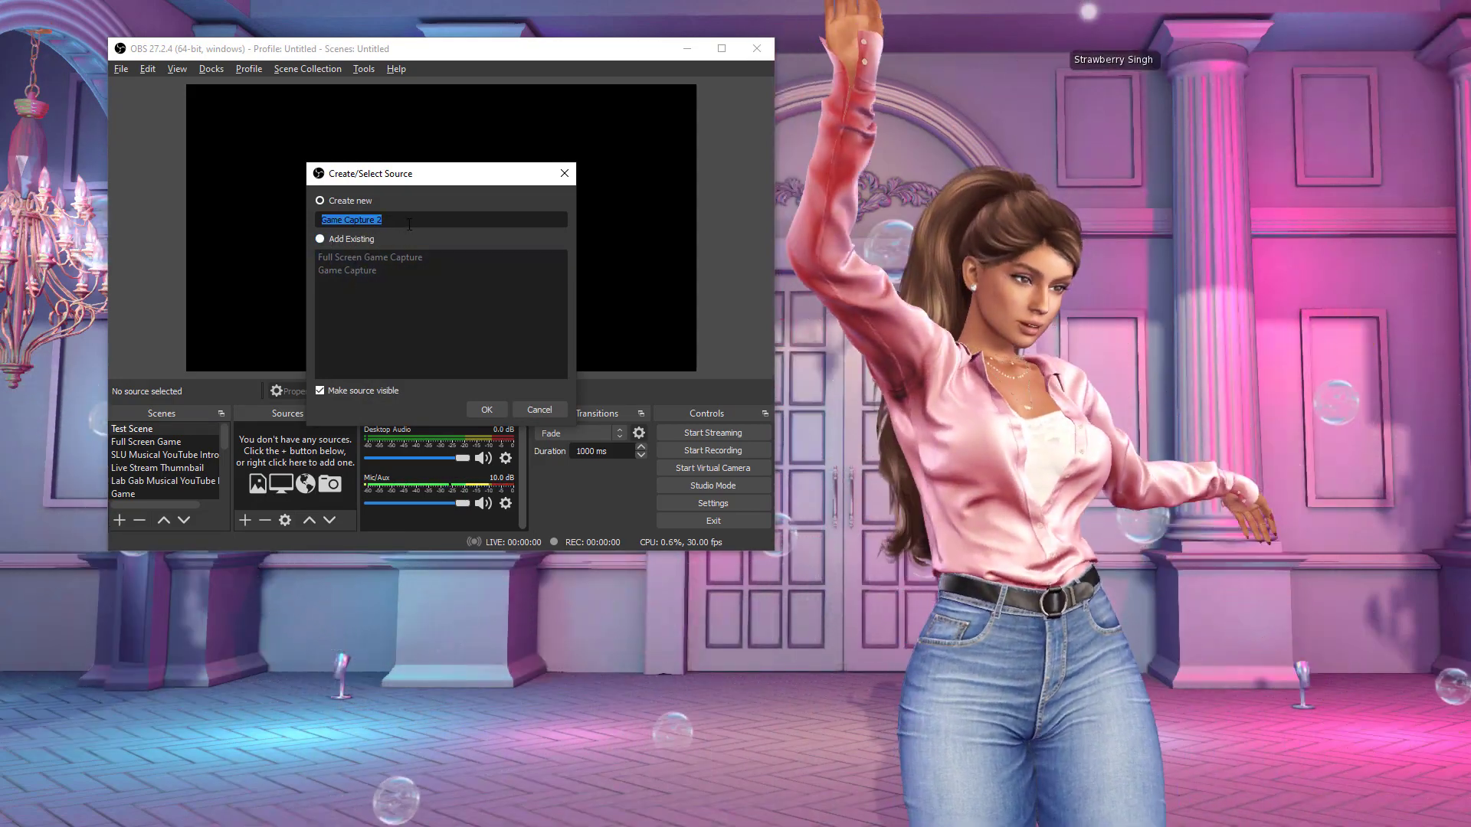
{"action": "left_click", "coordinate": [409, 224]}
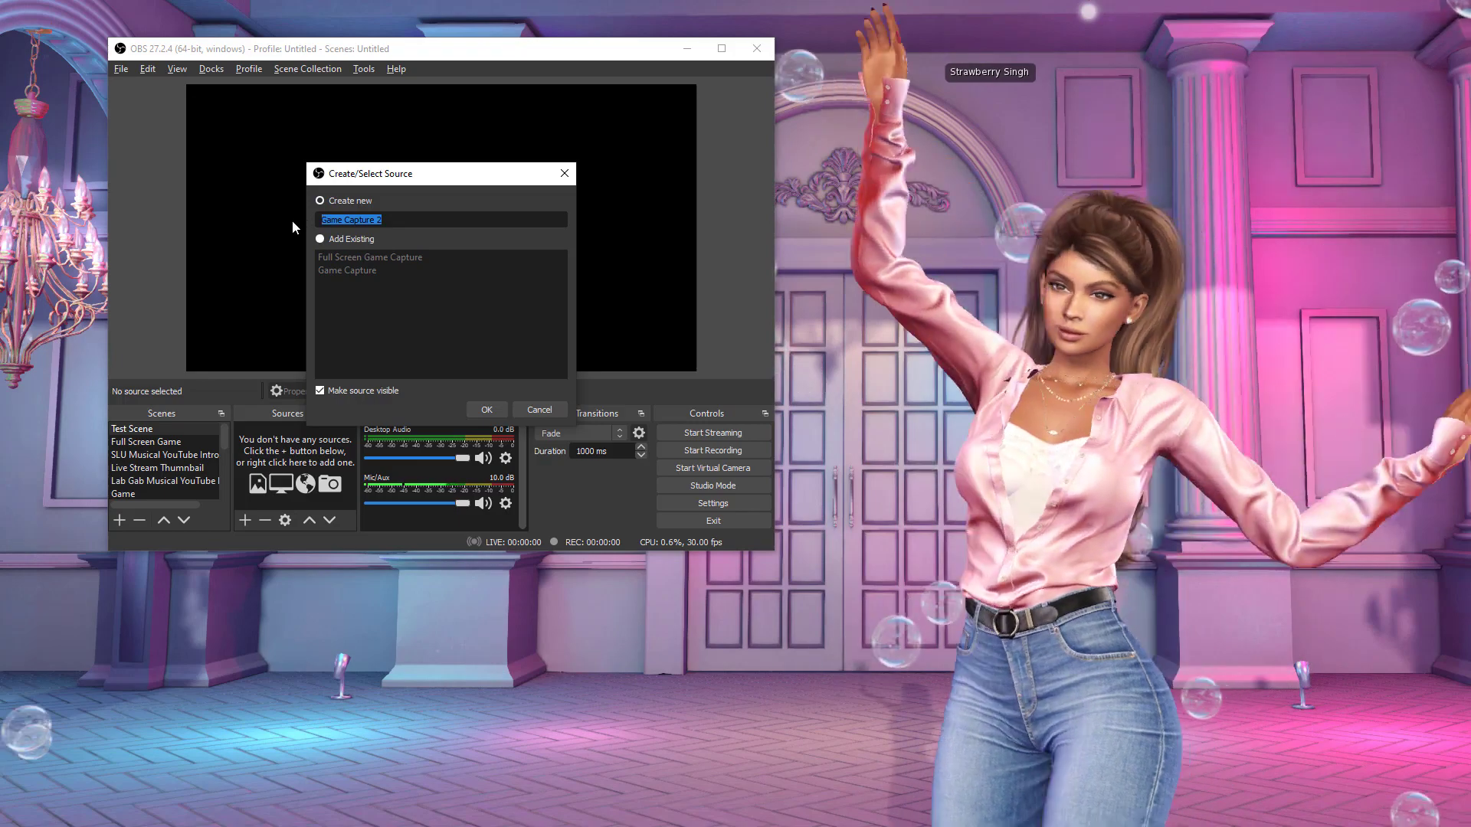
{"action": "type", "text": "Test Game Capt"}
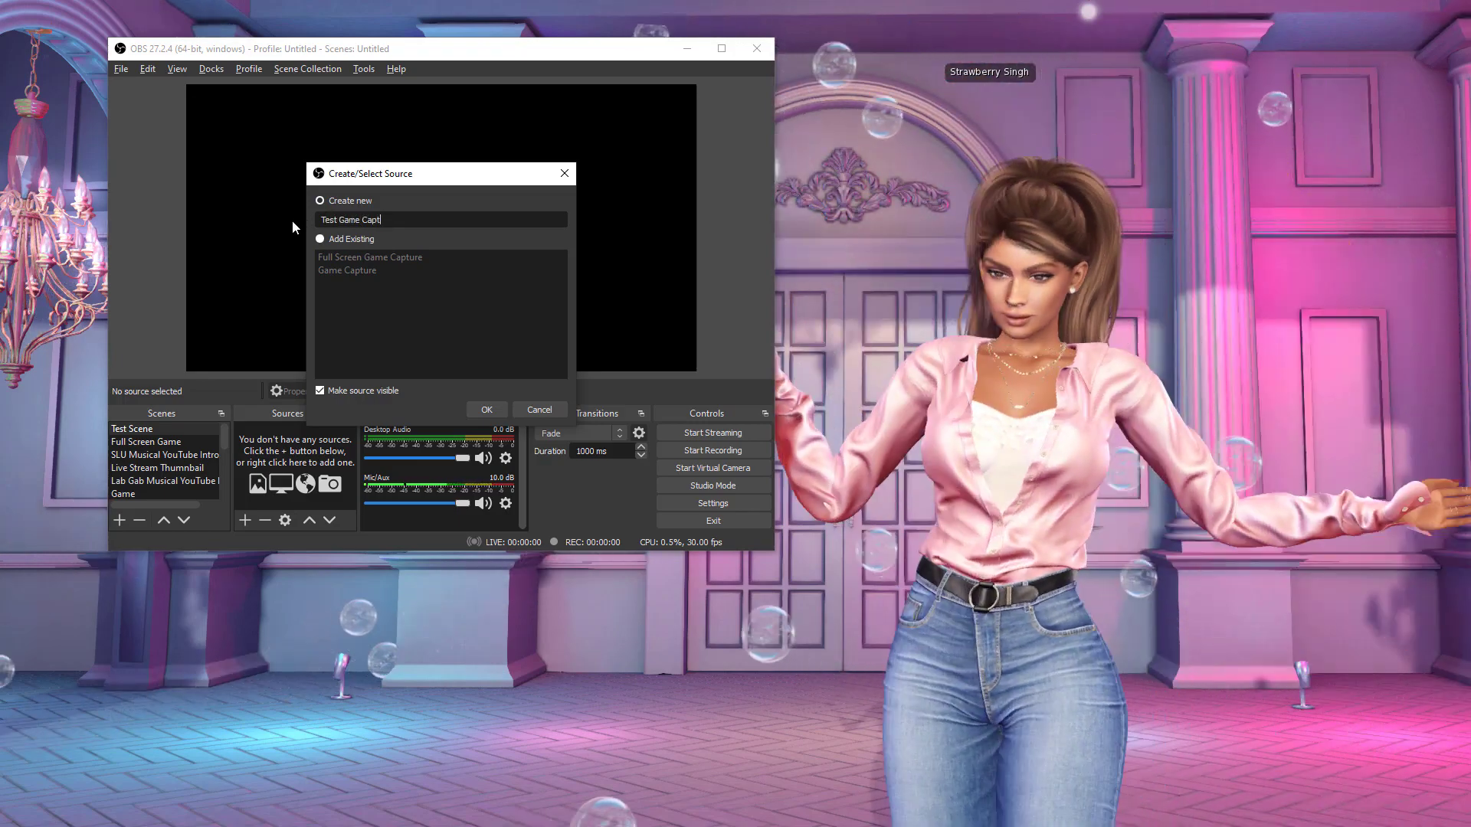
{"action": "type", "text": "ure"}
{"action": "left_click", "coordinate": [487, 410]}
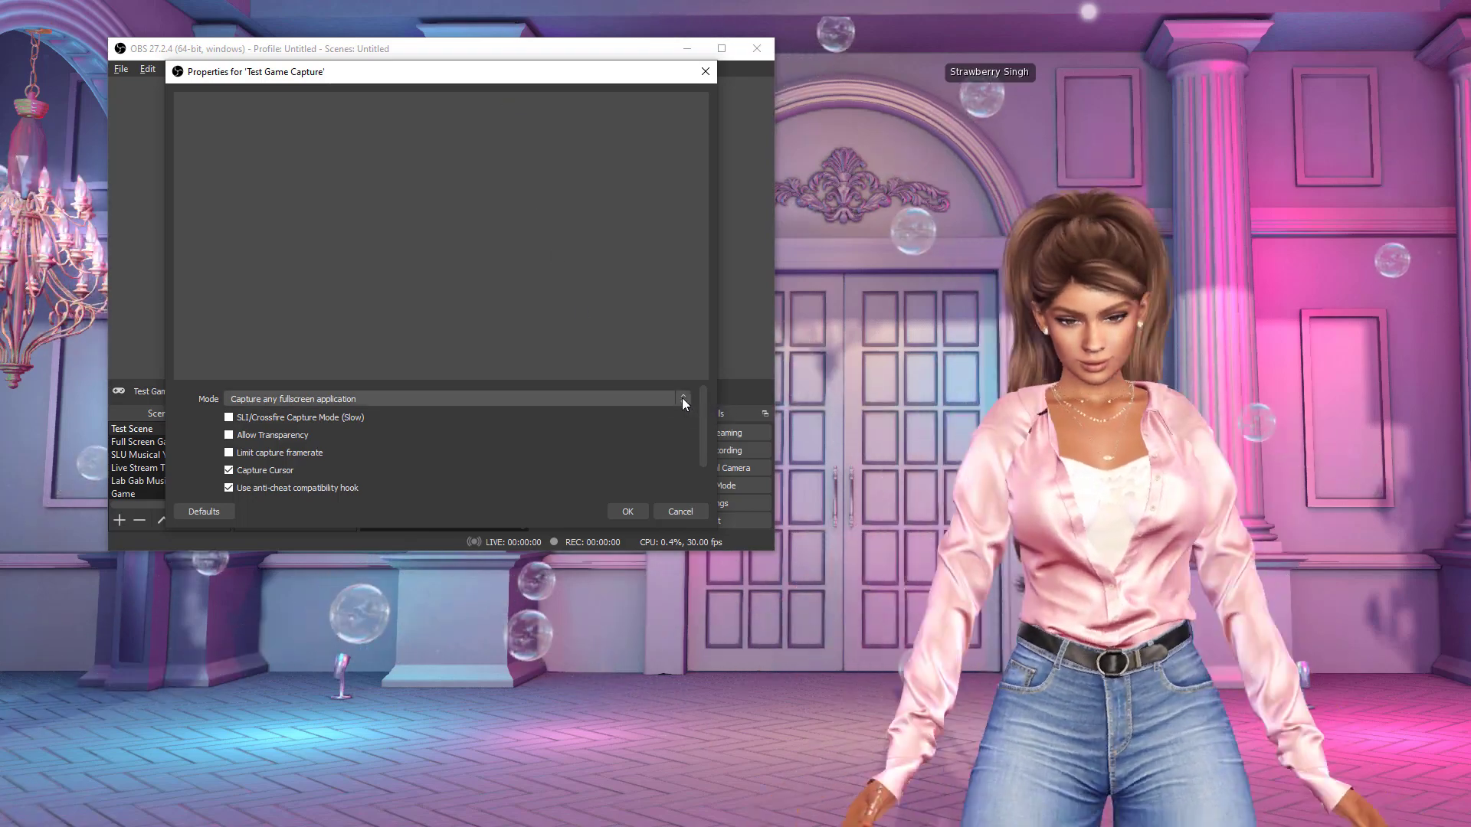
Step: Set the game capture's mode to Capture specific window and its window to [SecondLifeViewer.exe]: Second Life
{"action": "left_click", "coordinate": [683, 399]}
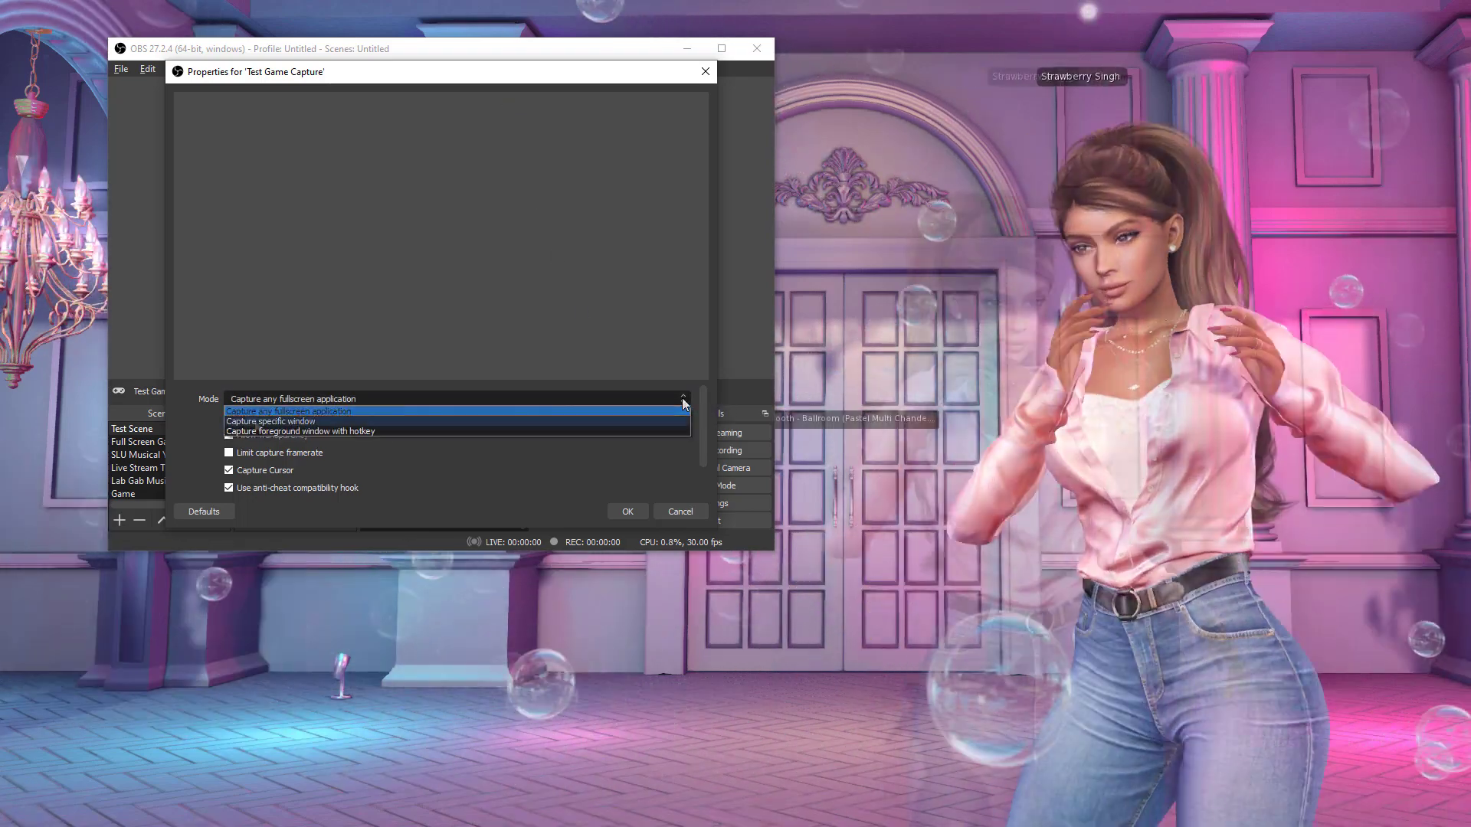
{"action": "left_click", "coordinate": [306, 422]}
{"action": "left_click", "coordinate": [306, 399]}
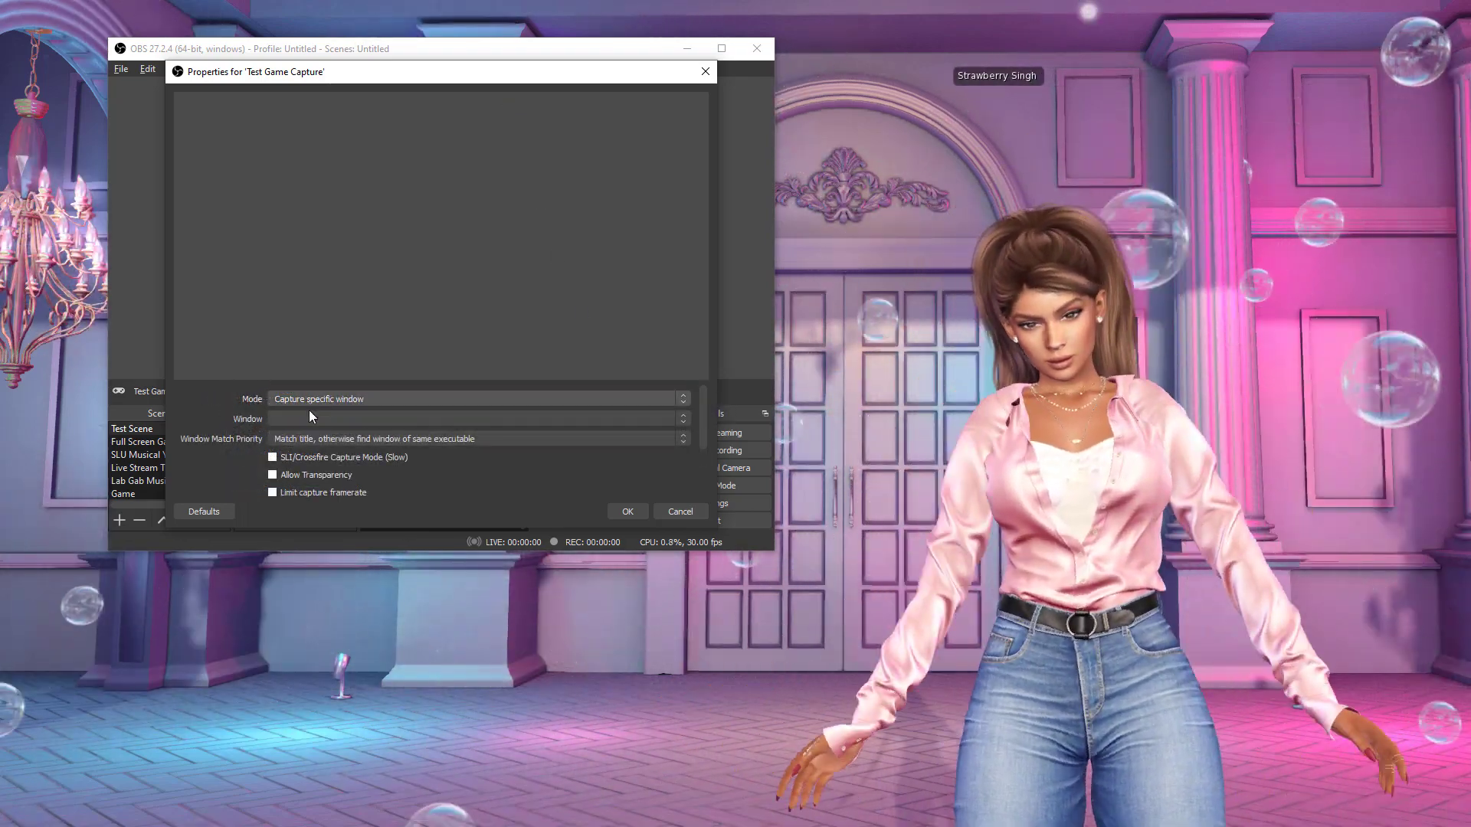
{"action": "left_click", "coordinate": [311, 418]}
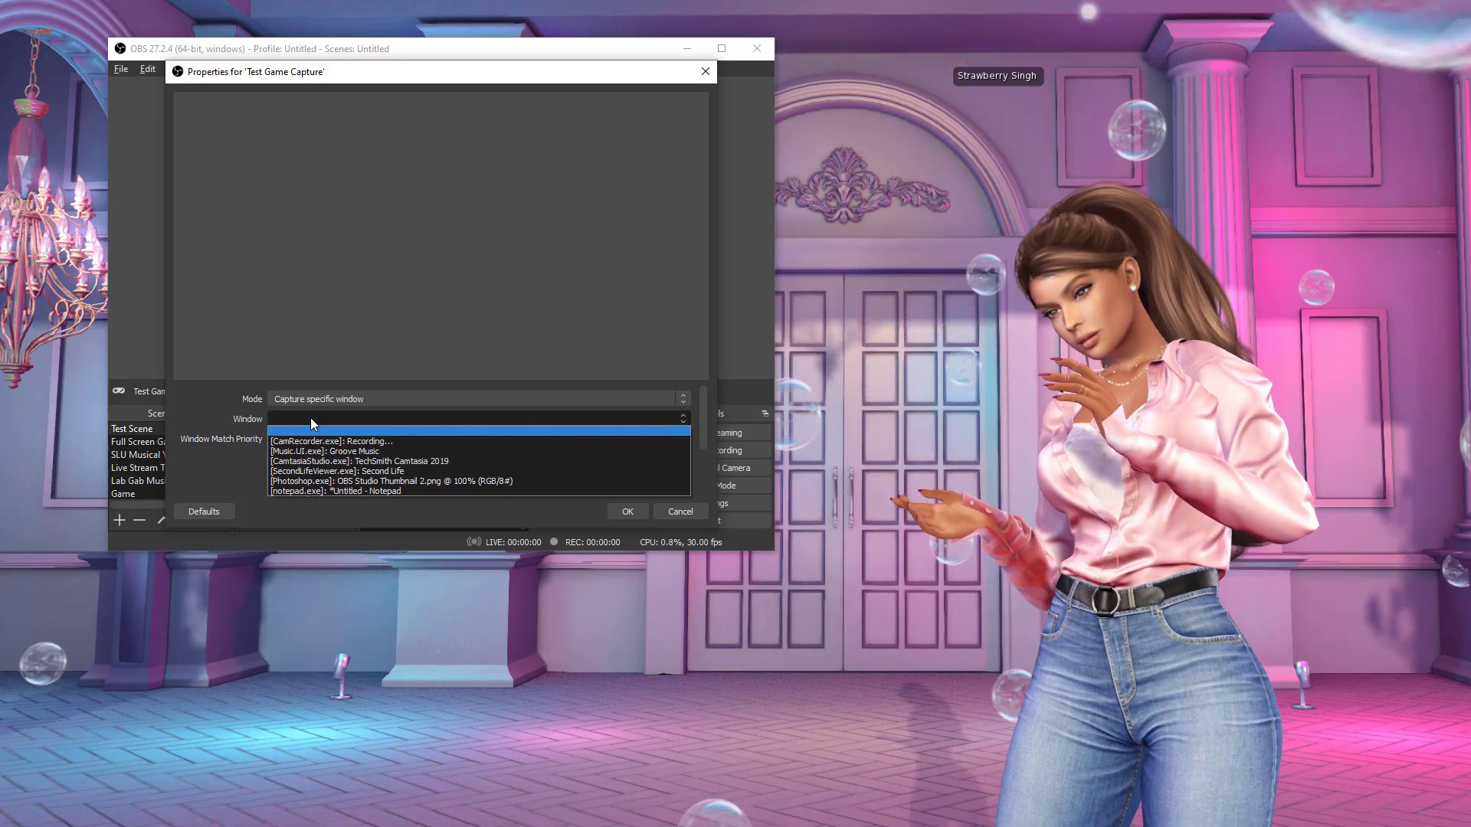
{"action": "left_click", "coordinate": [360, 471]}
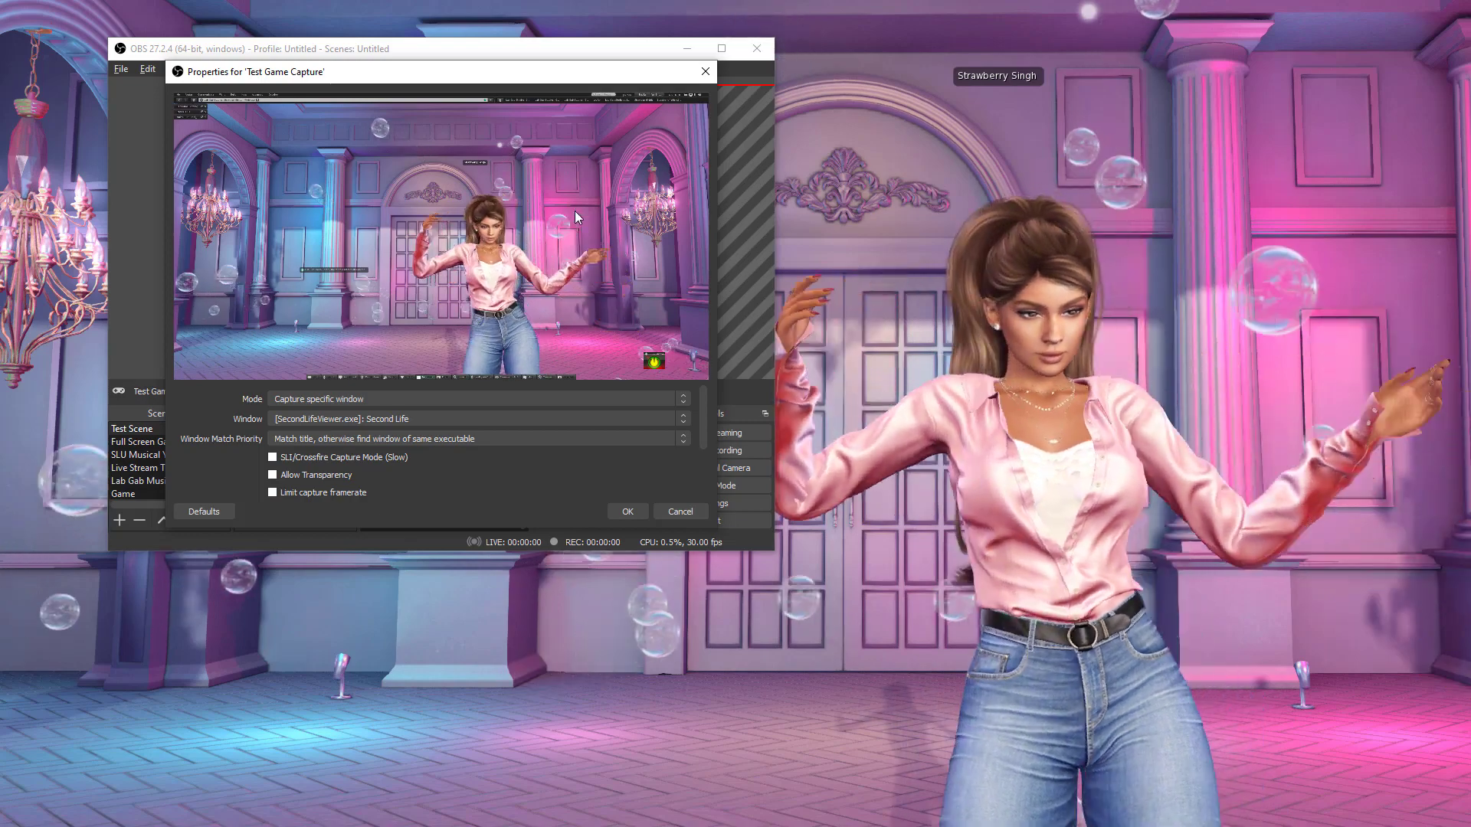
Step: Check the mode and window match priority choices, keep the selected ones, and confirm the capture source's properties
{"action": "left_click", "coordinate": [337, 399]}
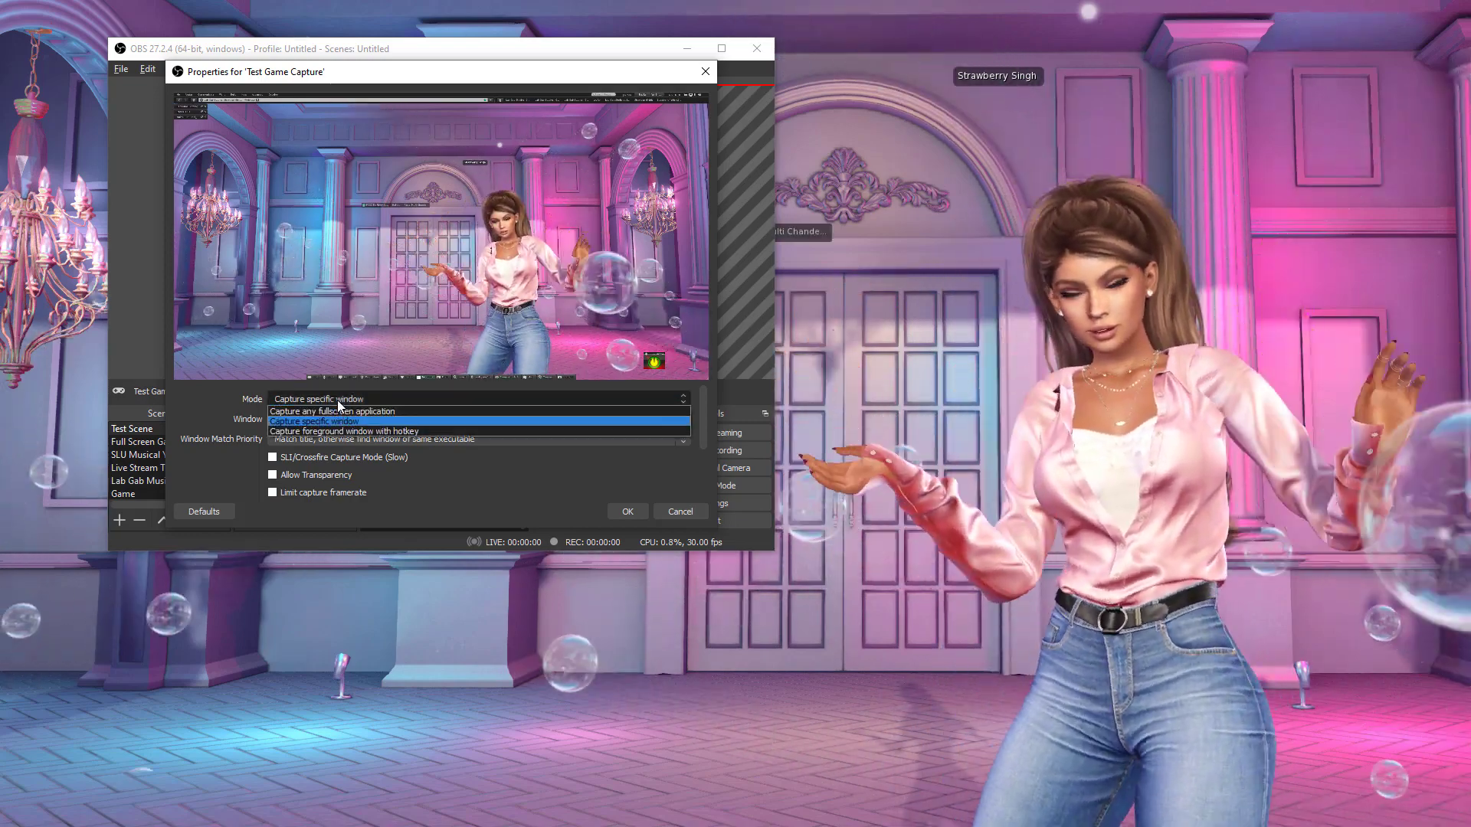
{"action": "left_click", "coordinate": [357, 421]}
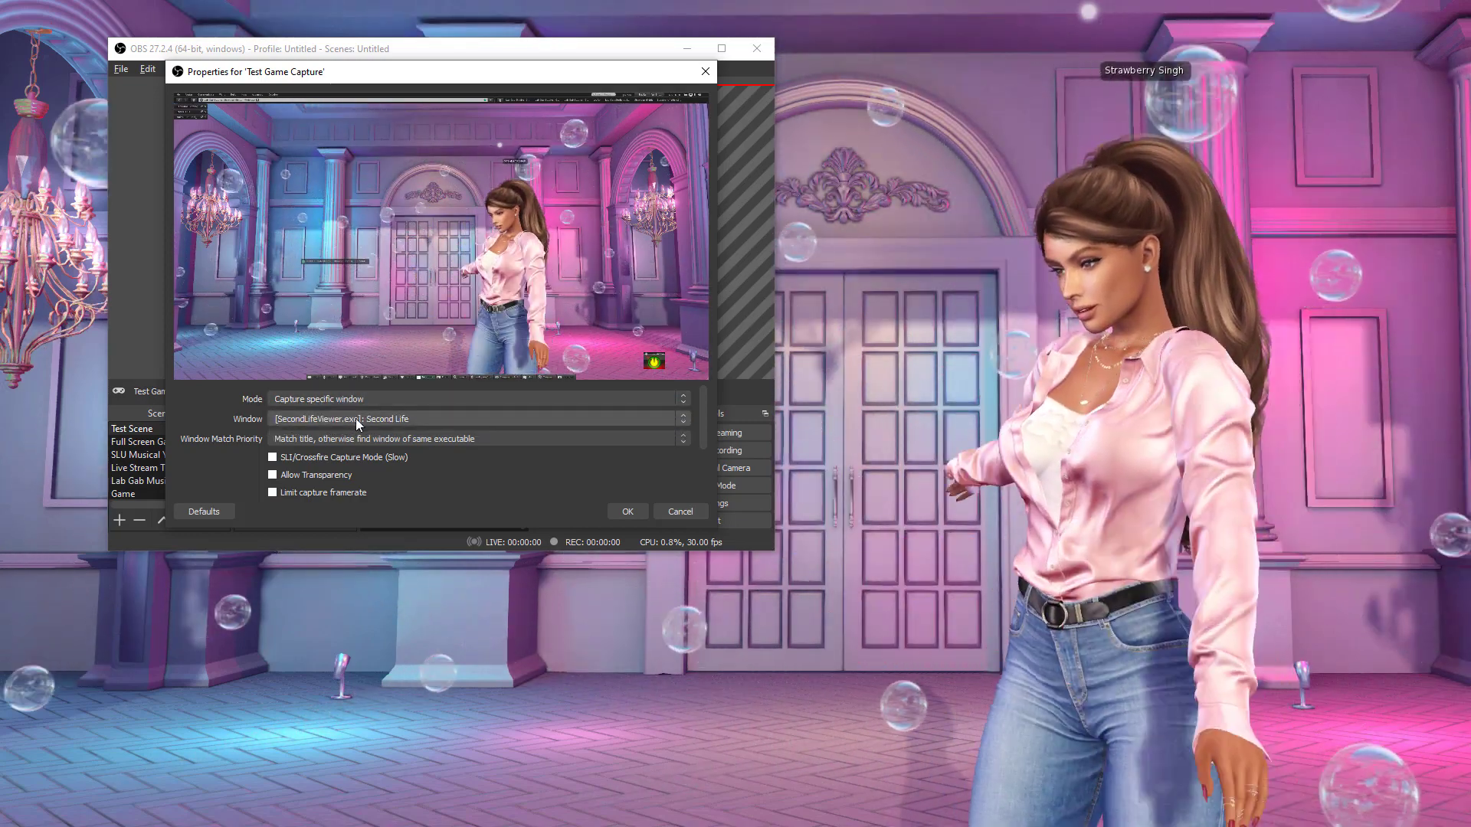
{"action": "left_click", "coordinate": [422, 439]}
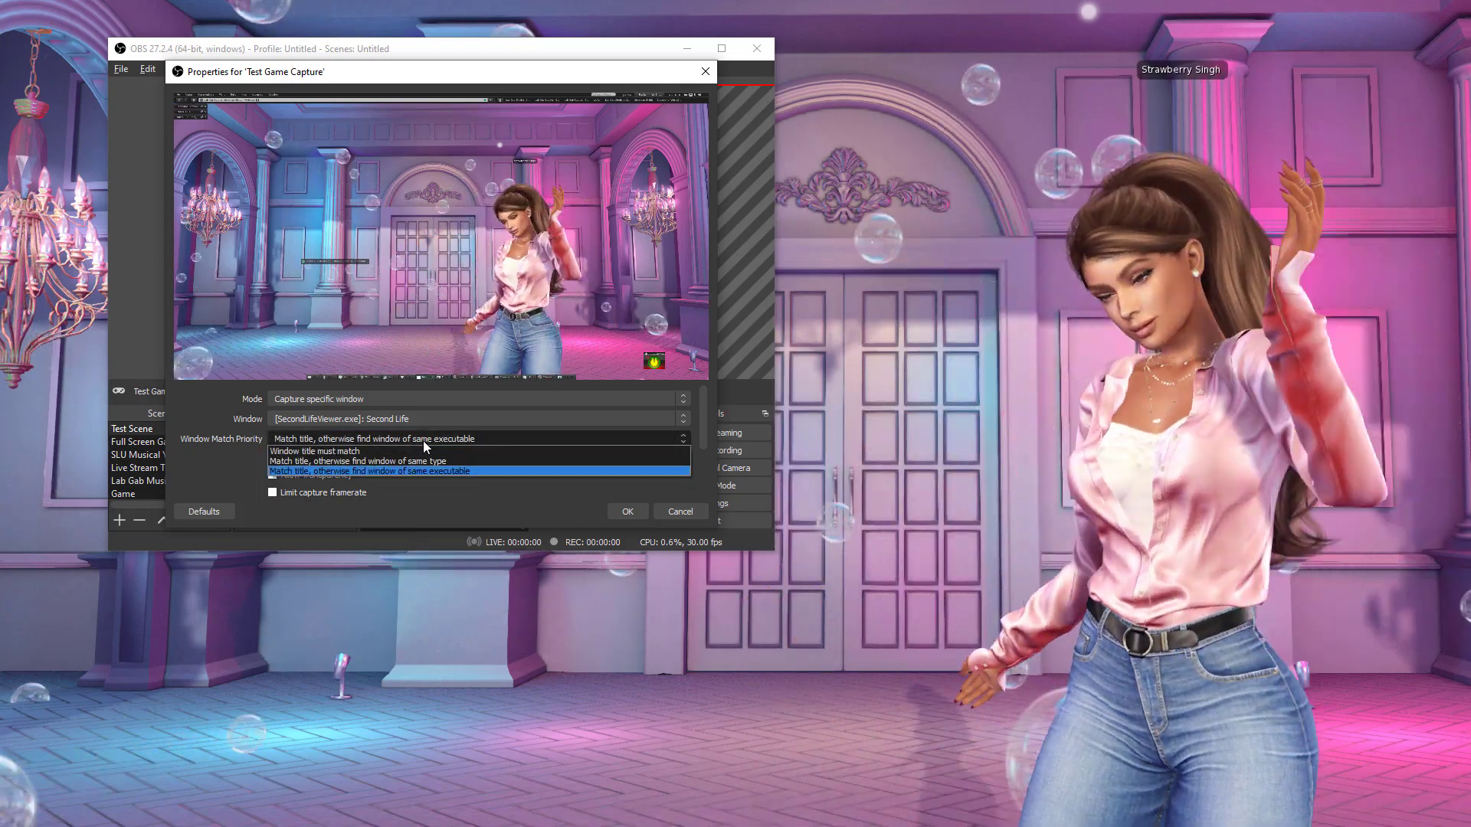
{"action": "left_click", "coordinate": [423, 440]}
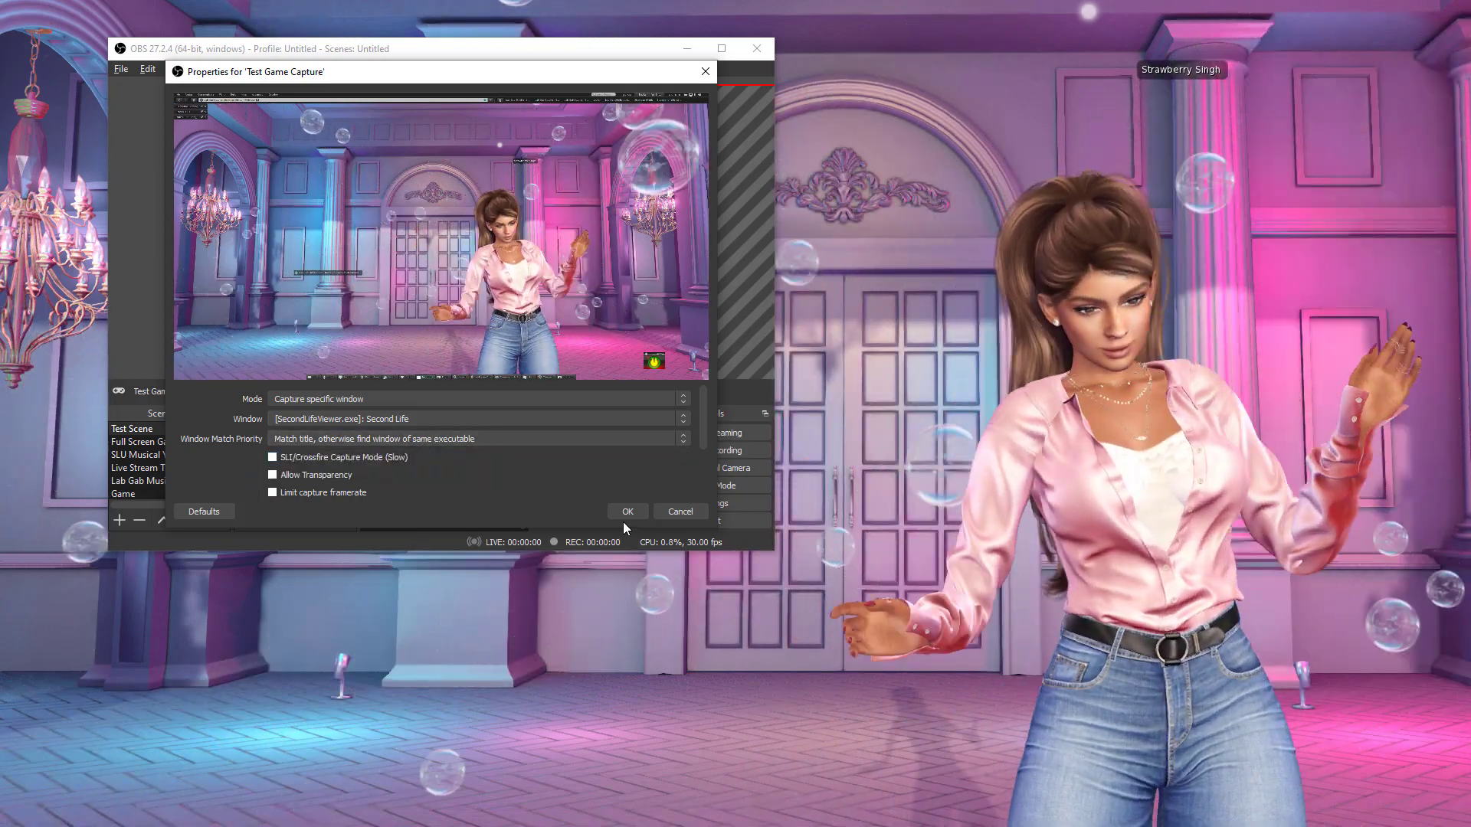
{"action": "left_click", "coordinate": [623, 513]}
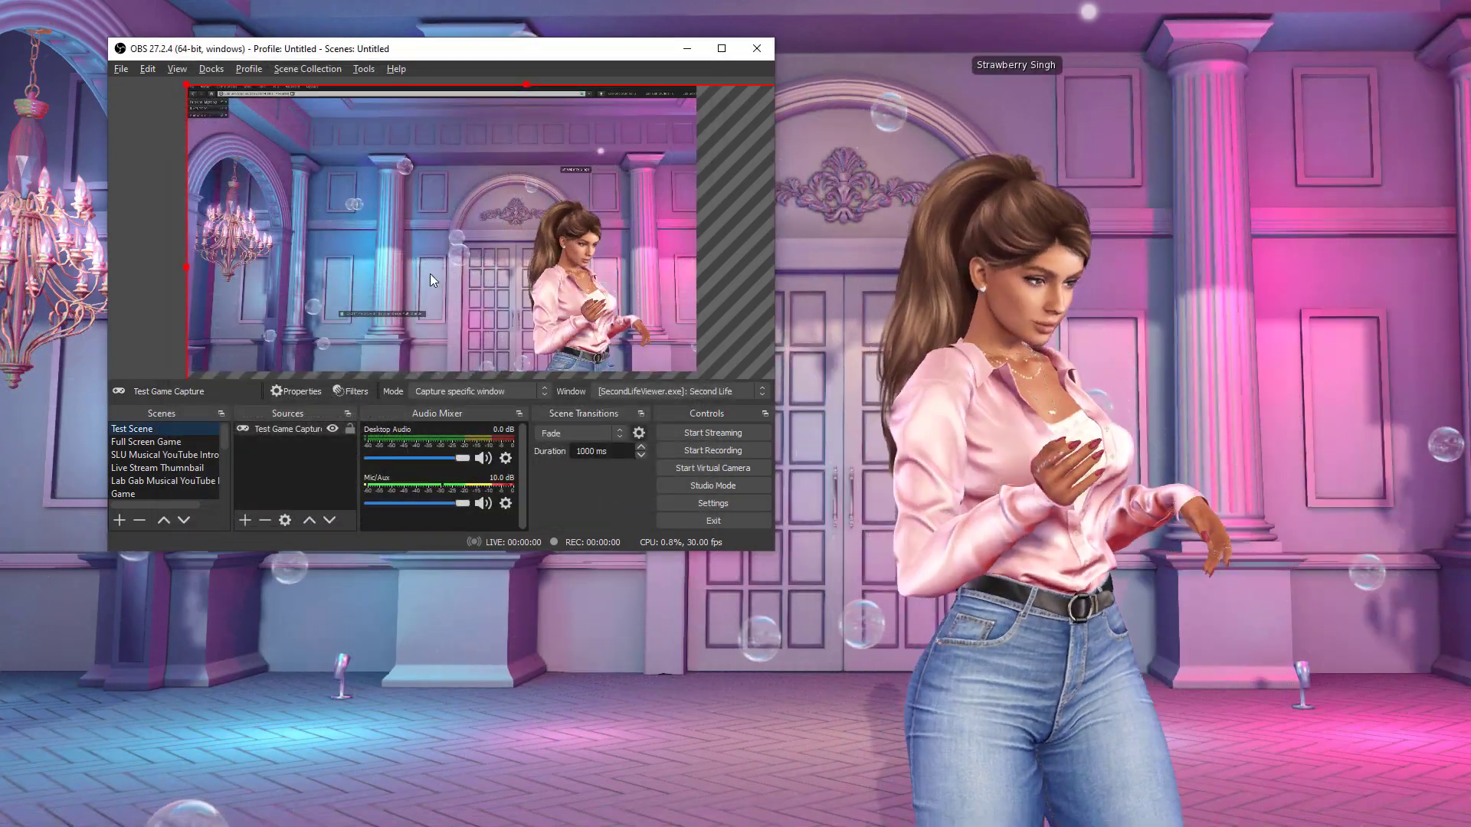
Step: Enlarge the program window so the scene preview has more room
{"action": "left_click_drag", "start_coordinate": [619, 229], "coordinate": [612, 259]}
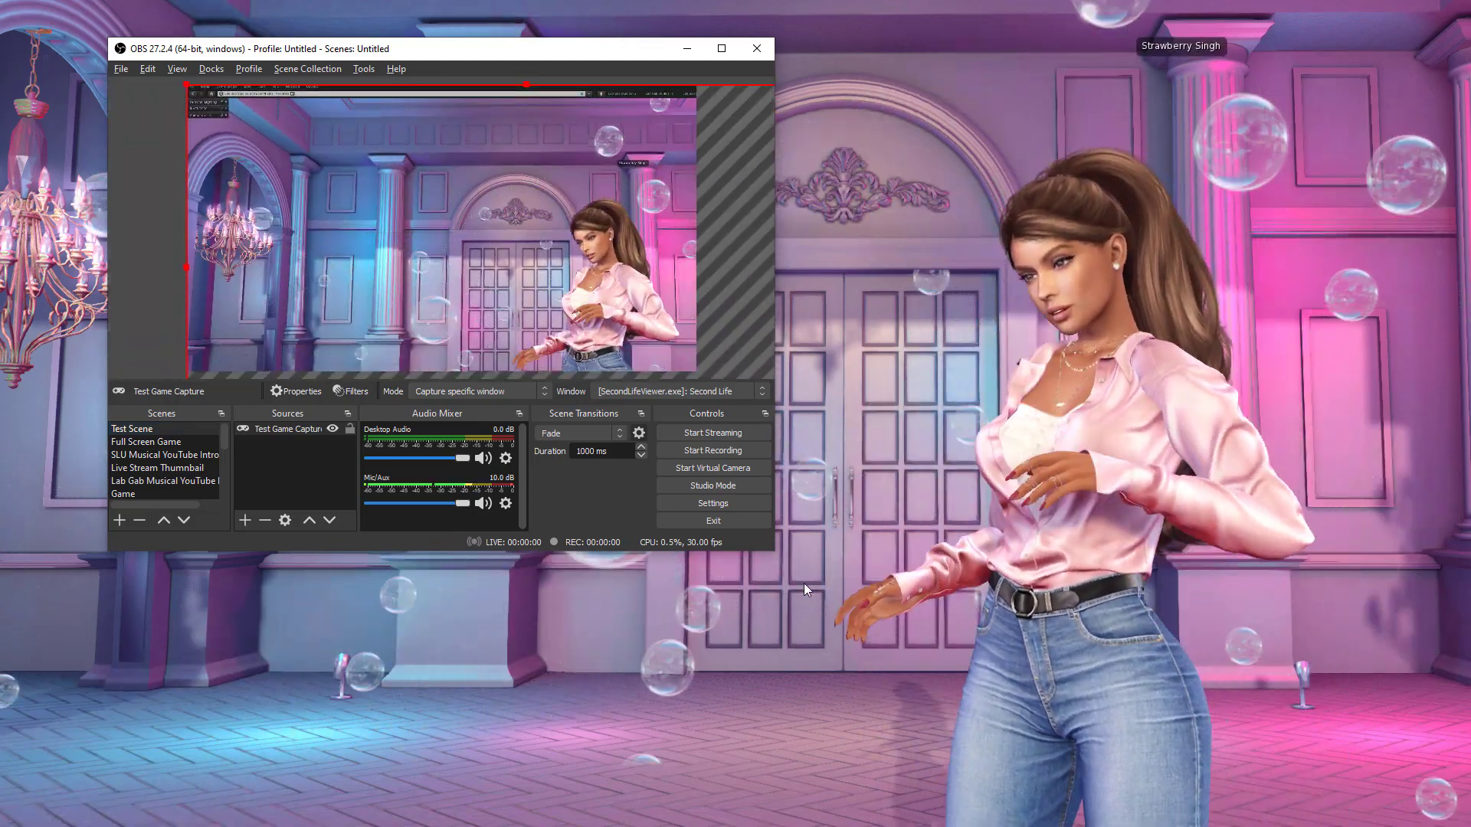
{"action": "left_click_drag", "start_coordinate": [774, 551], "coordinate": [833, 595]}
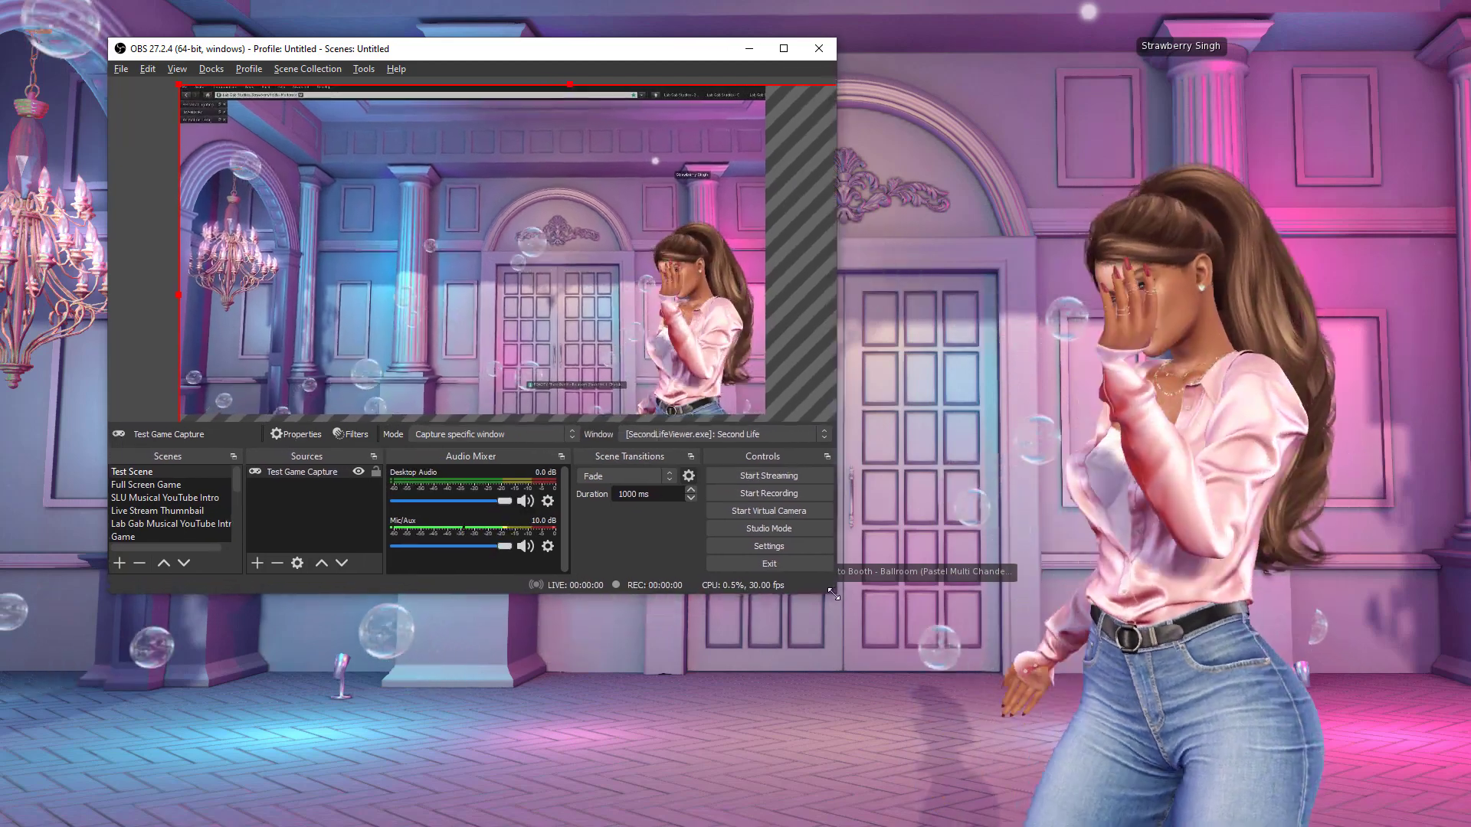
{"action": "mouse_move", "coordinate": [606, 270]}
{"action": "left_mouse_down"}
{"action": "mouse_move", "coordinate": [619, 261]}
{"action": "mouse_move", "coordinate": [607, 262]}
{"action": "left_mouse_up"}
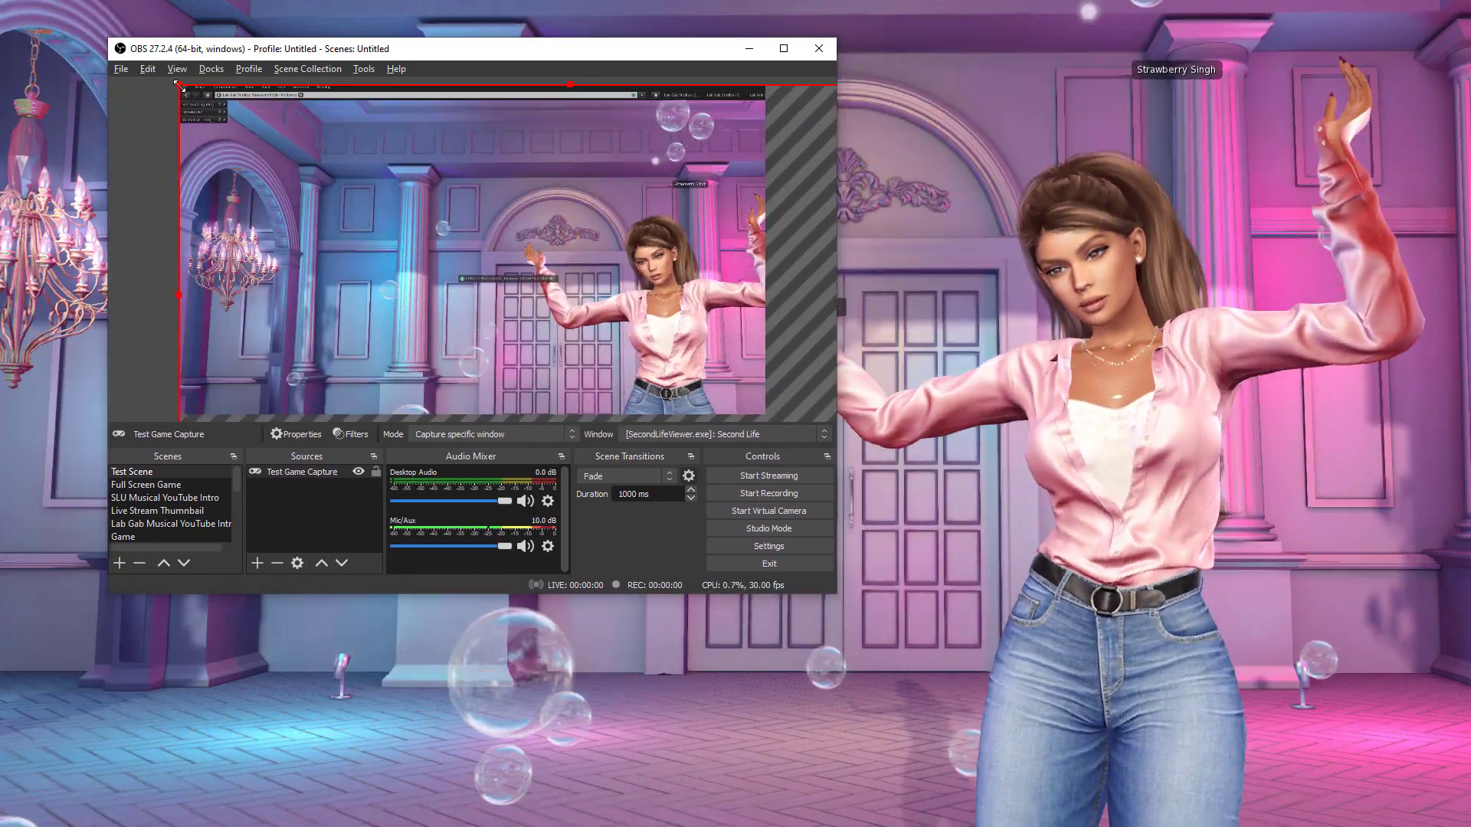
Step: Scale the game capture down so it covers only the upper-left part of the canvas
{"action": "mouse_move", "coordinate": [187, 94]}
{"action": "left_mouse_down"}
{"action": "mouse_move", "coordinate": [453, 230]}
{"action": "mouse_move", "coordinate": [269, 99]}
{"action": "mouse_move", "coordinate": [204, 84]}
{"action": "left_mouse_up"}
{"action": "left_click_drag", "start_coordinate": [414, 197], "coordinate": [393, 196]}
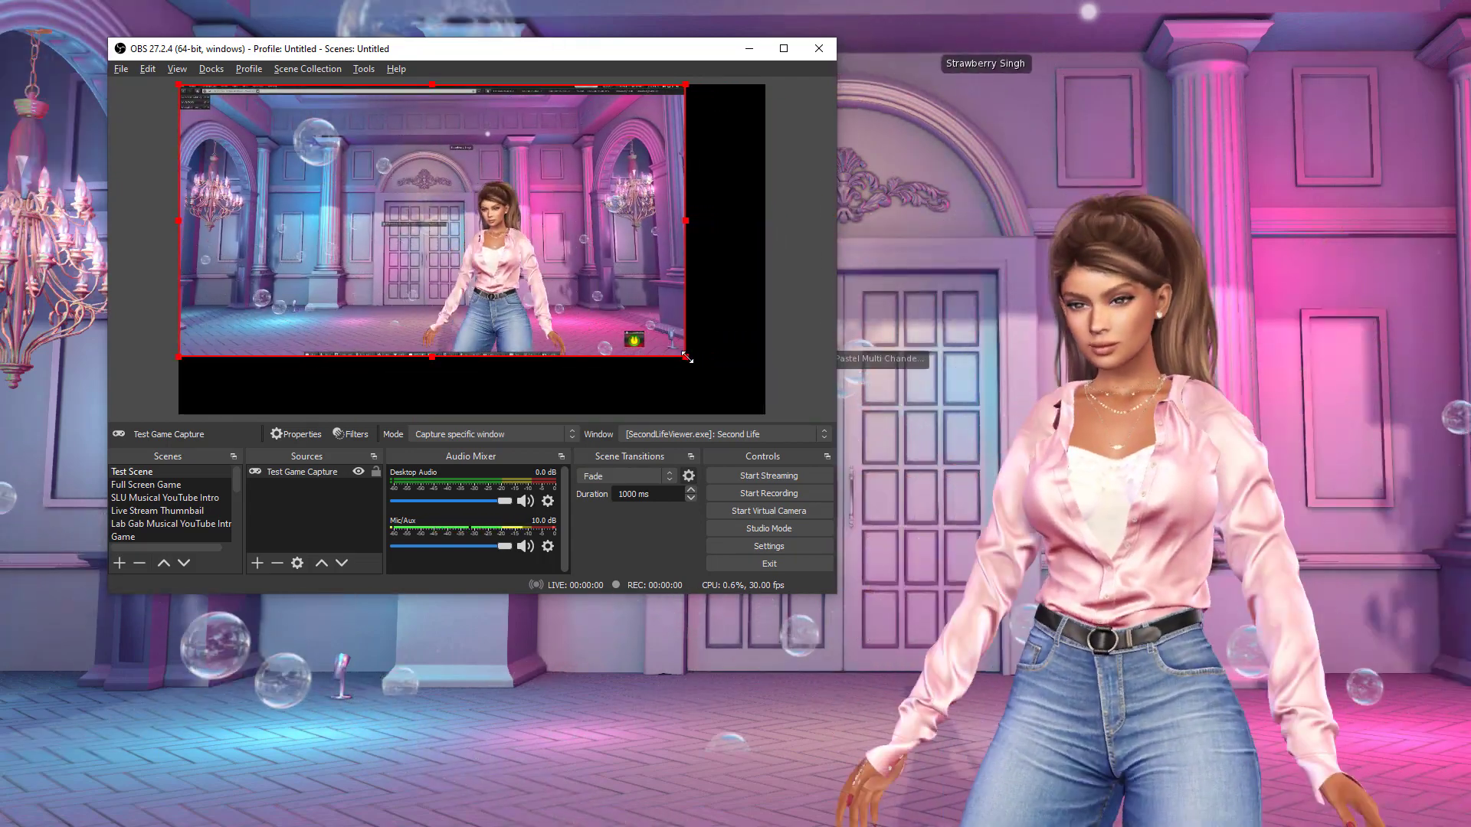
{"action": "left_click_drag", "start_coordinate": [687, 357], "coordinate": [560, 323]}
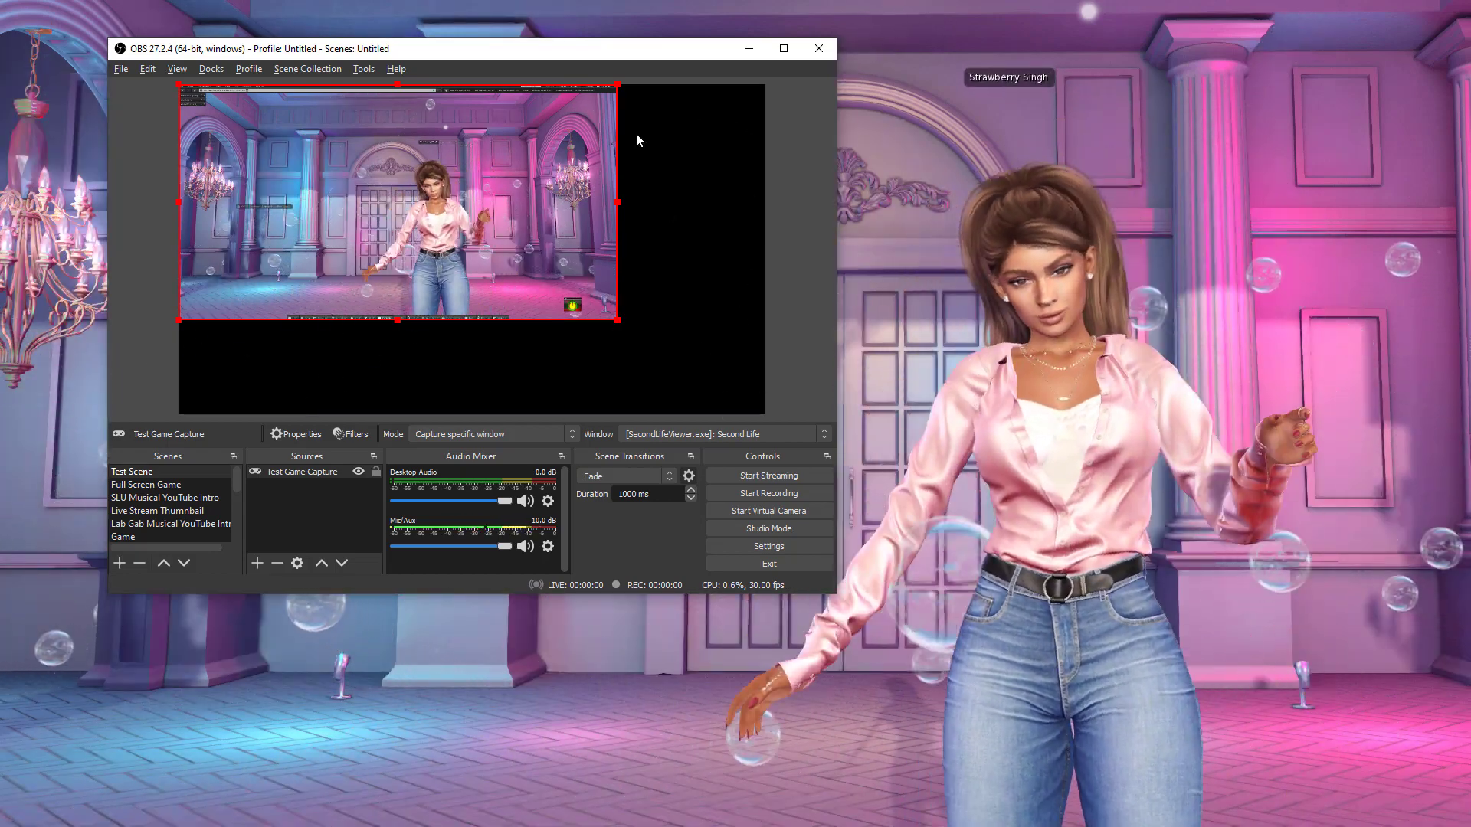
Step: Scale the game capture up past the canvas edges, shift it to crop out the viewer's interface bars, and deselect it
{"action": "left_click_drag", "start_coordinate": [616, 319], "coordinate": [759, 415]}
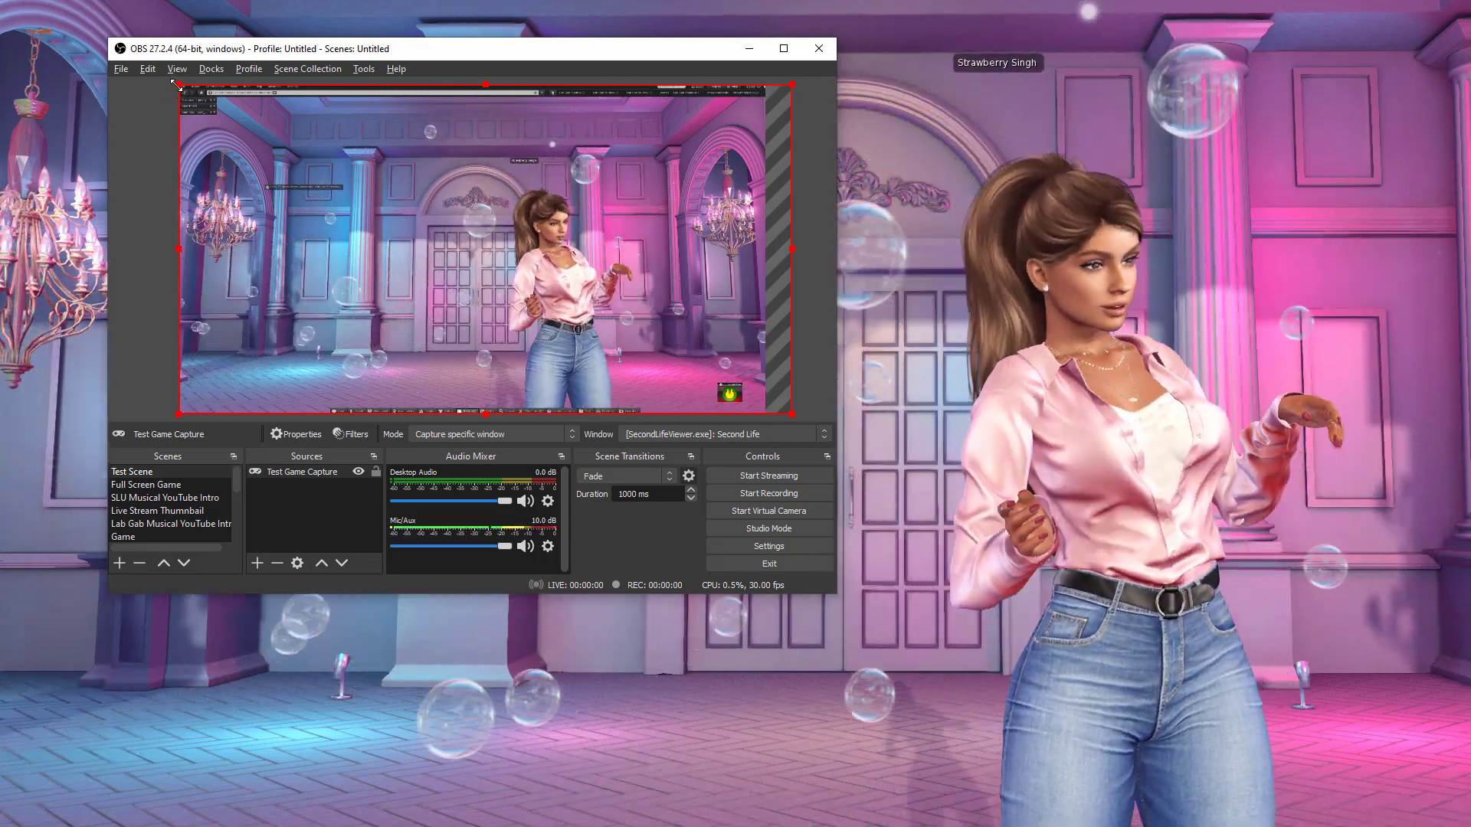
{"action": "left_click_drag", "start_coordinate": [177, 87], "coordinate": [133, 53]}
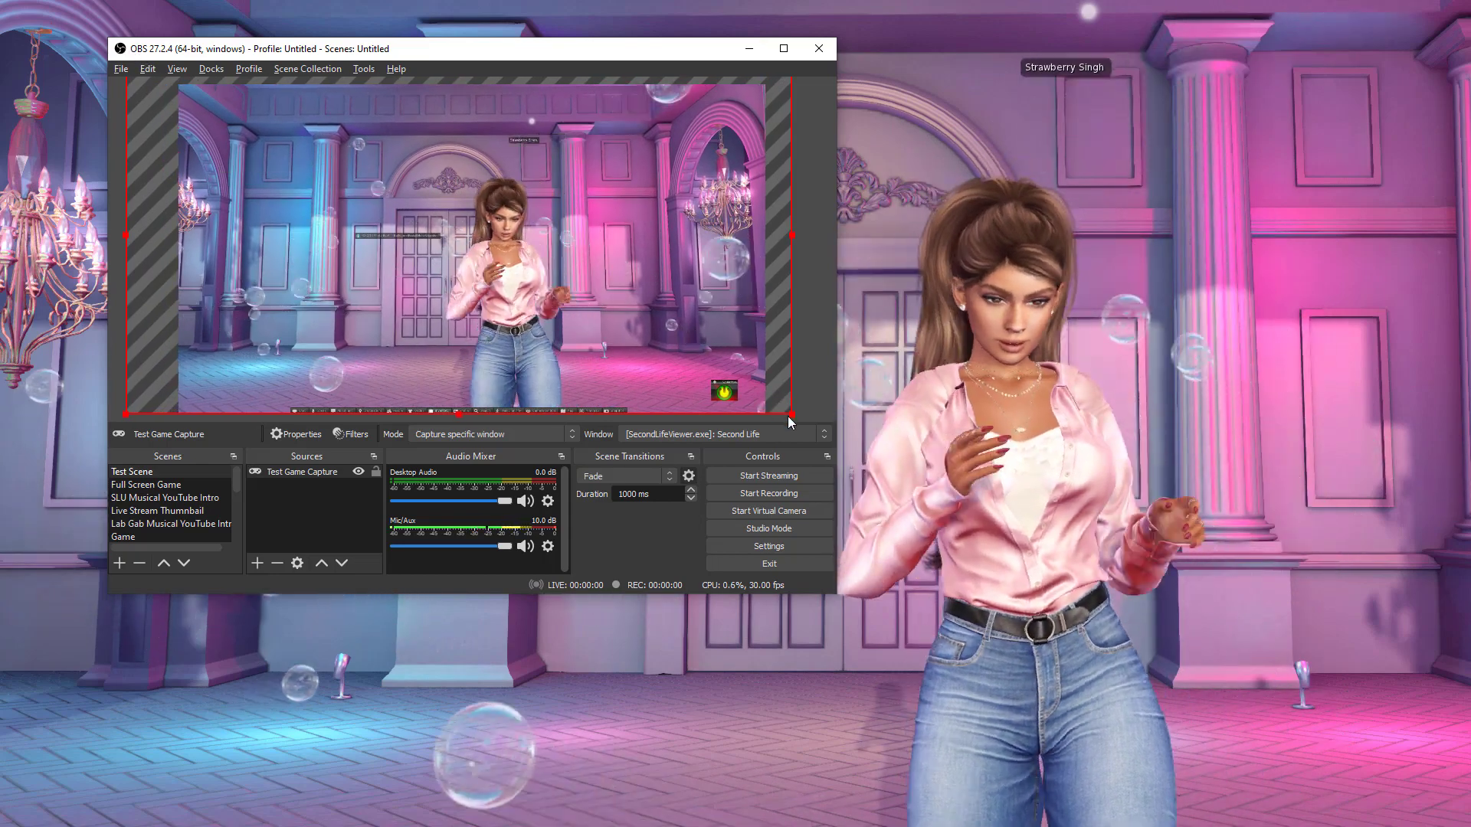
{"action": "left_click_drag", "start_coordinate": [791, 415], "coordinate": [842, 482]}
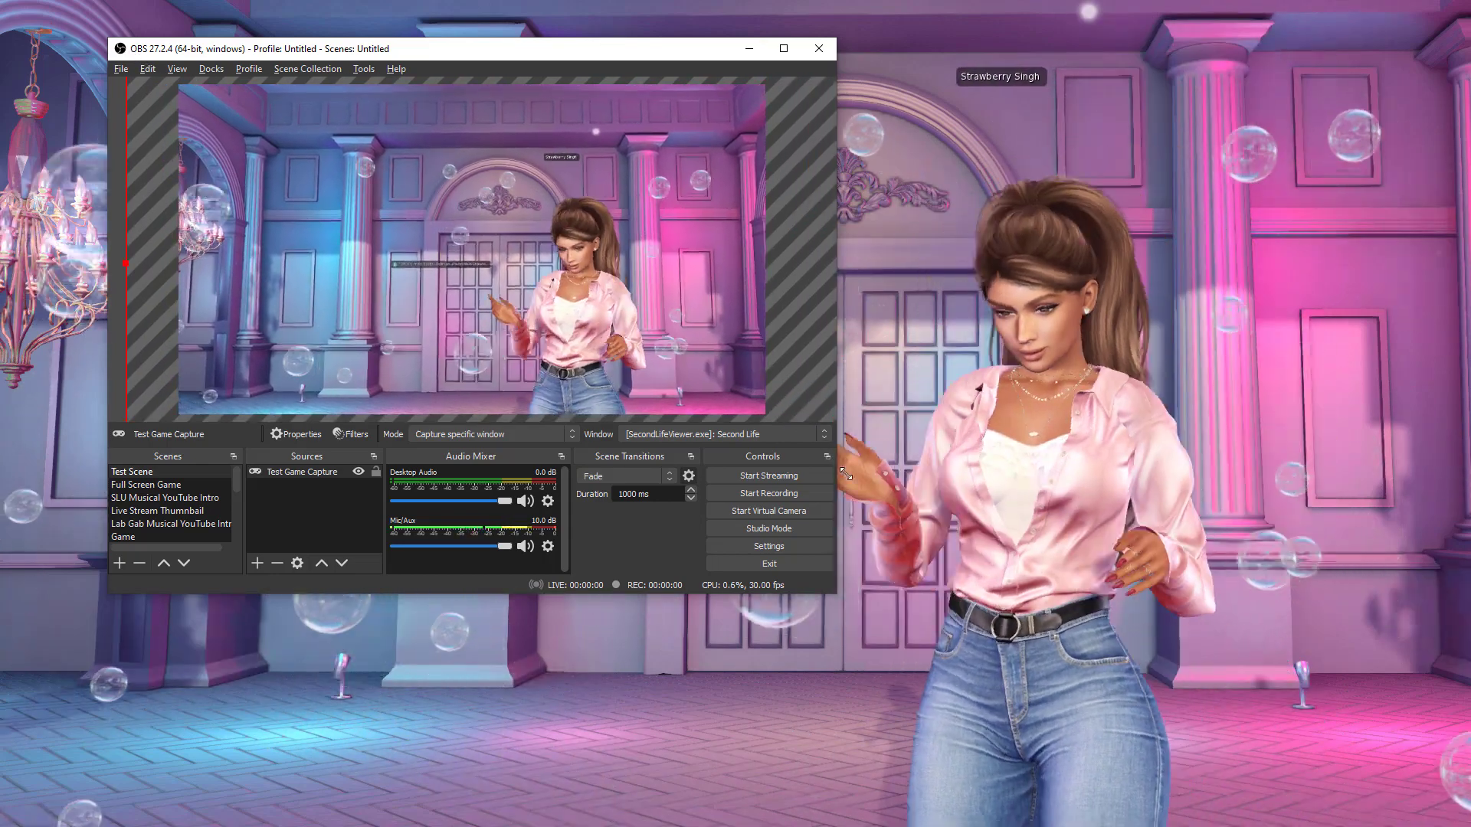
{"action": "left_click_drag", "start_coordinate": [689, 348], "coordinate": [677, 302]}
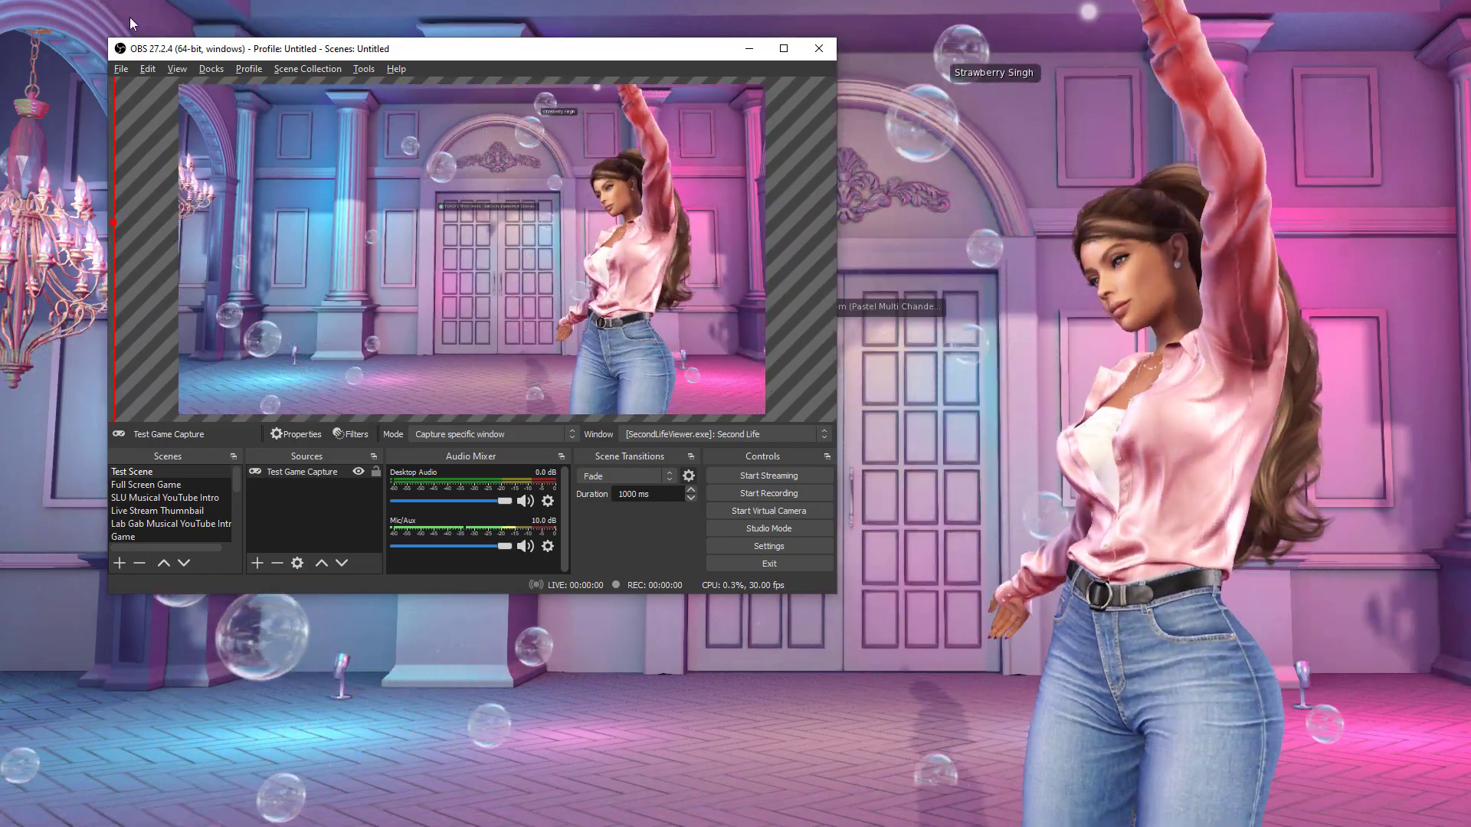
{"action": "left_click", "coordinate": [114, 135]}
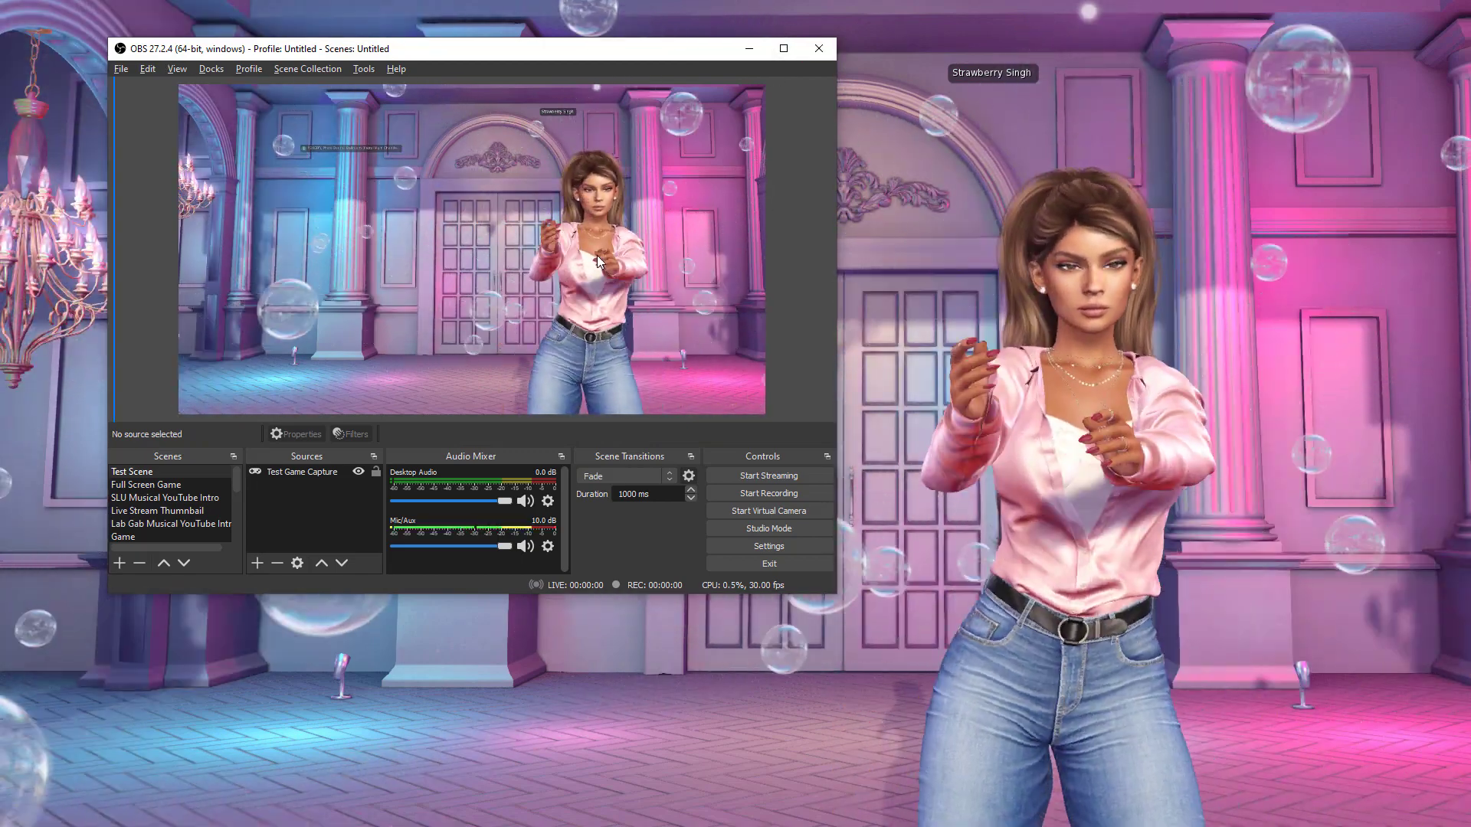
Step: Pull in the game capture's left edge, reposition it so it still fills the whole canvas, and deselect it
{"action": "left_click", "coordinate": [337, 200]}
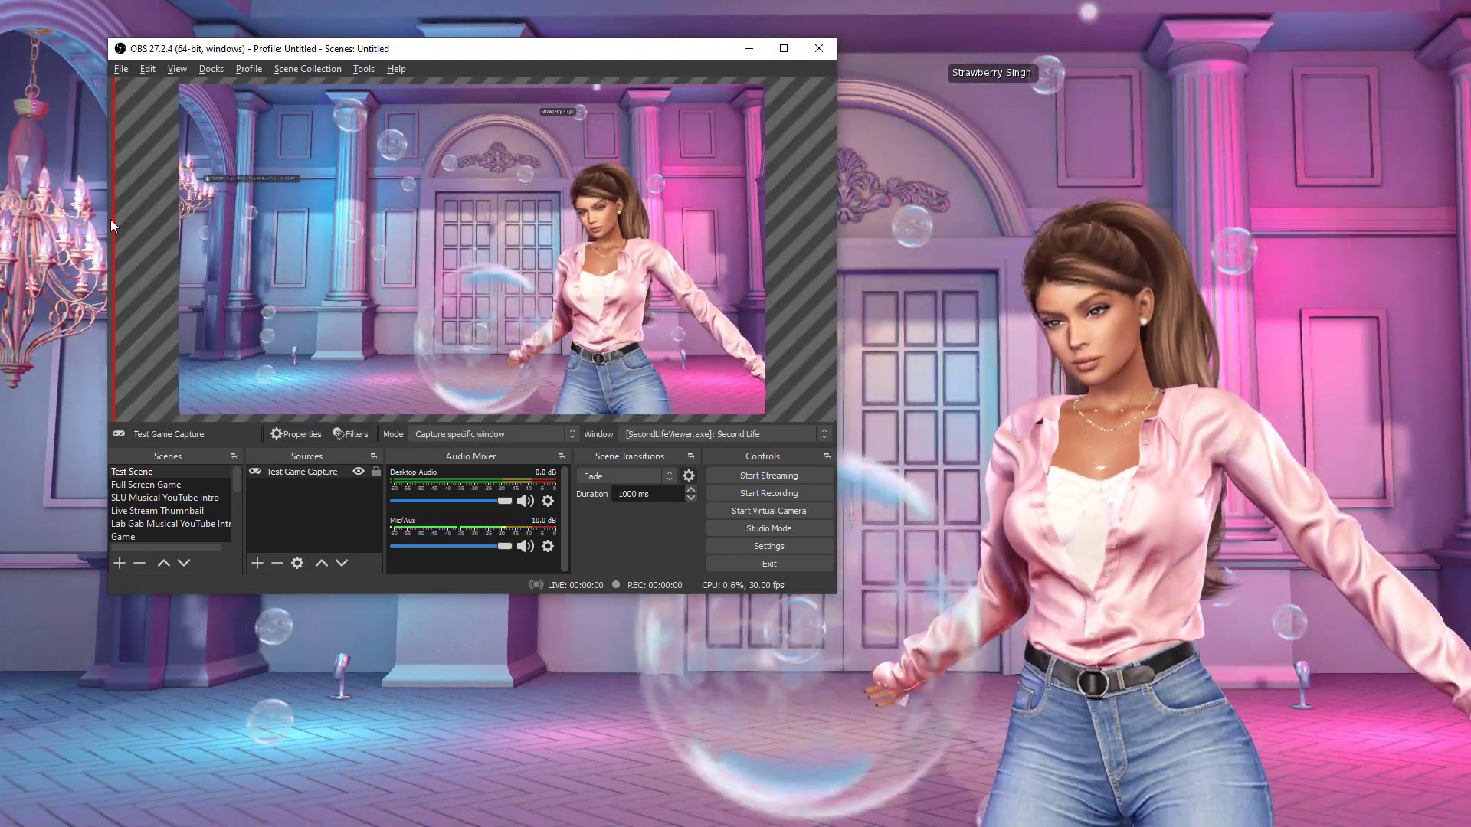
{"action": "left_click_drag", "start_coordinate": [113, 222], "coordinate": [180, 228]}
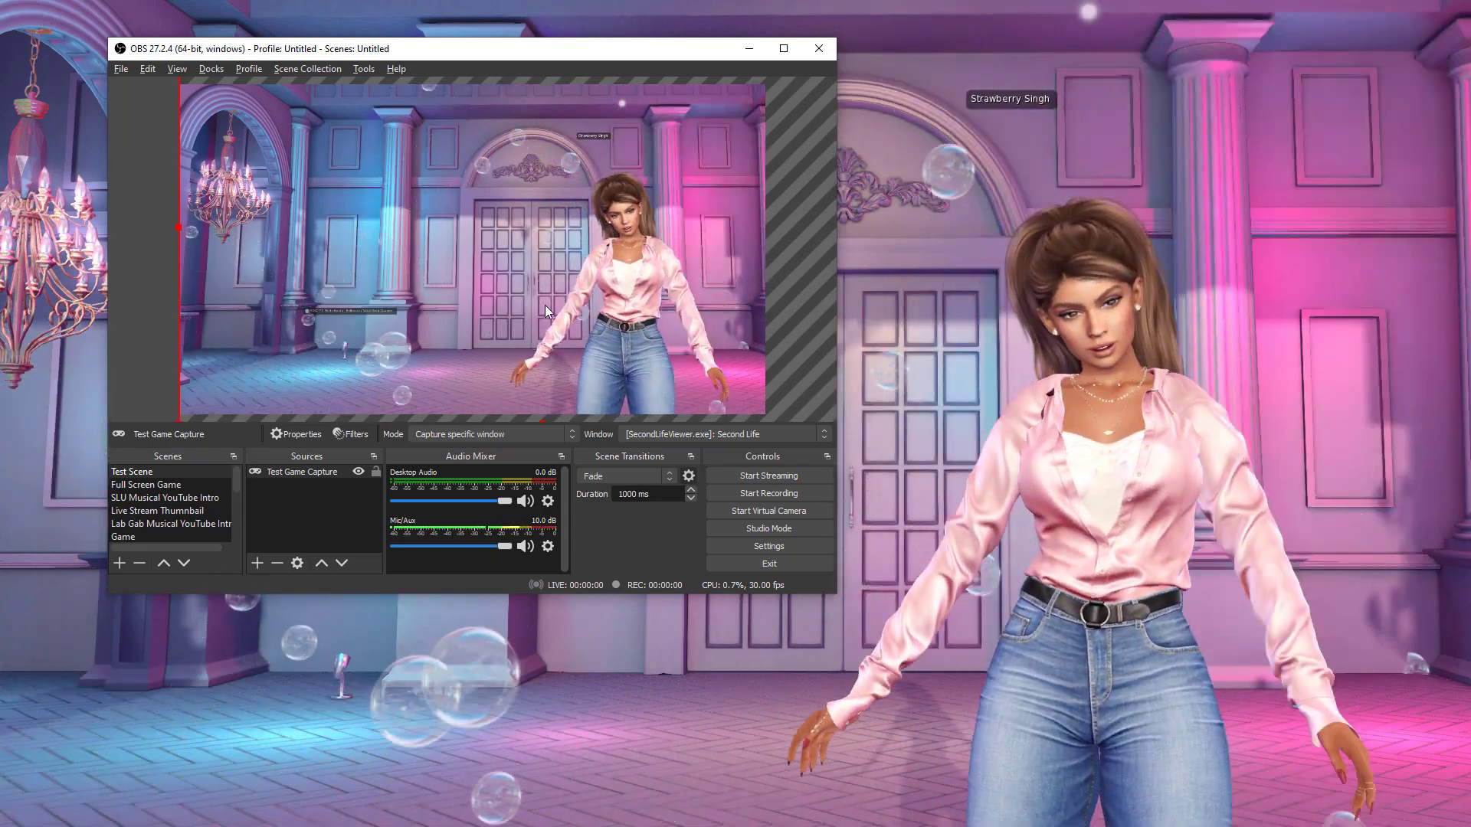
{"action": "left_click_drag", "start_coordinate": [475, 296], "coordinate": [454, 291]}
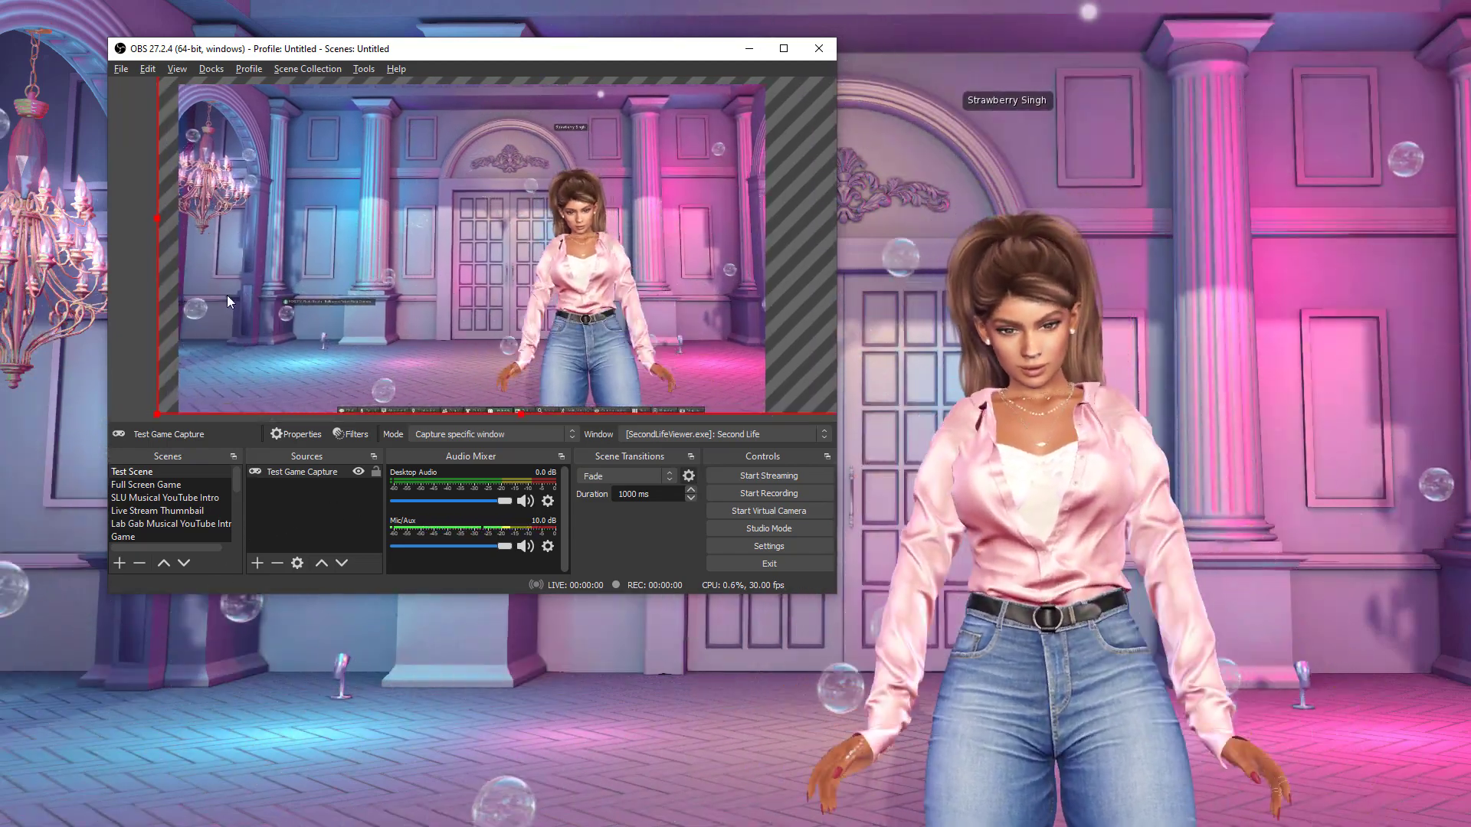
{"action": "left_click_drag", "start_coordinate": [296, 296], "coordinate": [294, 303]}
{"action": "left_click", "coordinate": [167, 306]}
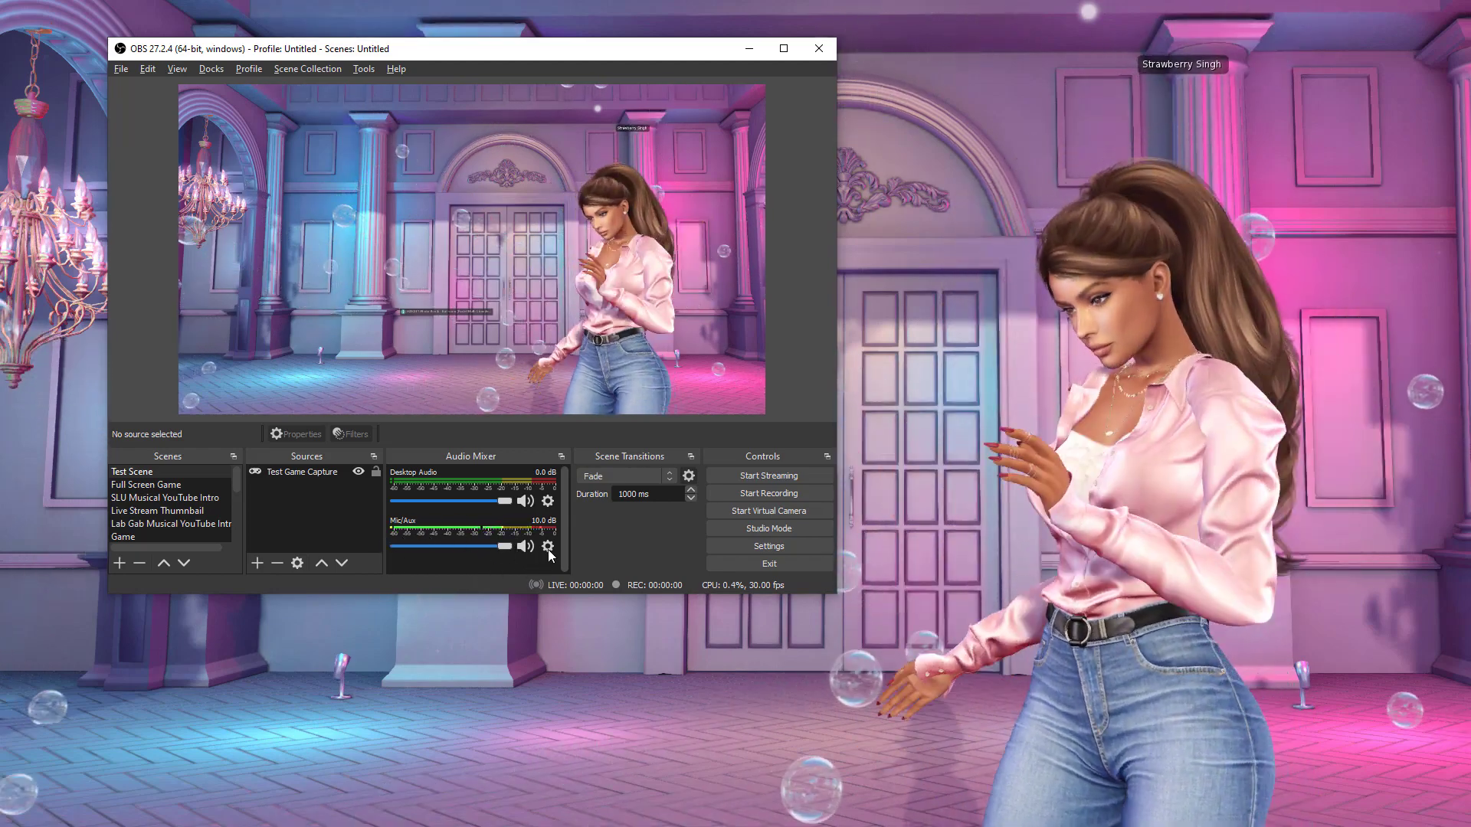
Step: Check the input device setting in the Mic/Aux properties and close them without changes
{"action": "left_click", "coordinate": [547, 547]}
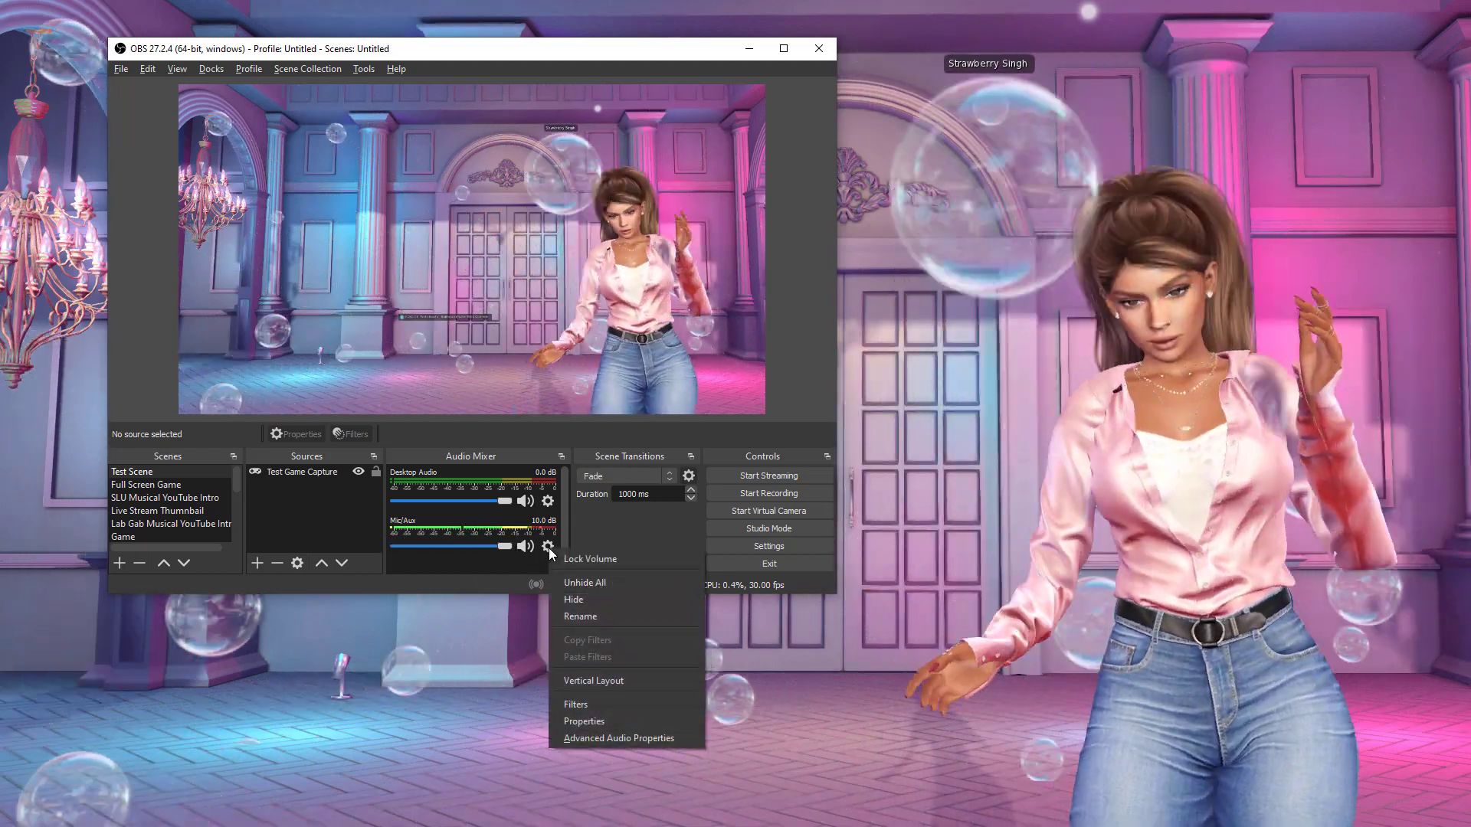
{"action": "left_click", "coordinate": [606, 720]}
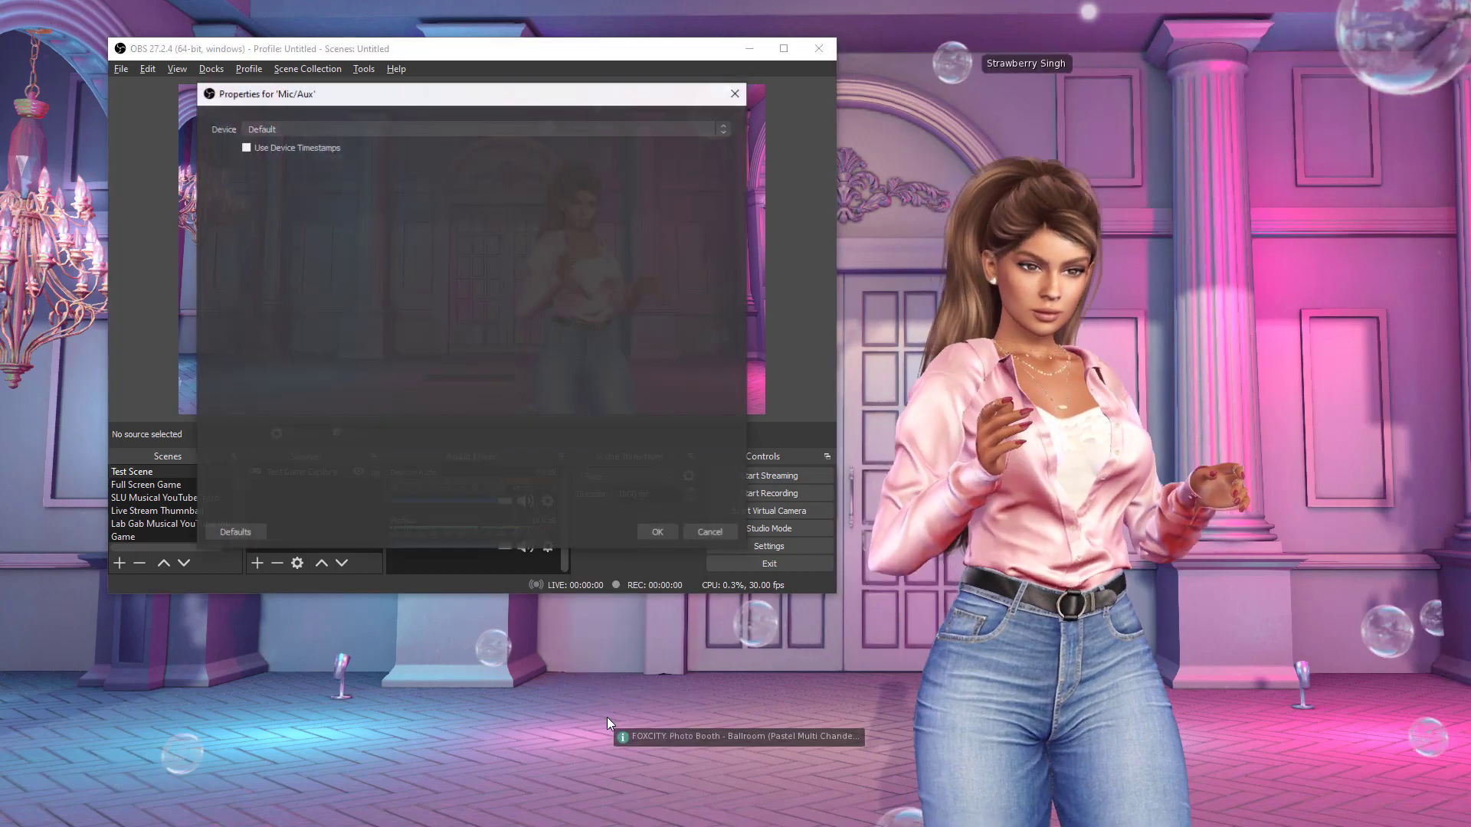
{"action": "left_click", "coordinate": [724, 131]}
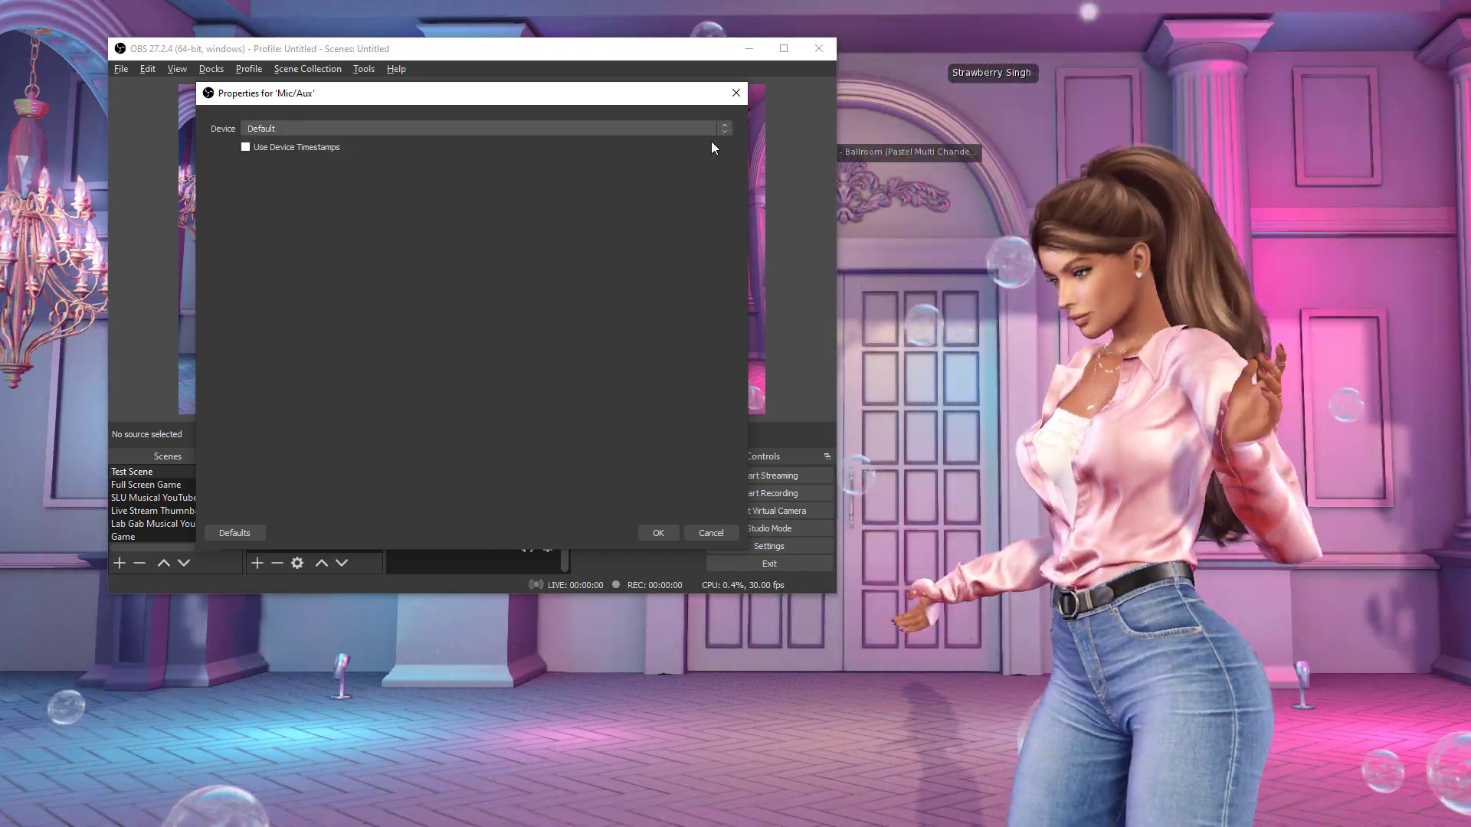
{"action": "left_click", "coordinate": [710, 534]}
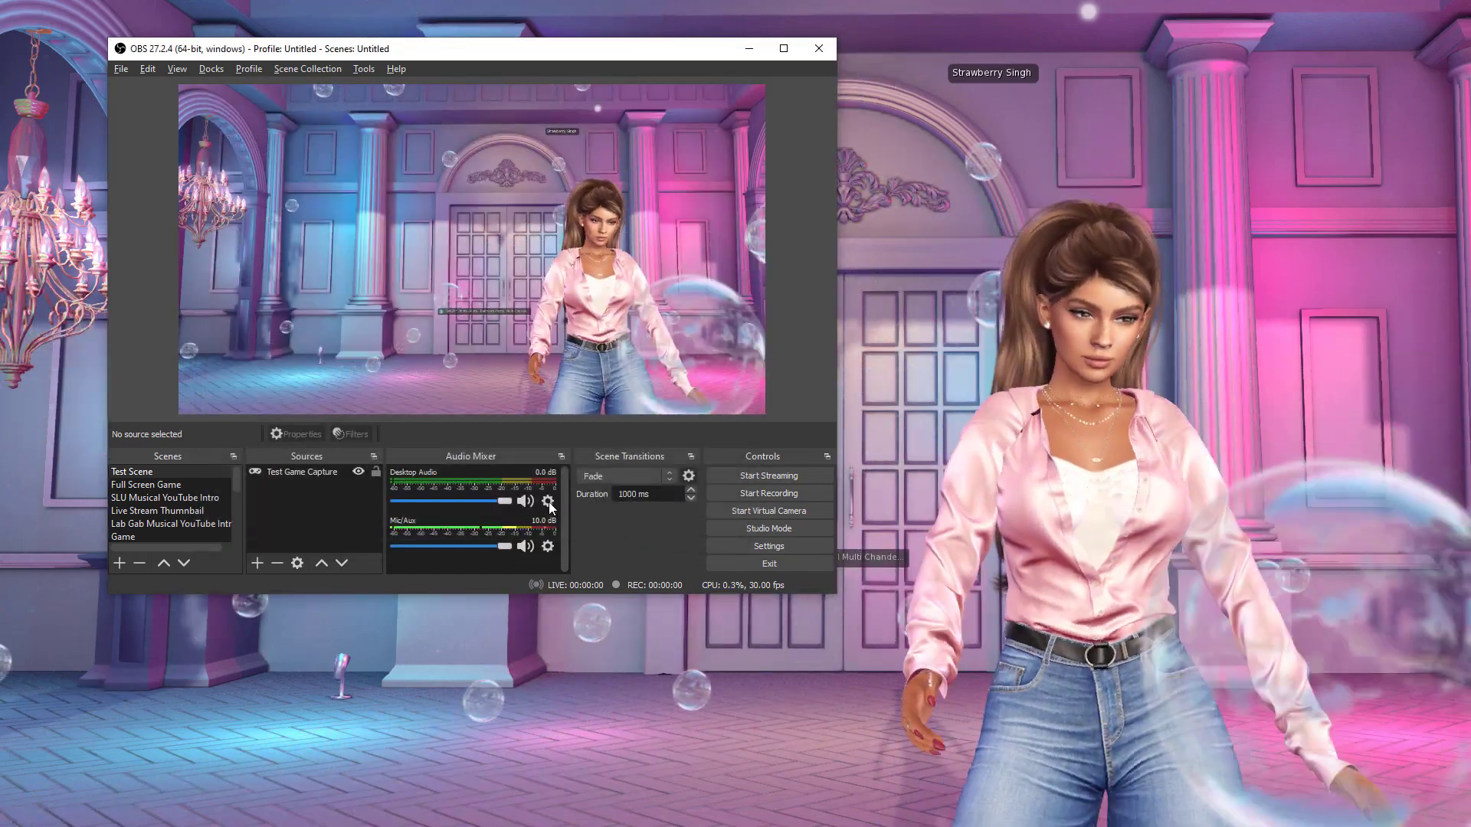
Step: Check the output device choices in the Desktop Audio properties and close them without changes
{"action": "left_click", "coordinate": [547, 502]}
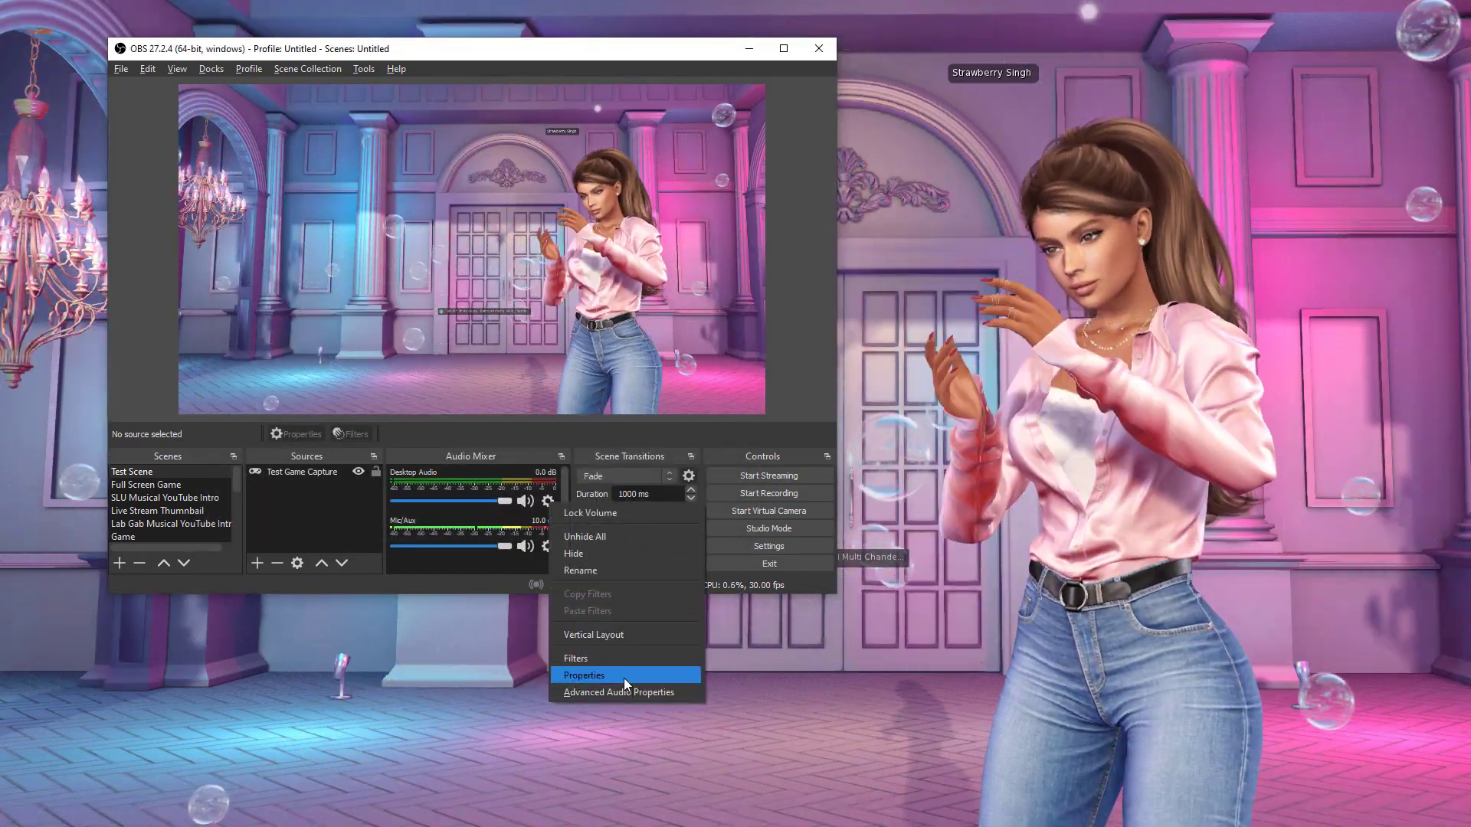
{"action": "left_click", "coordinate": [623, 678]}
{"action": "left_click", "coordinate": [729, 129]}
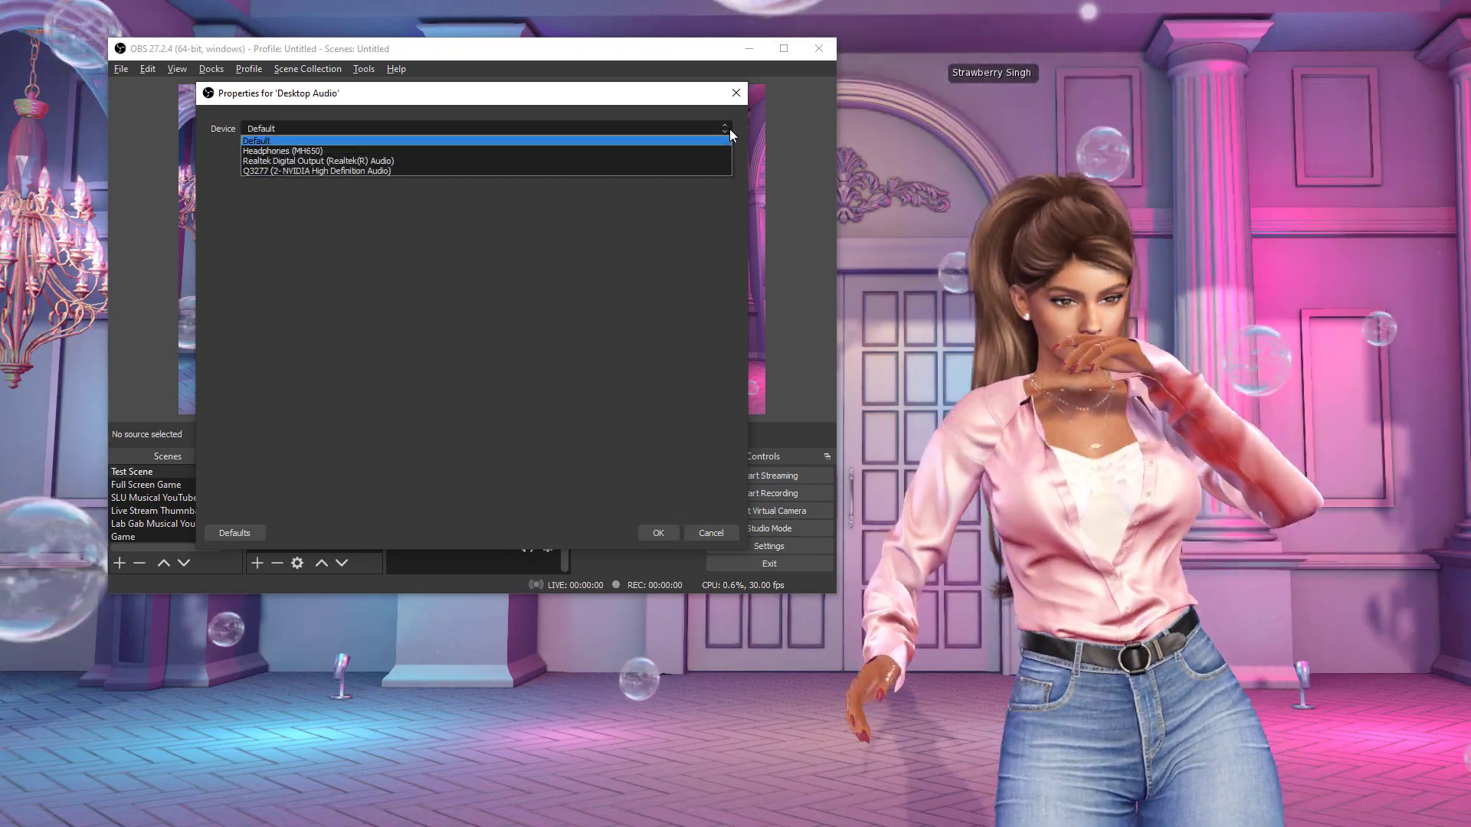
{"action": "left_click", "coordinate": [729, 131]}
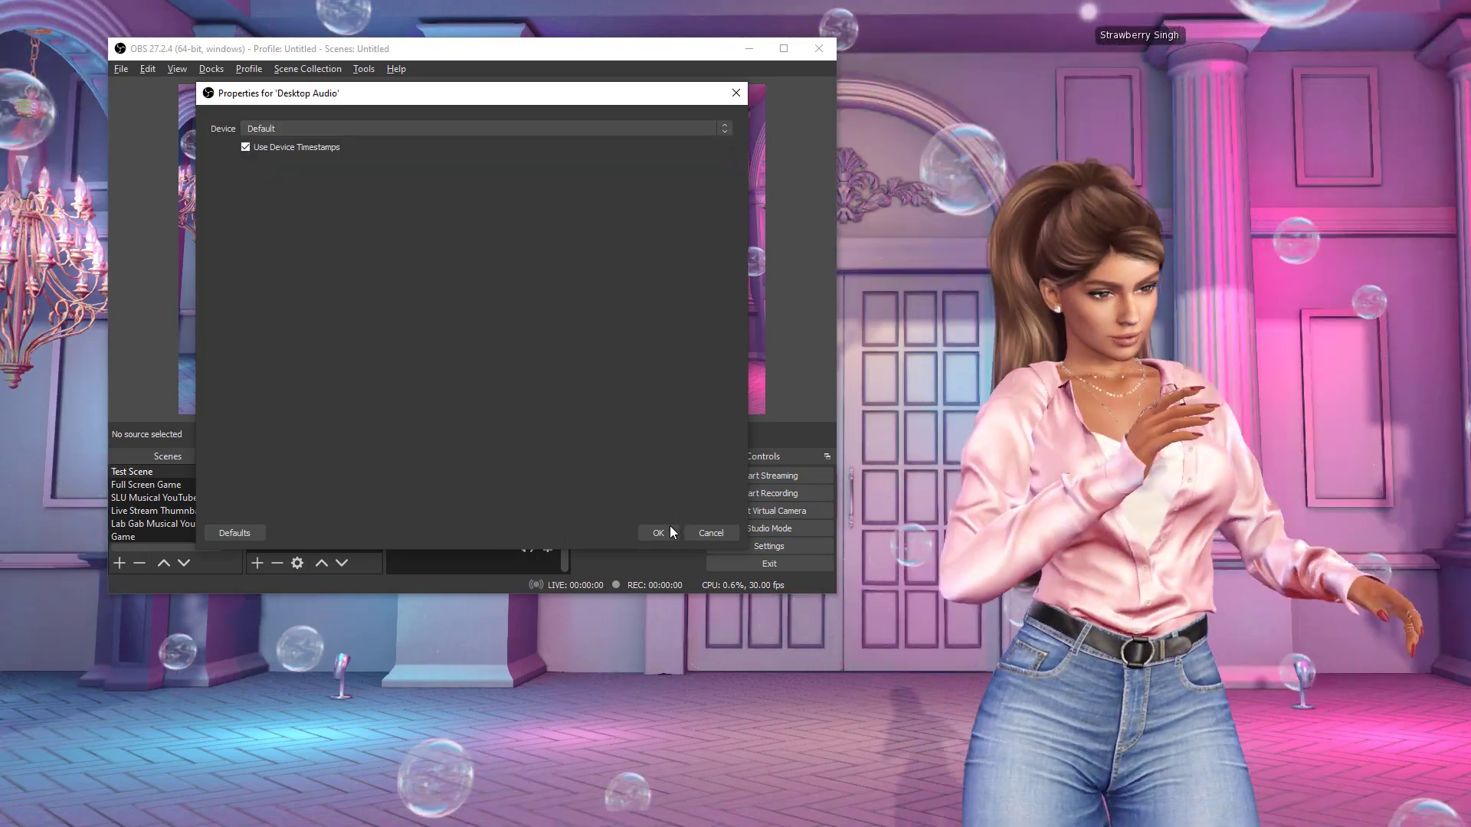
{"action": "left_click", "coordinate": [705, 534]}
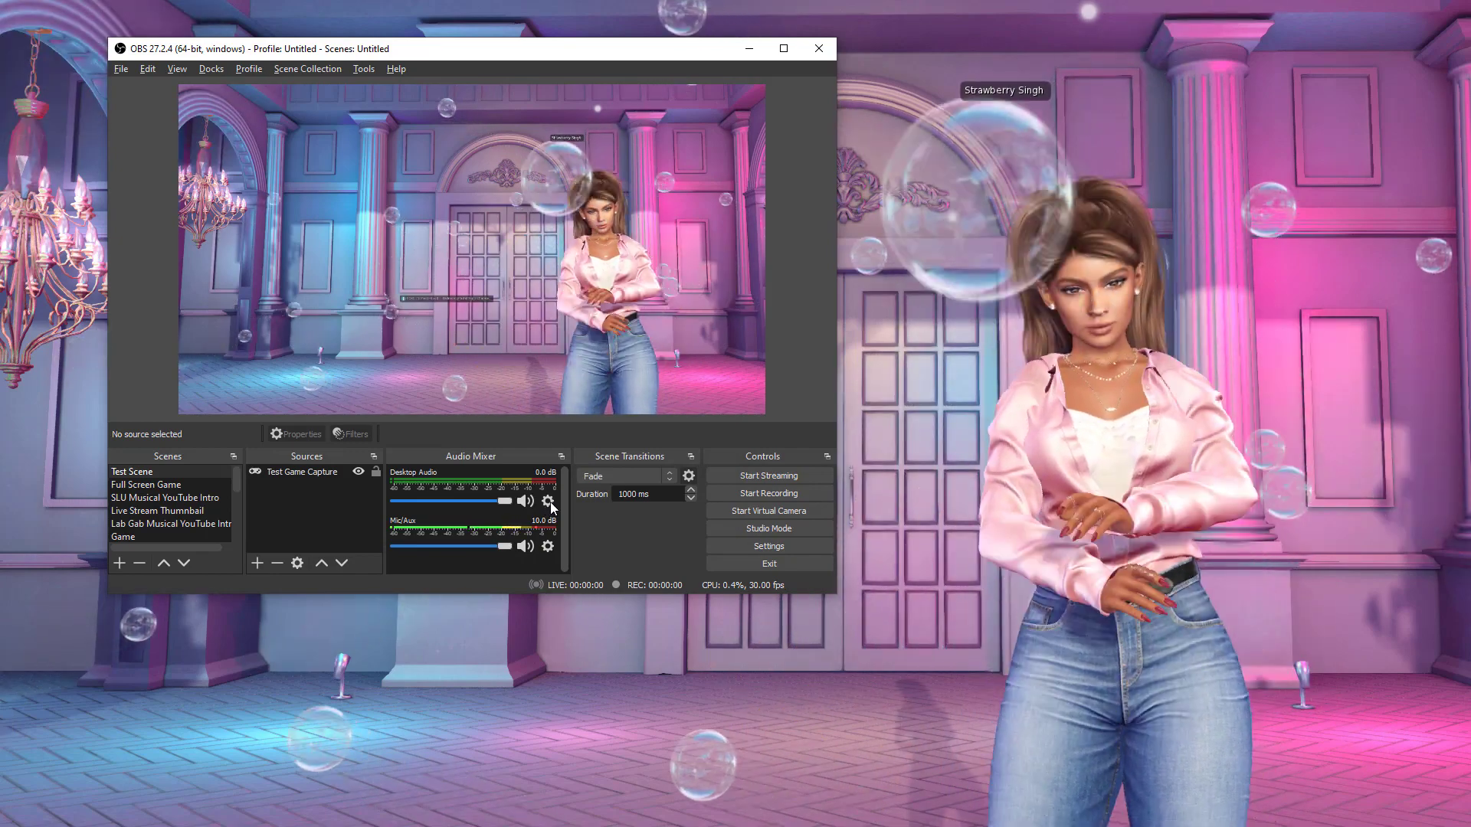
{"action": "left_click", "coordinate": [548, 503]}
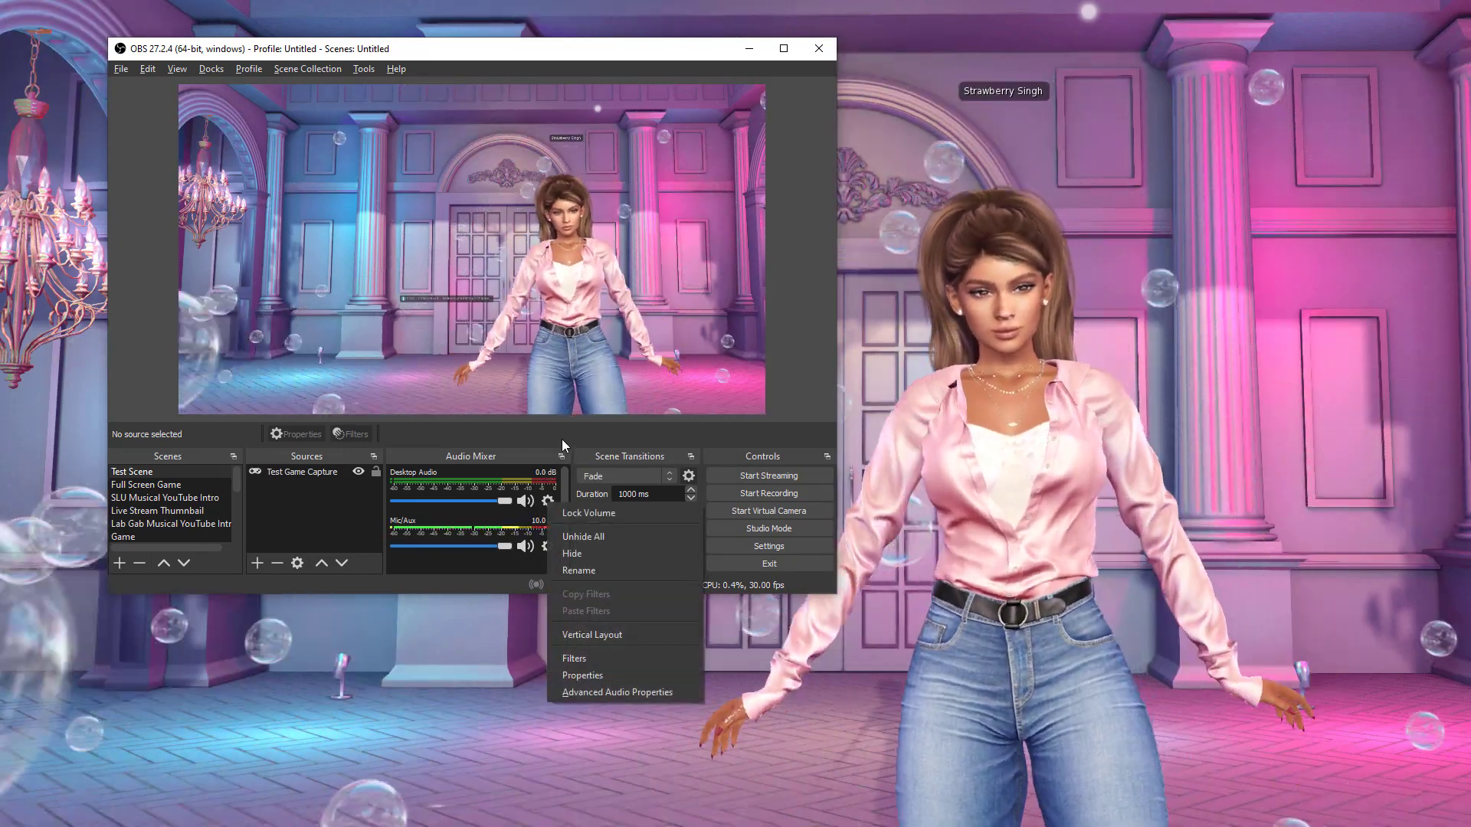
{"action": "left_click", "coordinate": [562, 441]}
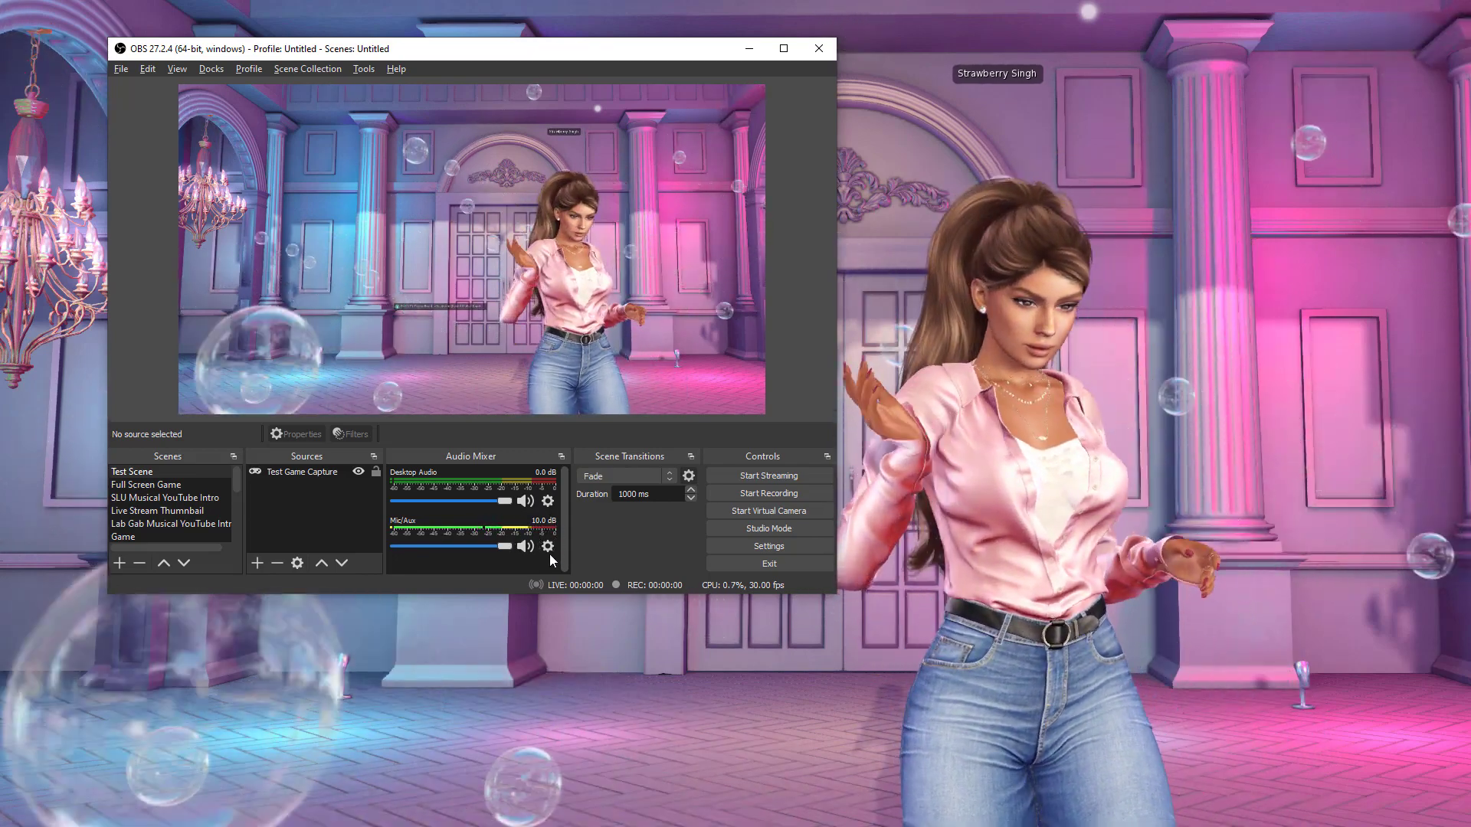
Step: Review the volume, balance, sync offset, monitoring and track settings in the Advanced Audio Properties and close them without changes
{"action": "left_click", "coordinate": [547, 546]}
{"action": "left_click", "coordinate": [590, 739]}
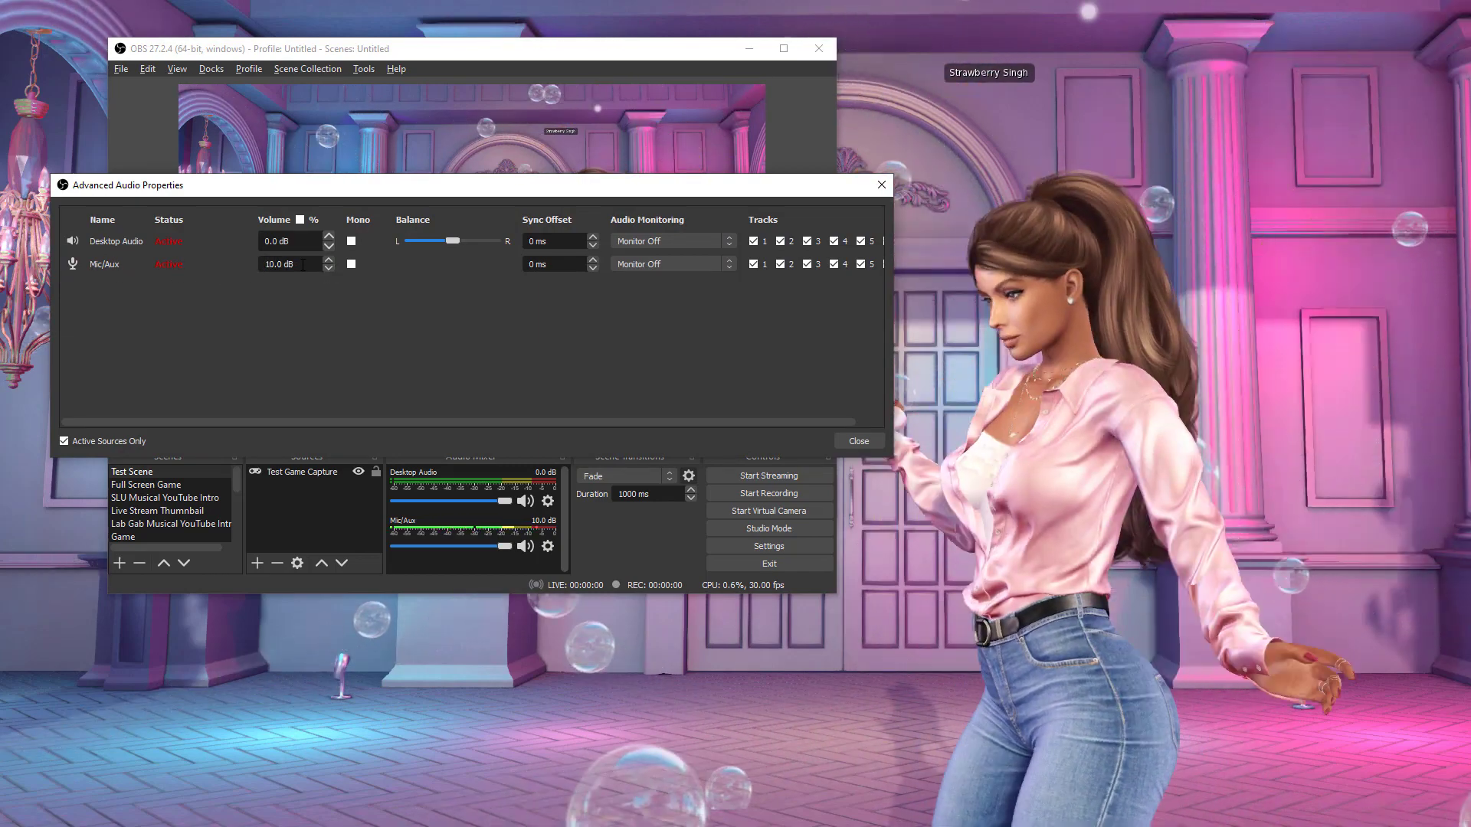
{"action": "left_click_drag", "start_coordinate": [280, 194], "coordinate": [286, 185]}
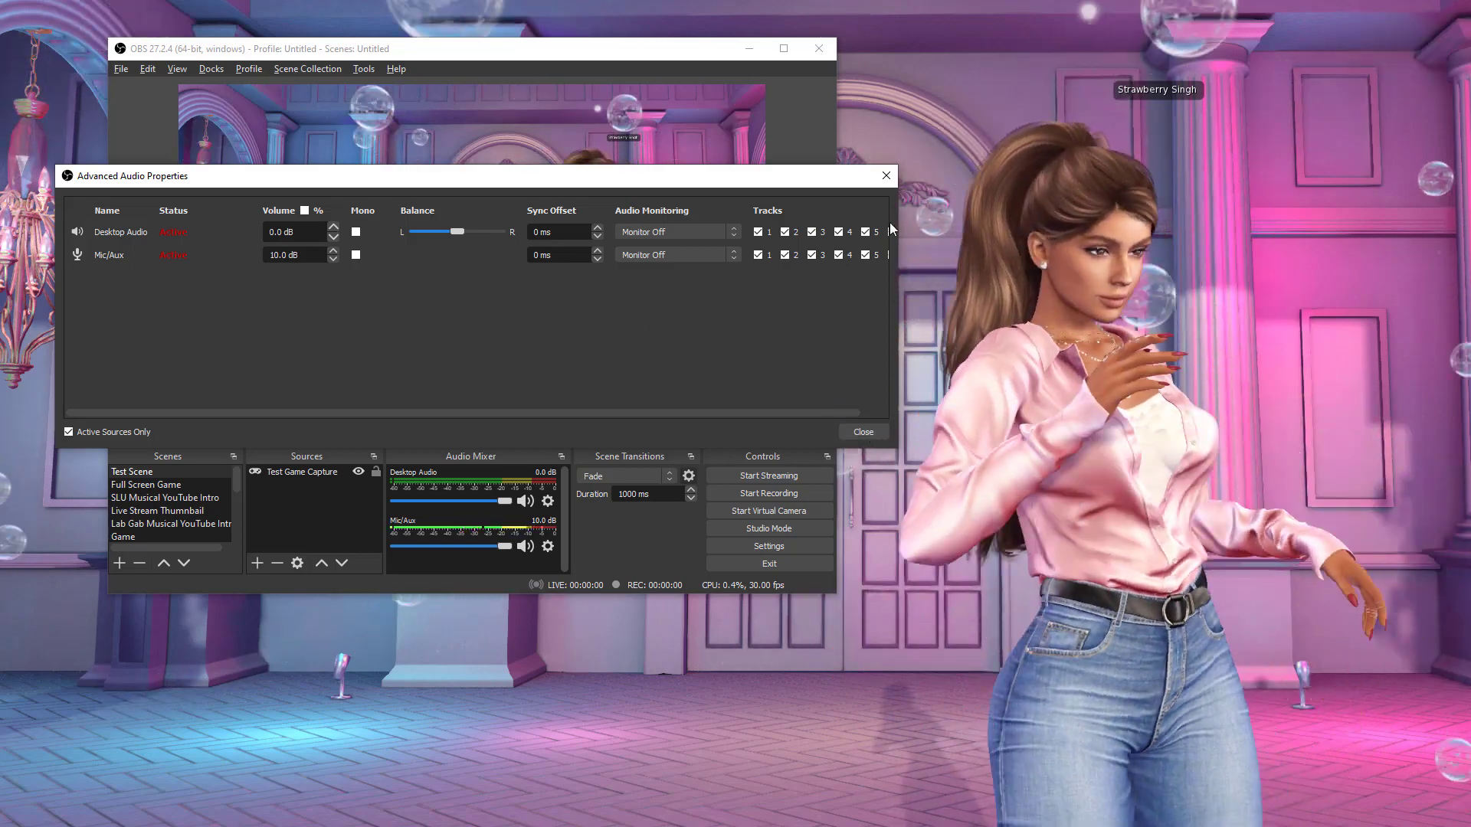
{"action": "left_click", "coordinate": [886, 177]}
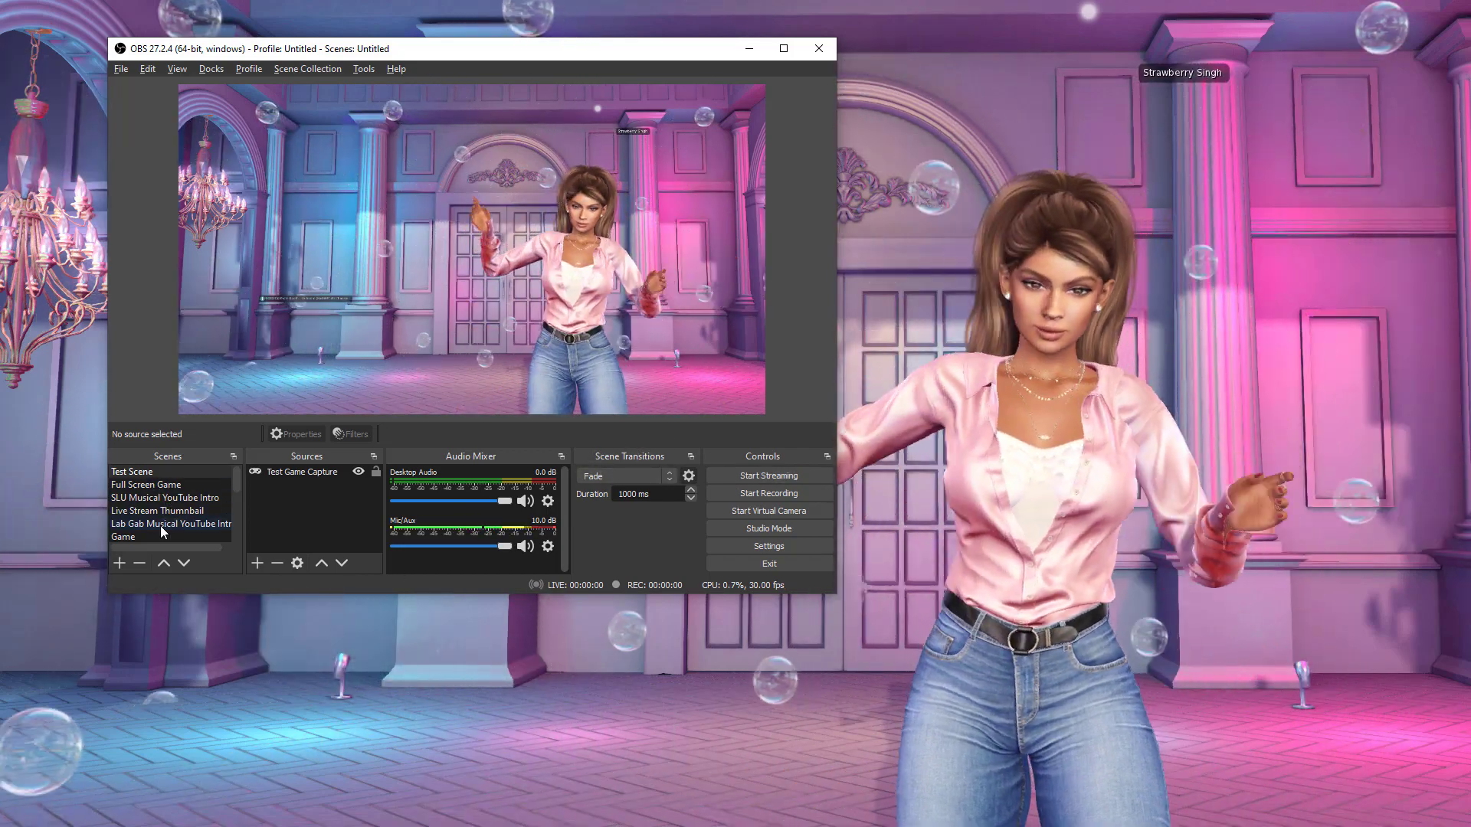
Step: Try the scene transition between the Lab Gab, Full Screen Game, Live Stream Thumbnail and SLU intro scenes, keeping Fade, and return to Test Scene
{"action": "left_click", "coordinate": [160, 526]}
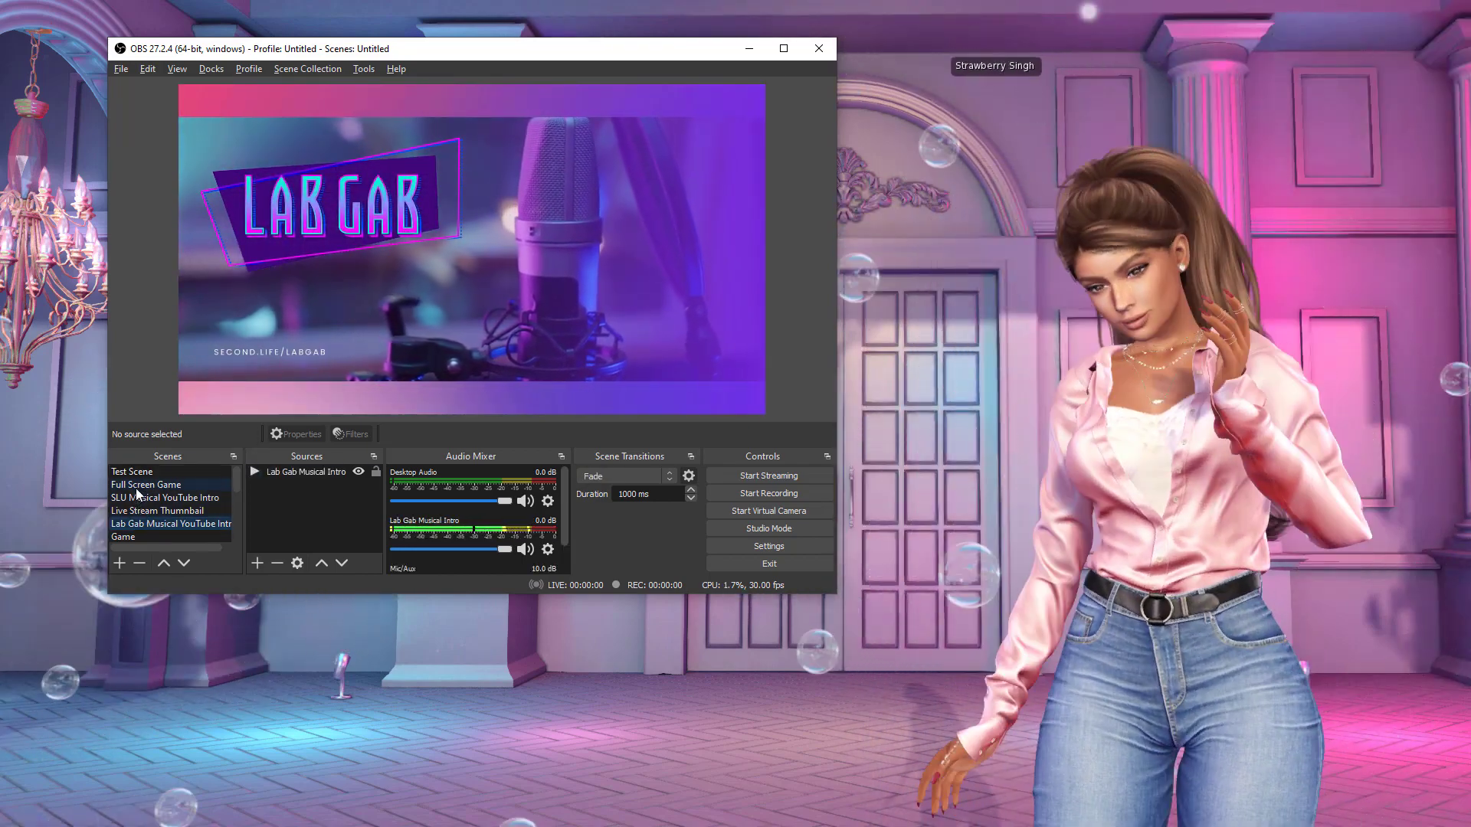
{"action": "left_click", "coordinate": [136, 485]}
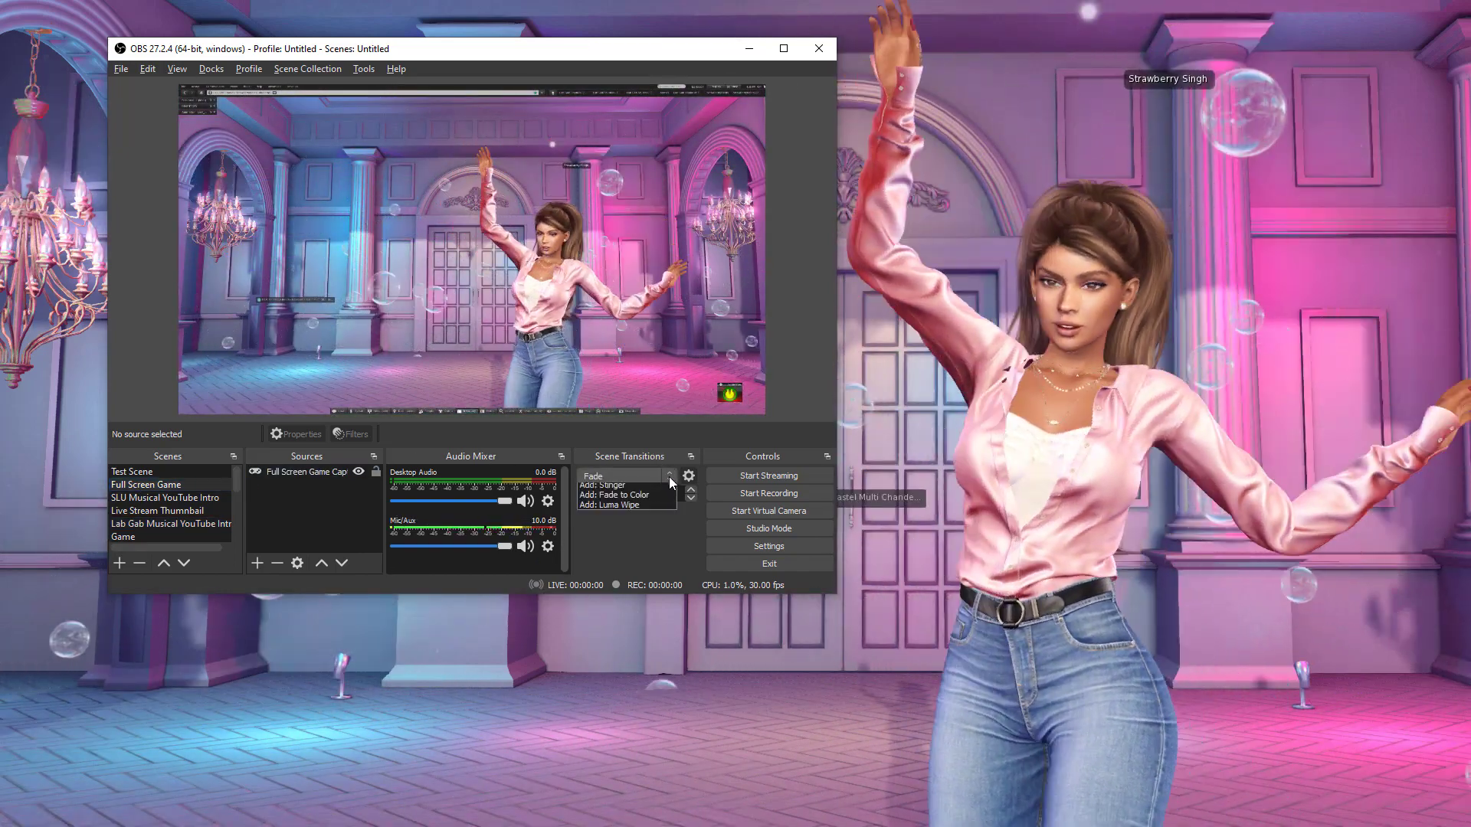
{"action": "left_click", "coordinate": [669, 476]}
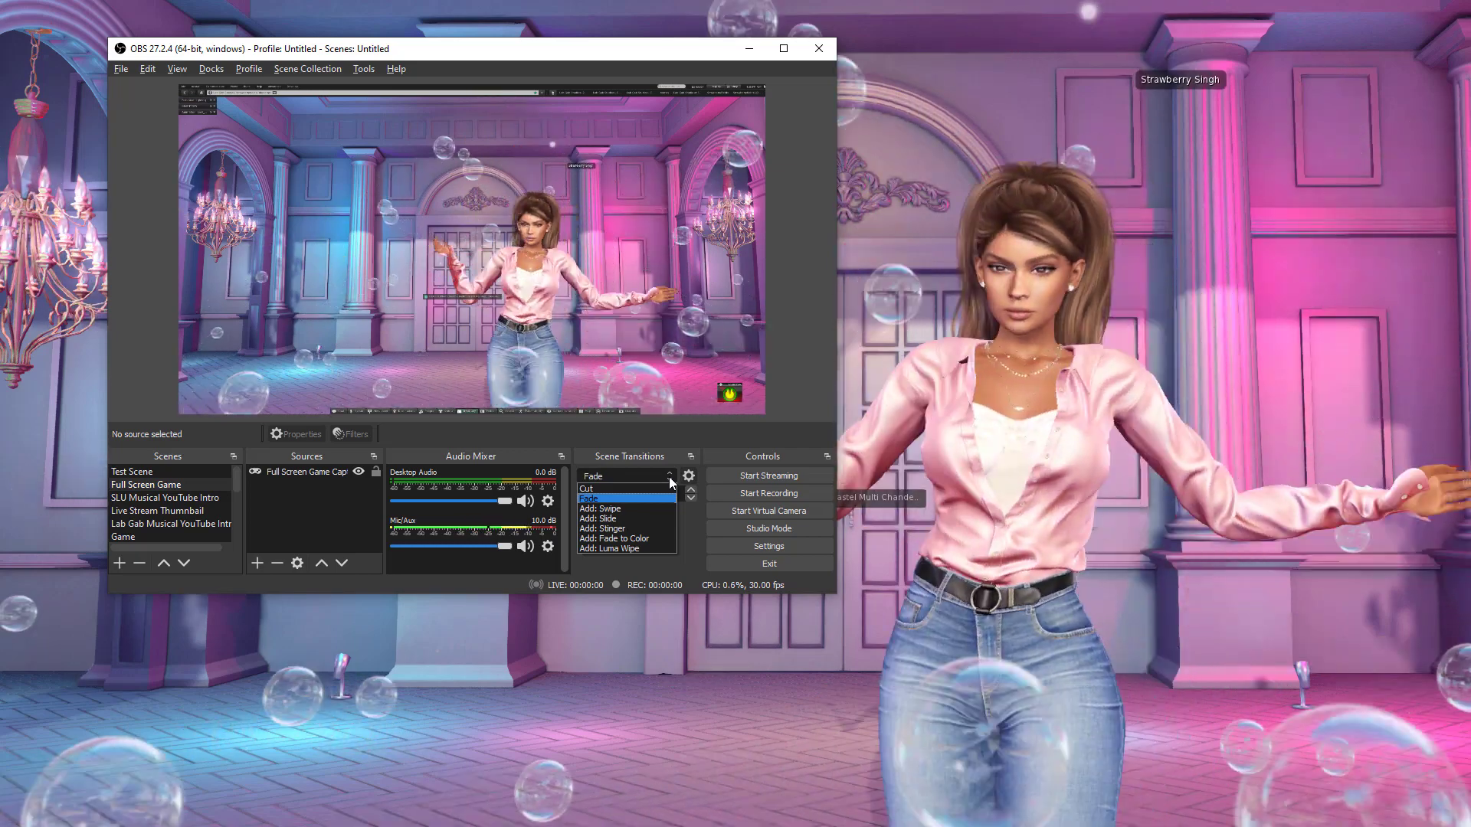
{"action": "left_click", "coordinate": [608, 498]}
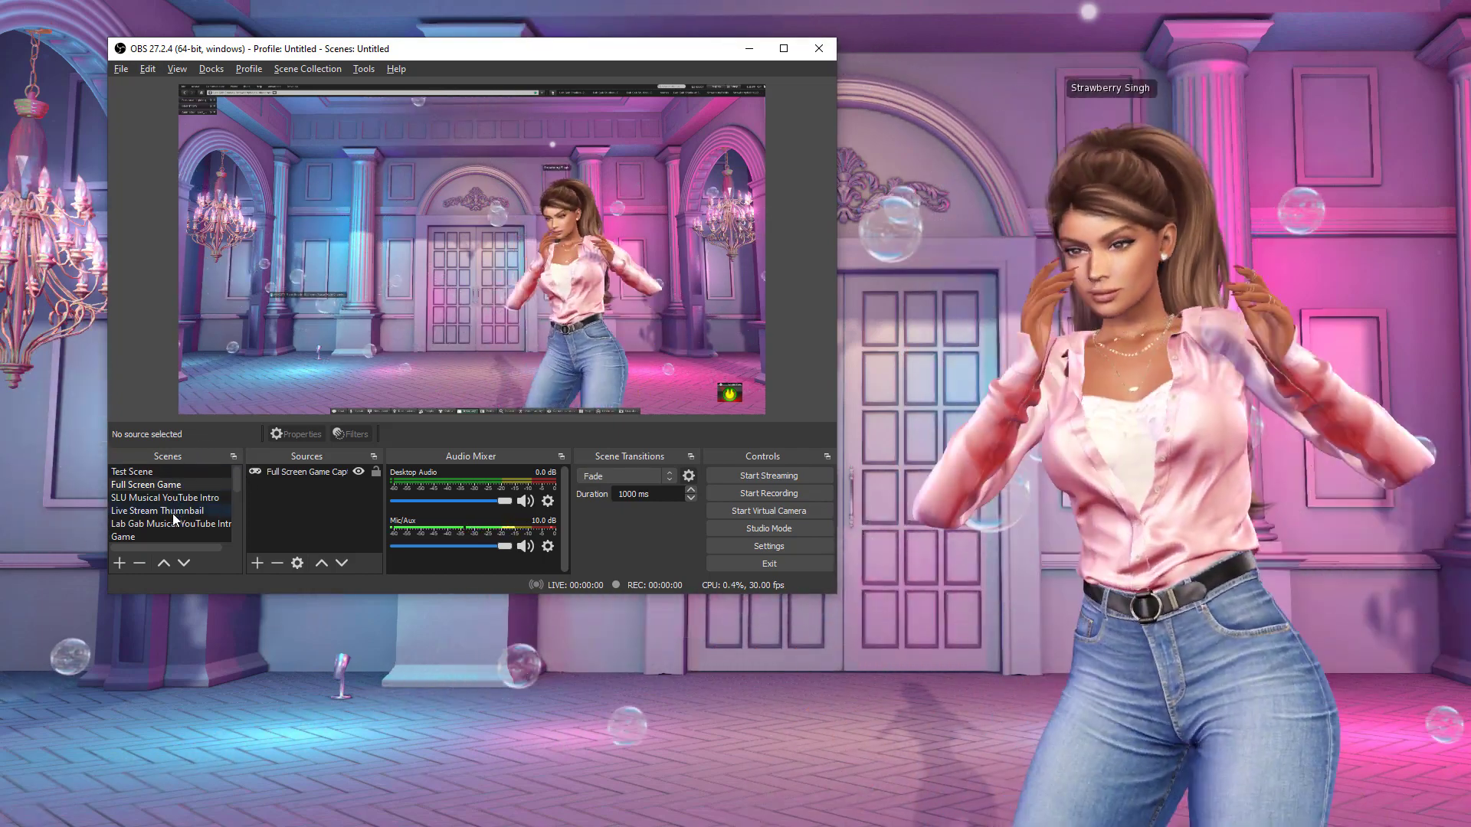
{"action": "left_click", "coordinate": [172, 512]}
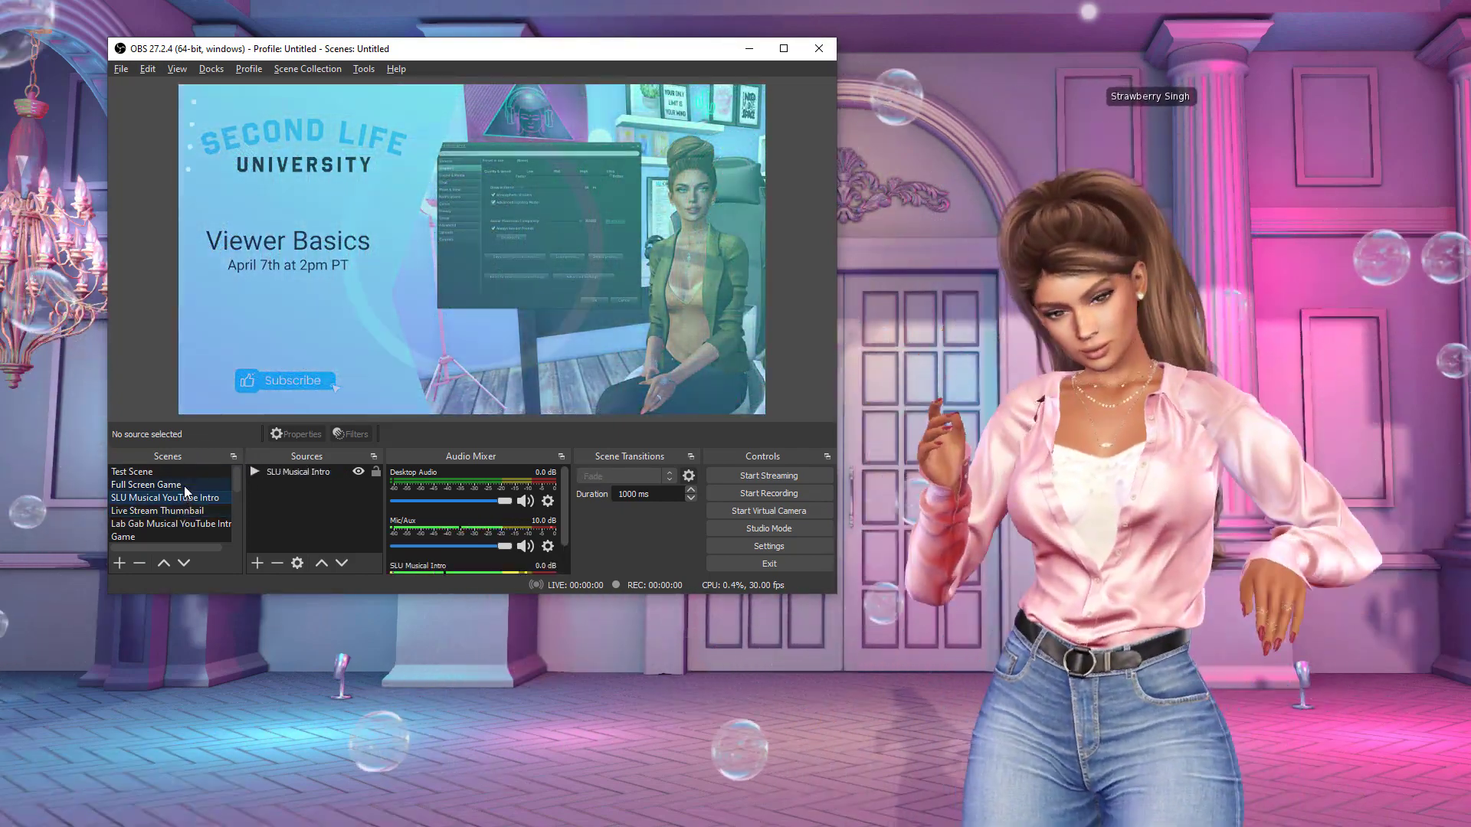
{"action": "left_click", "coordinate": [184, 473]}
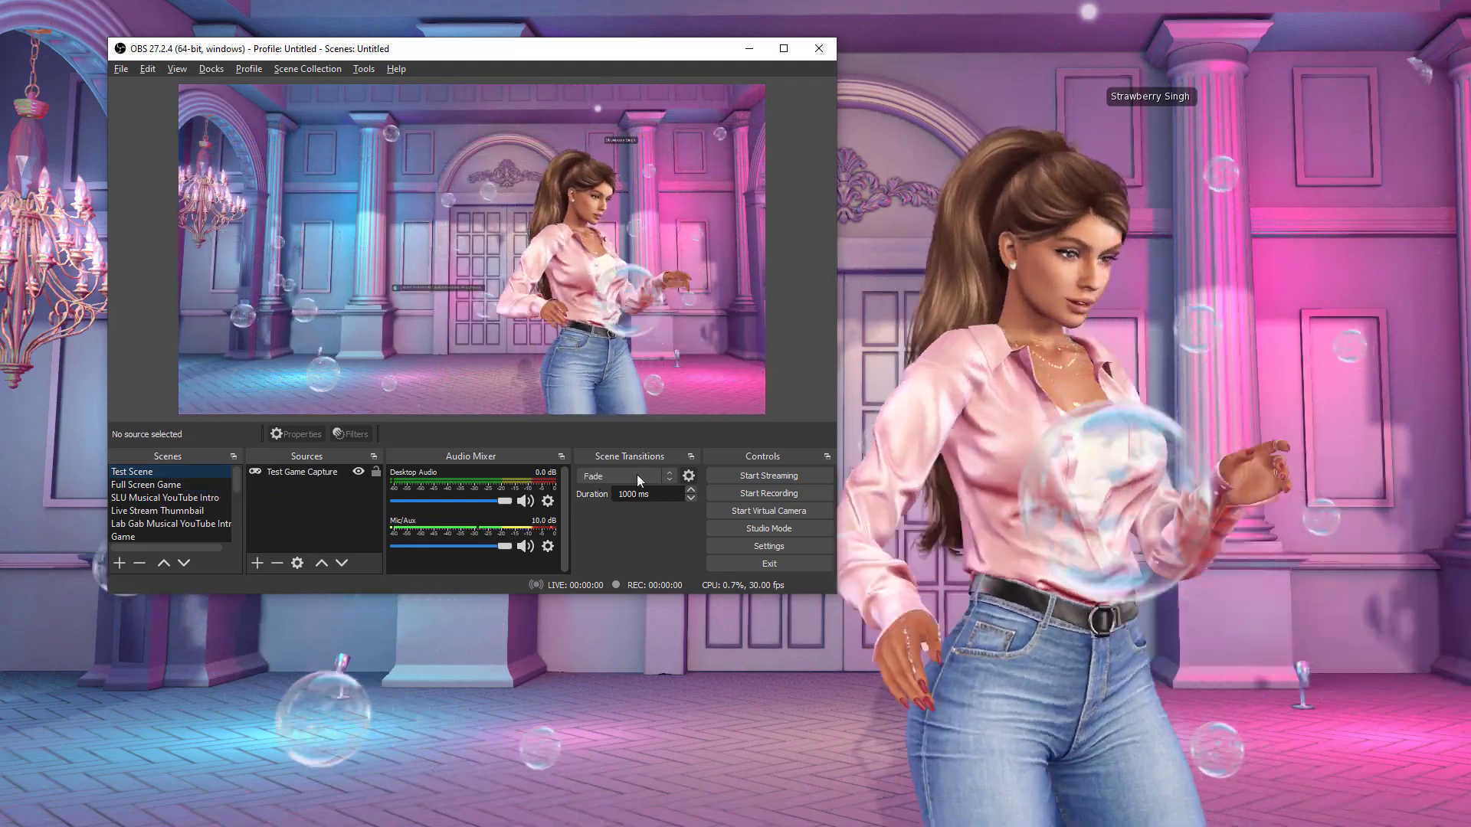